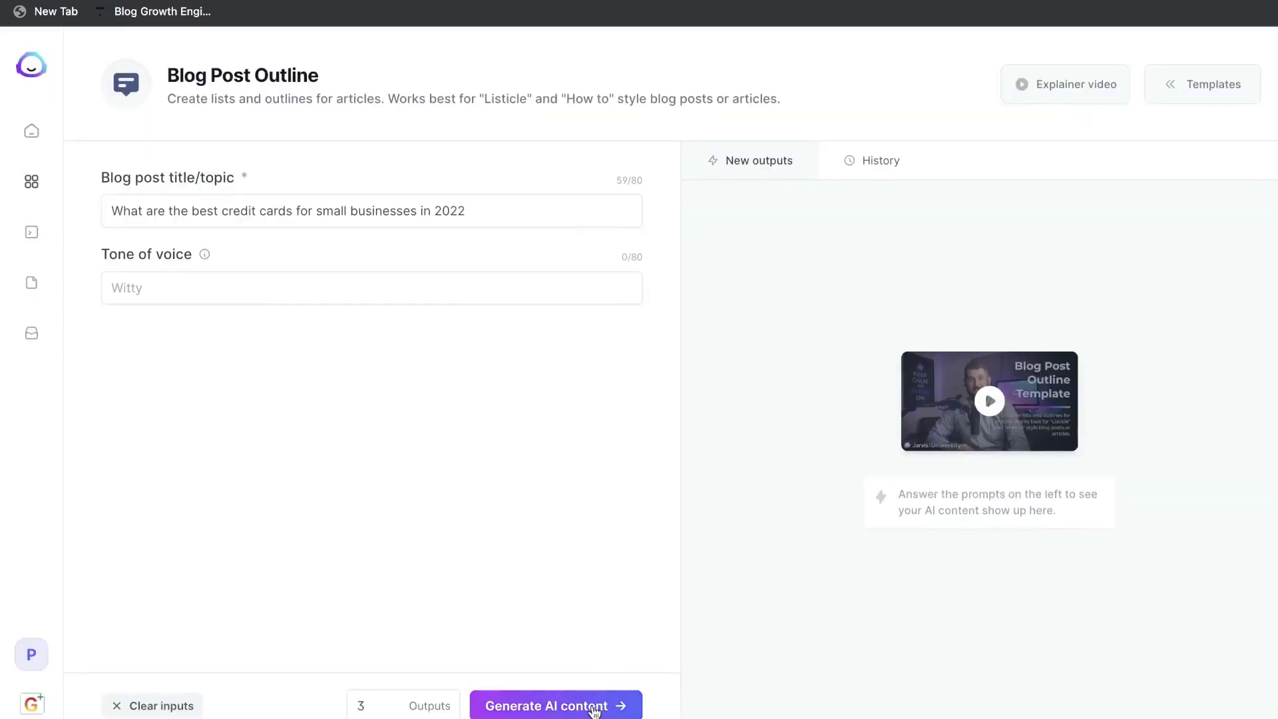
- Generate blog post outlines for the topic "What are the best credit cards for small businesses in 2022"
left_click(556, 704)
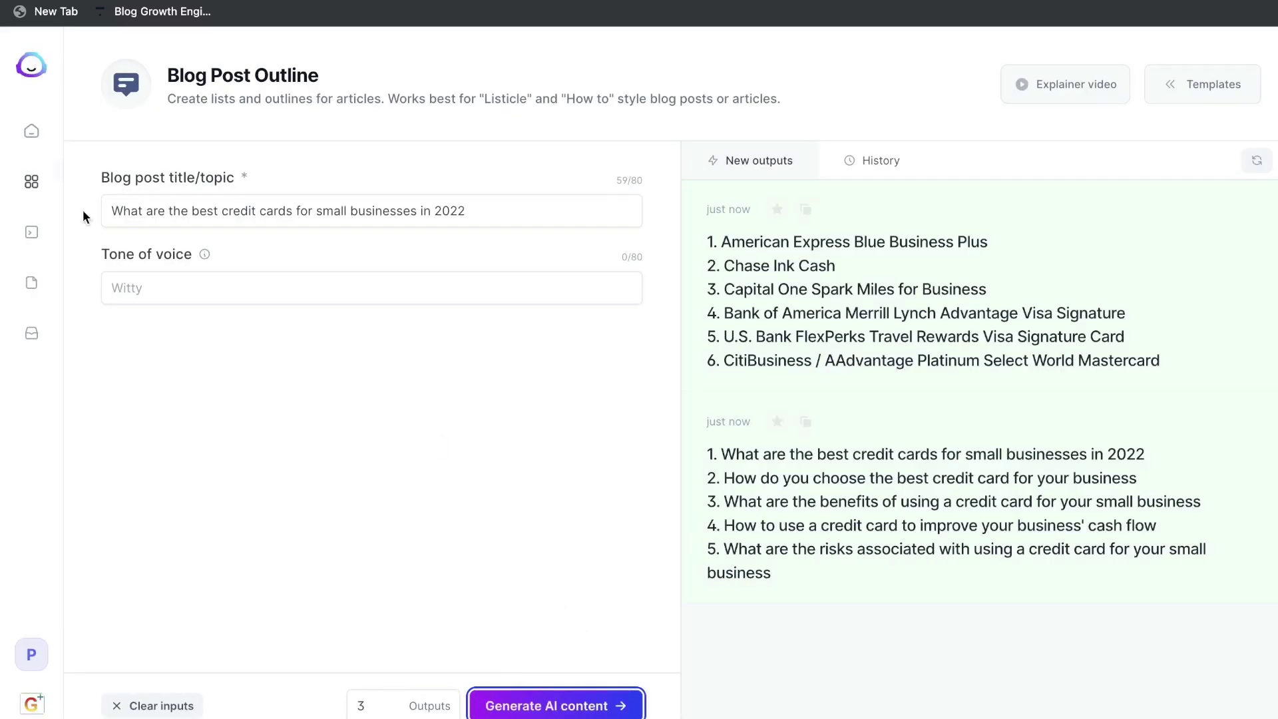
- Open the saved document "what is the American Express Business Gold Card" and look through its content
left_click(34, 134)
left_click(100, 256)
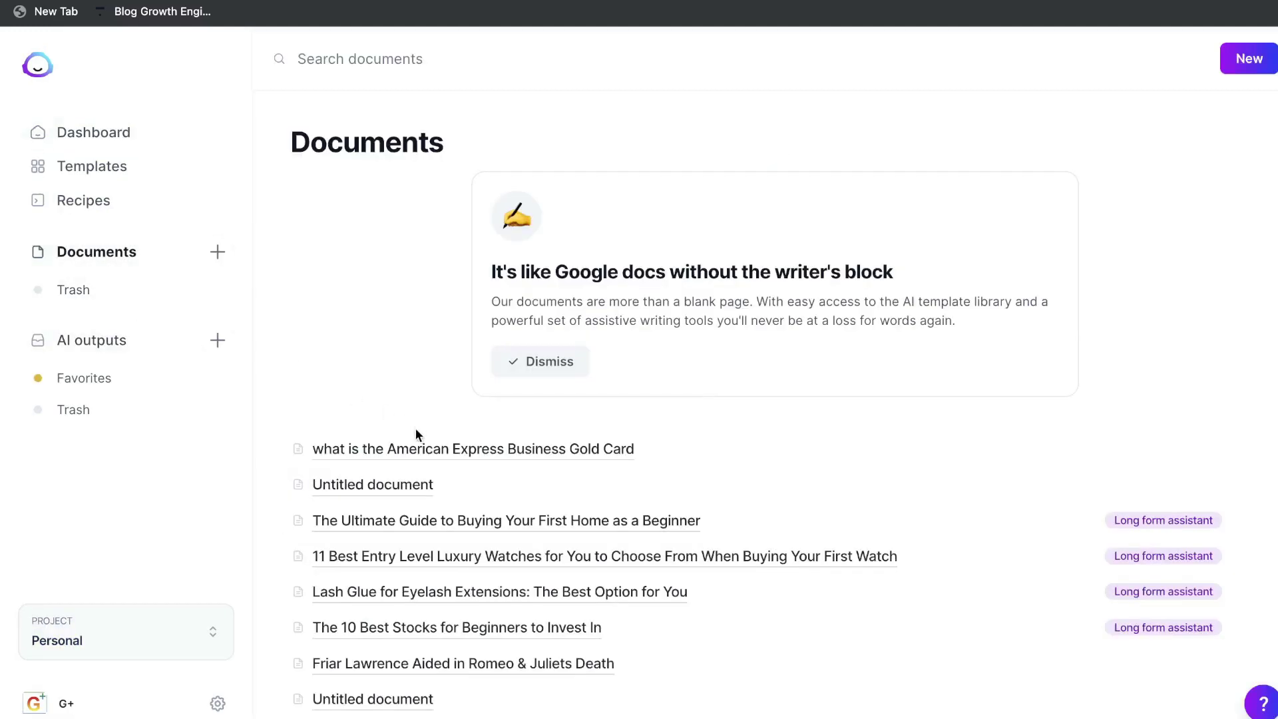
left_click(413, 448)
scroll(544, 474, "down", 2)
scroll(544, 474, "down", 5)
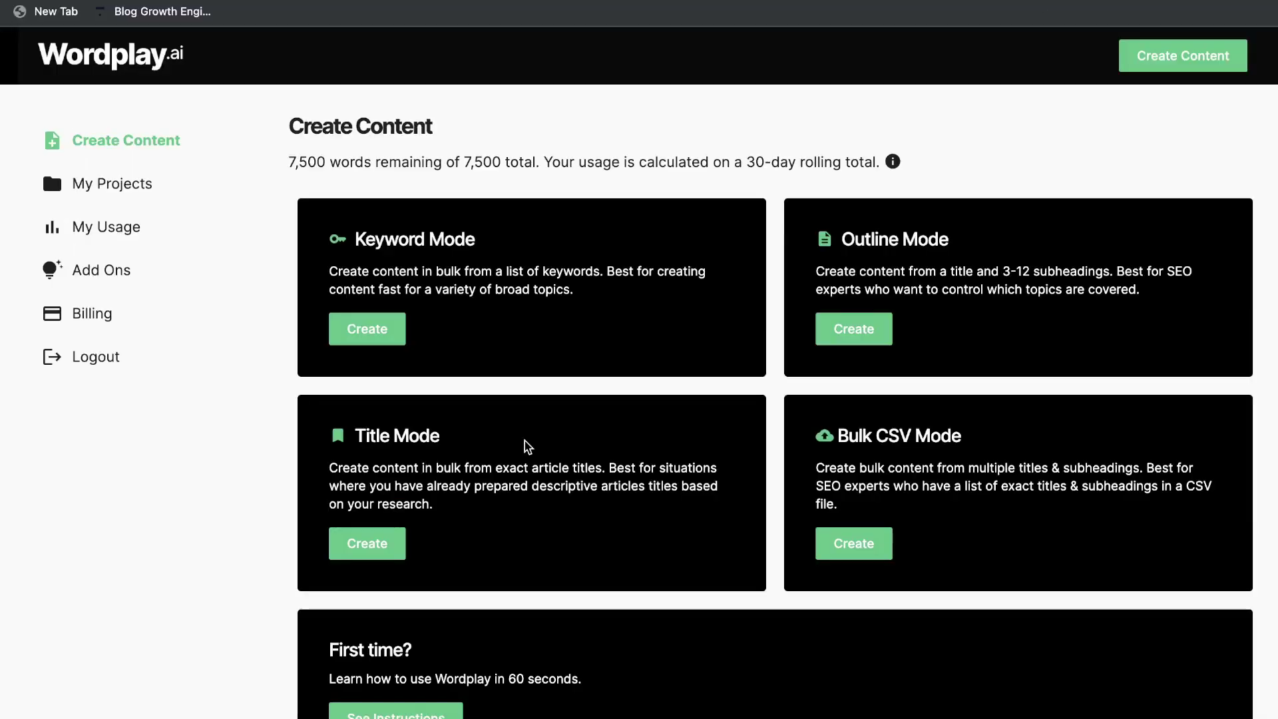
- Generate blog post outlines in Jasper for "the best credit cards for small business in 2022" and copy the six-question outline
scroll(528, 446, "down", 2)
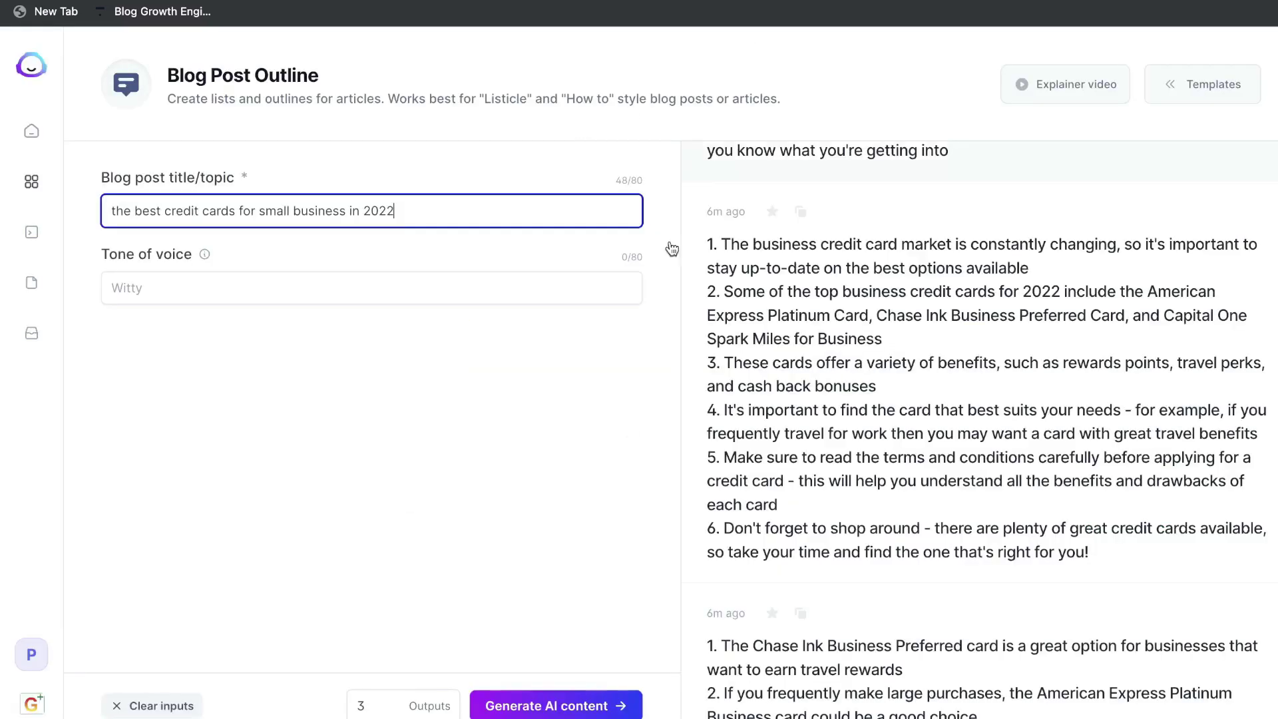
left_click(549, 706)
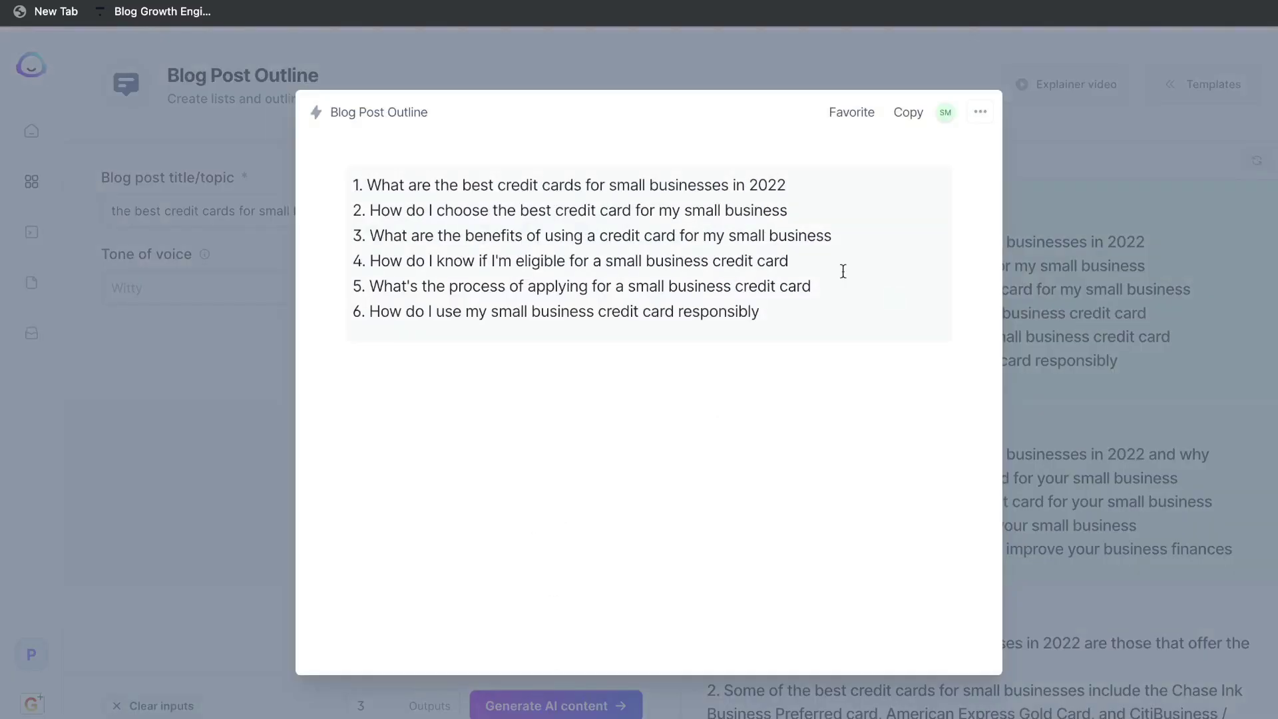
left_click_drag(793, 313, 354, 176)
key("ctrl+c")
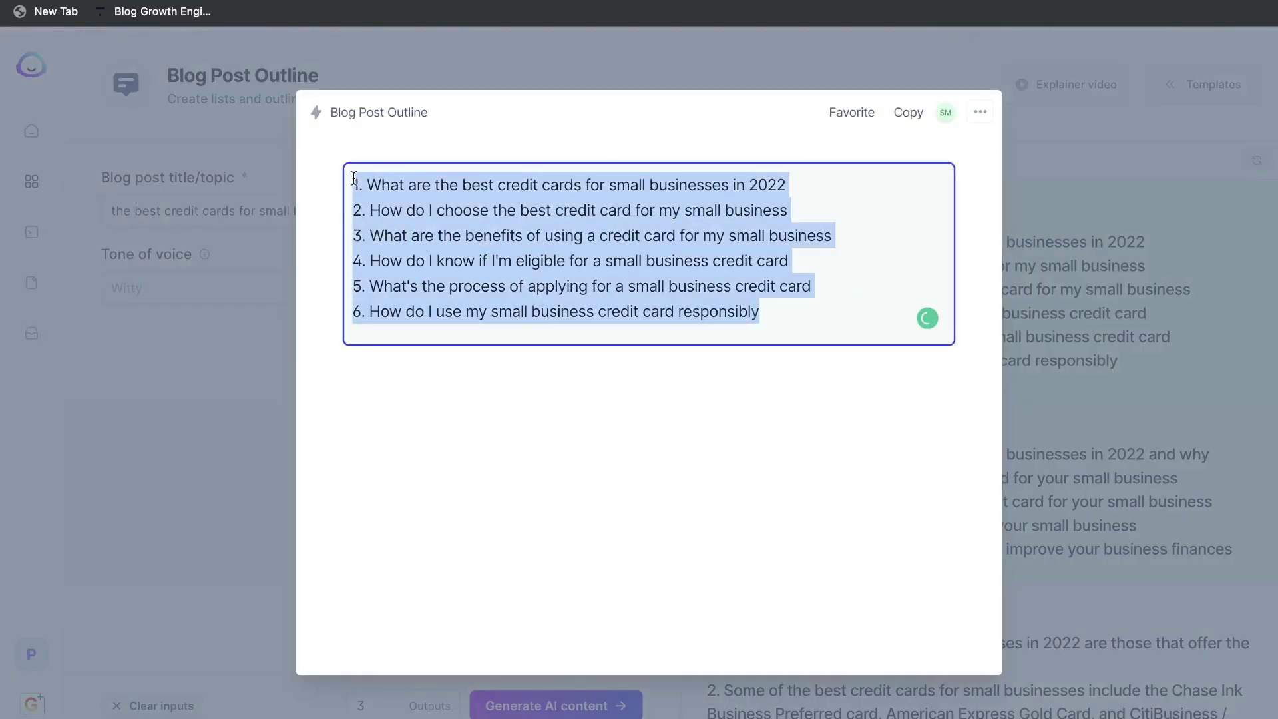
left_click(880, 124)
left_click(960, 42)
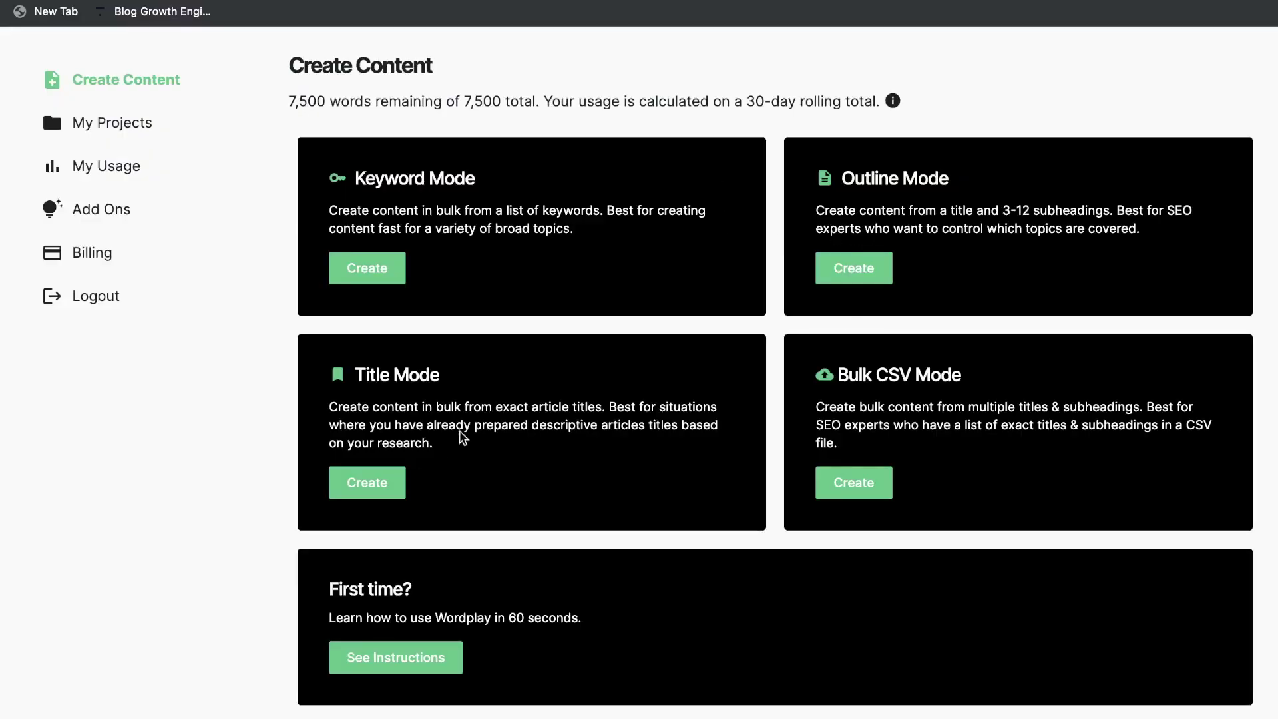
- Switch to Wordplay, start an Outline Mode article and paste the copied six-question outline as its article sections
left_click(853, 268)
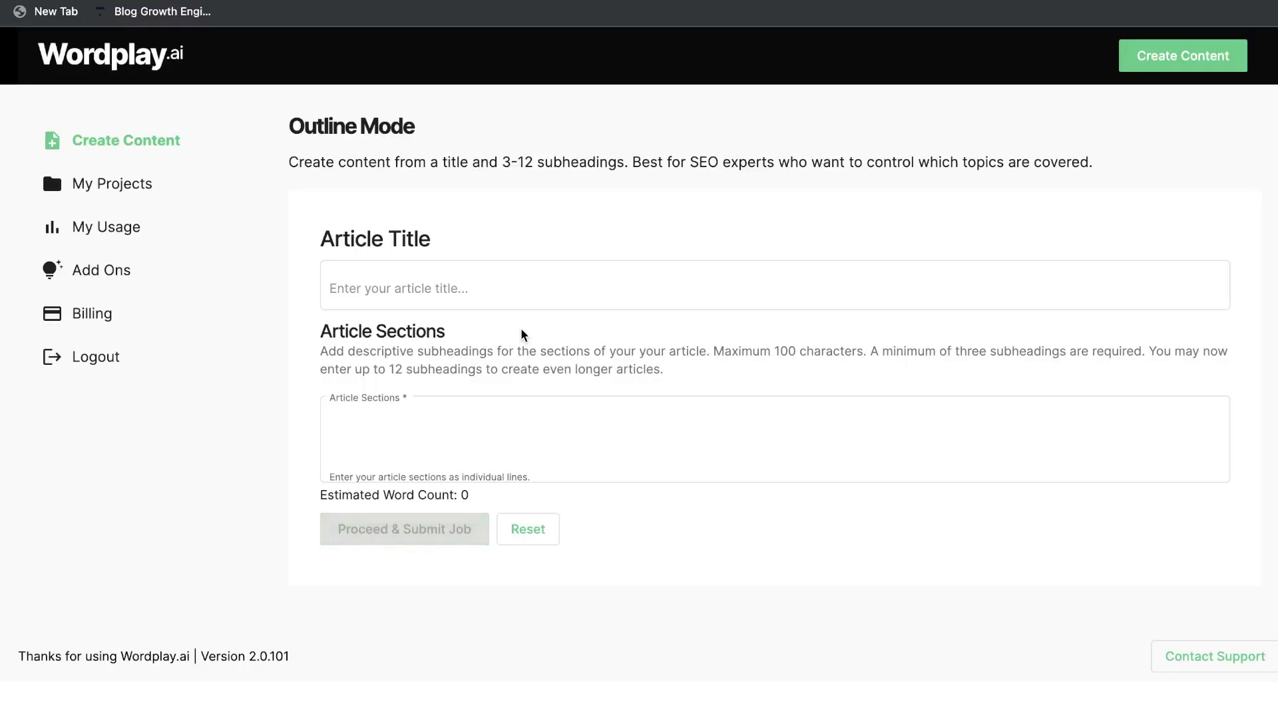
left_click(418, 435)
key("ctrl+v")
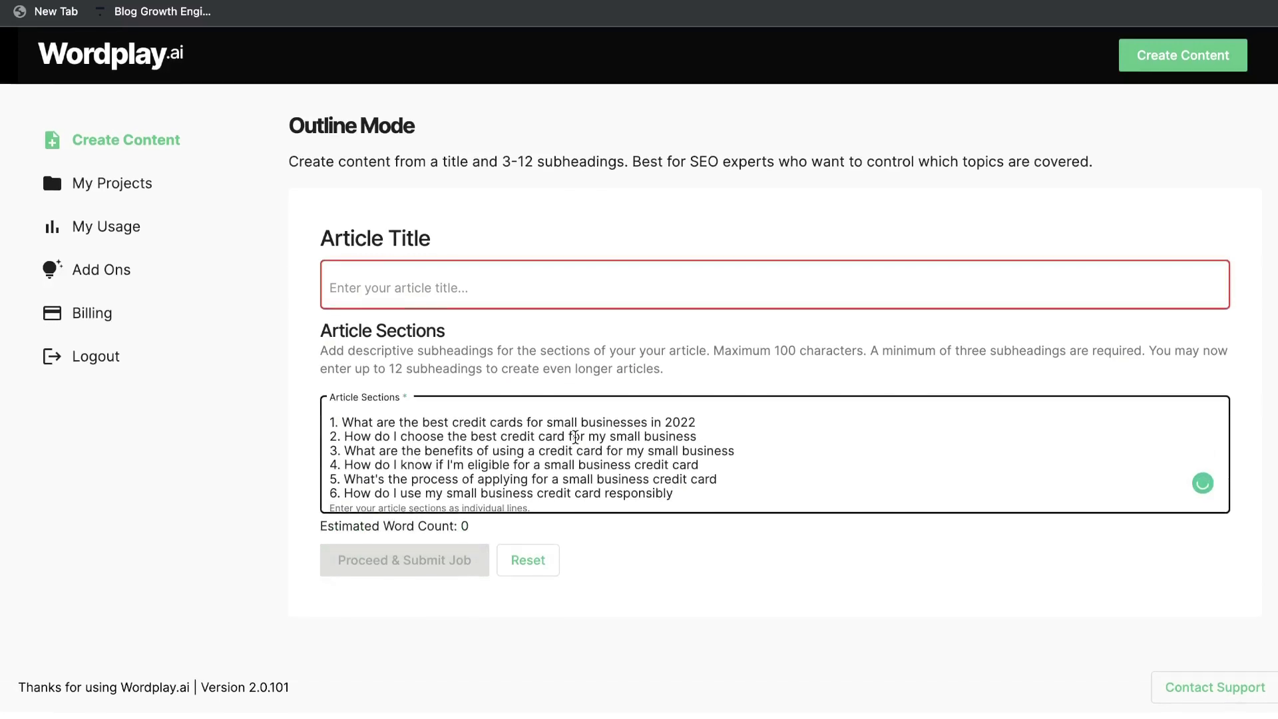
- Title the article "Best credit cards for businesses in 2022" and submit the job
left_click(432, 288)
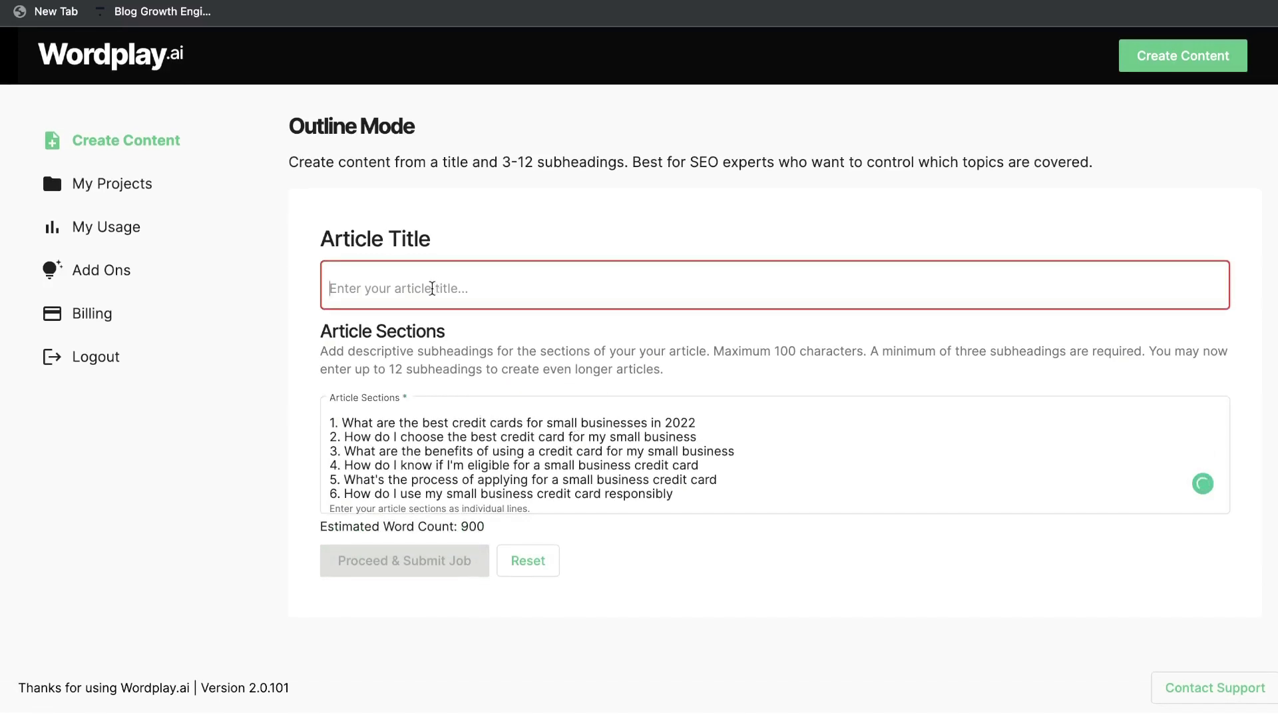
type("Best ")
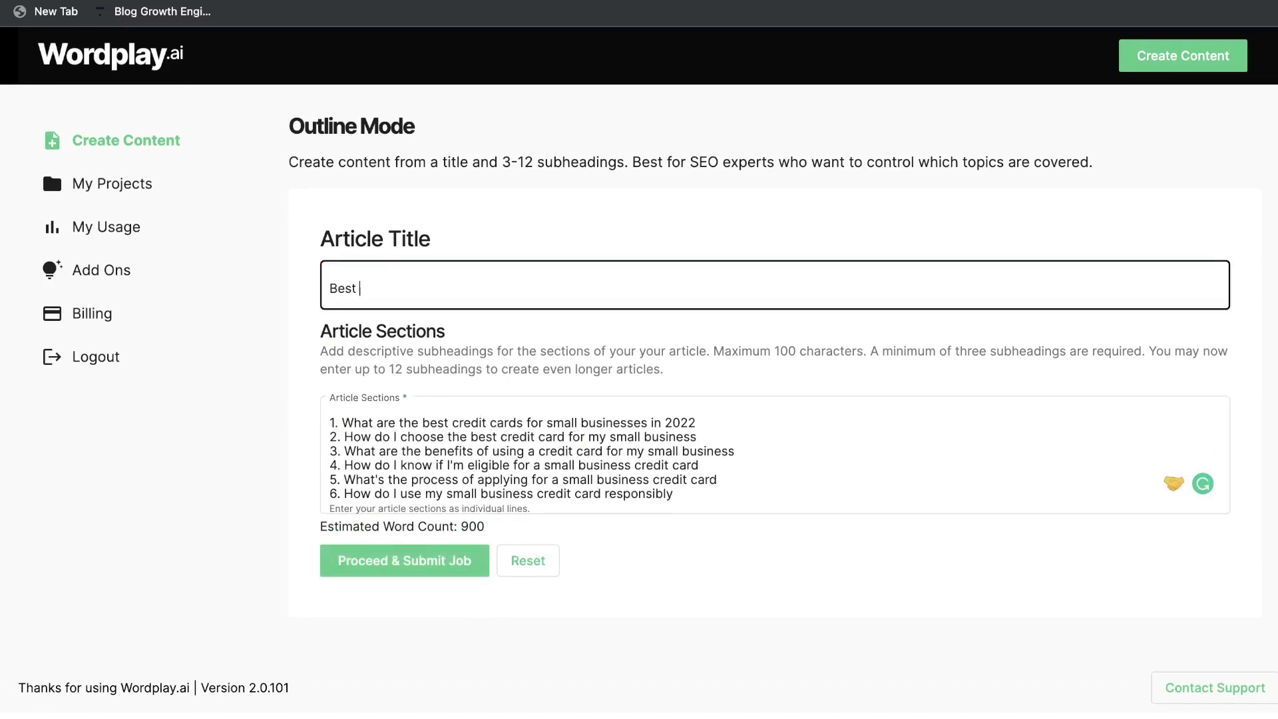
type("credit cards for businesses in 2022")
left_click(422, 559)
left_click(599, 495)
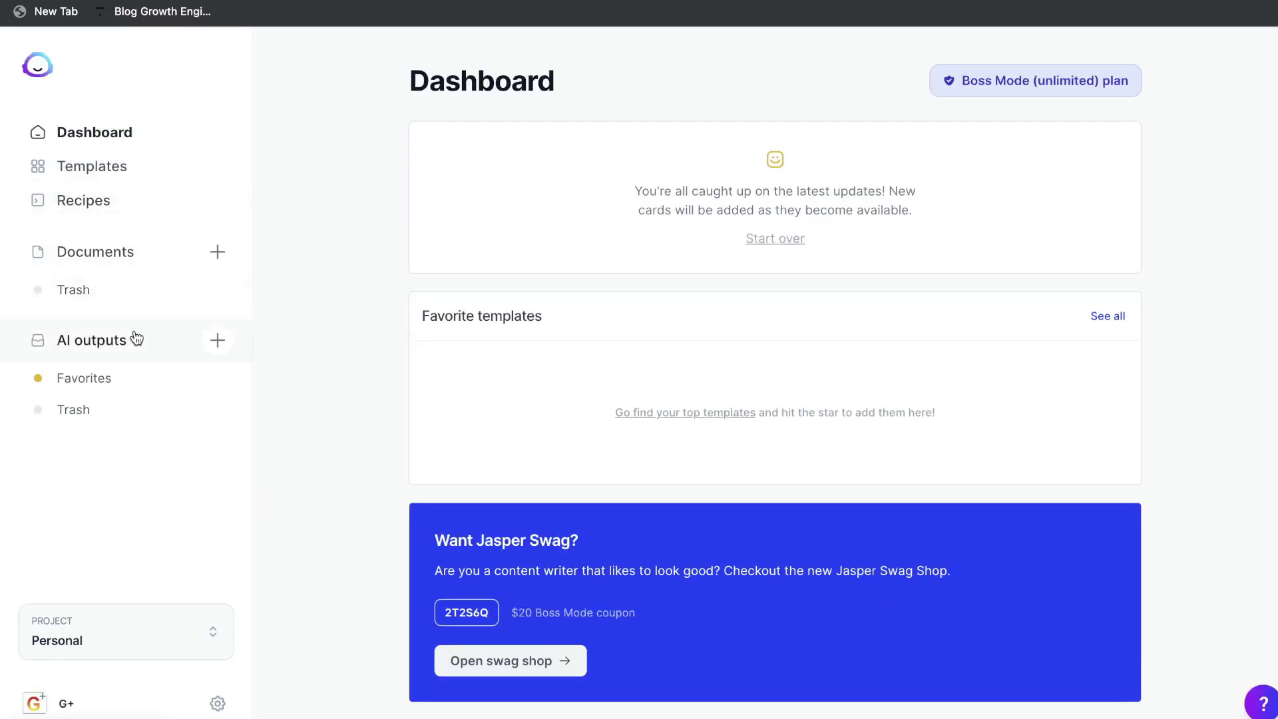
- Switch to Jasper and create a new blank document
left_click(120, 259)
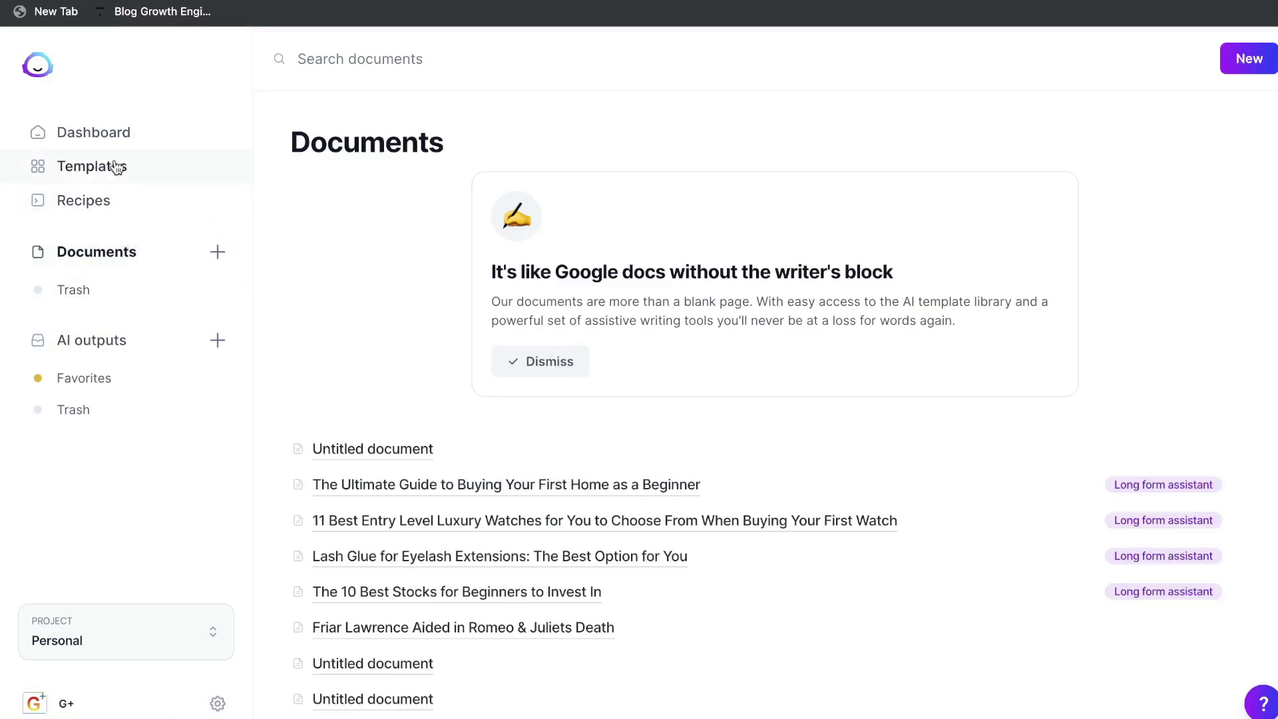
left_click(121, 137)
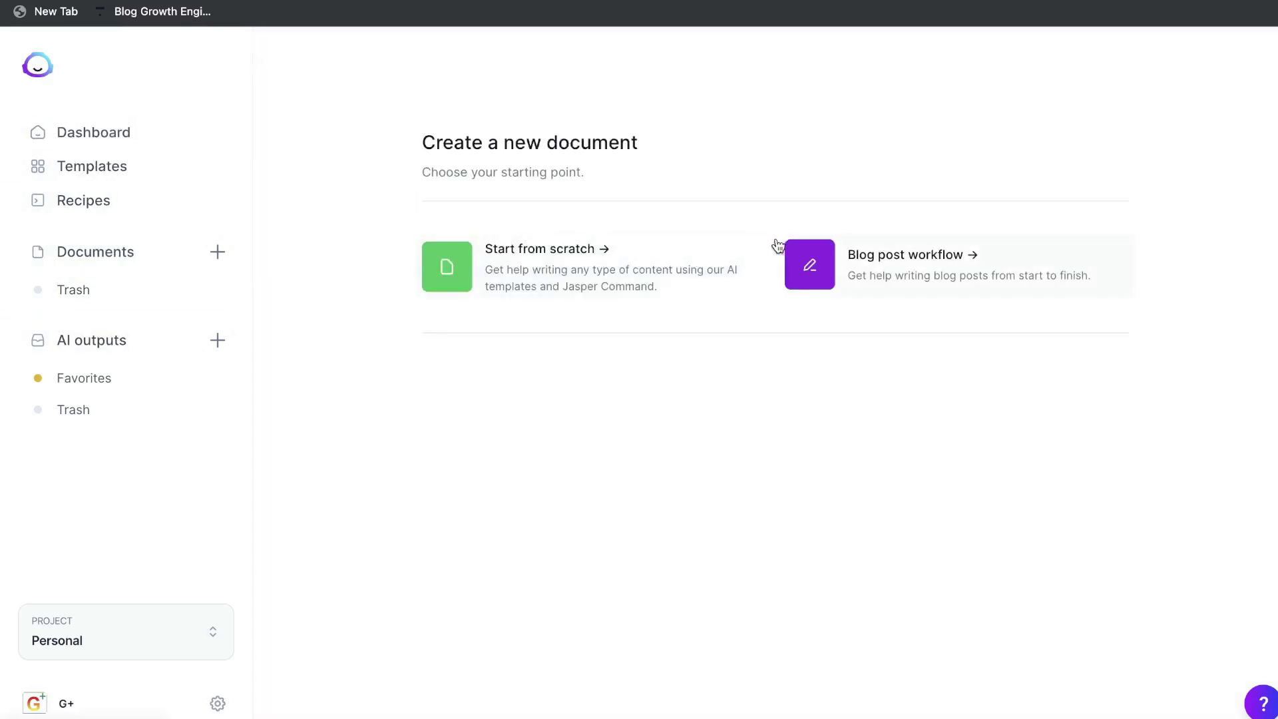
left_click(543, 262)
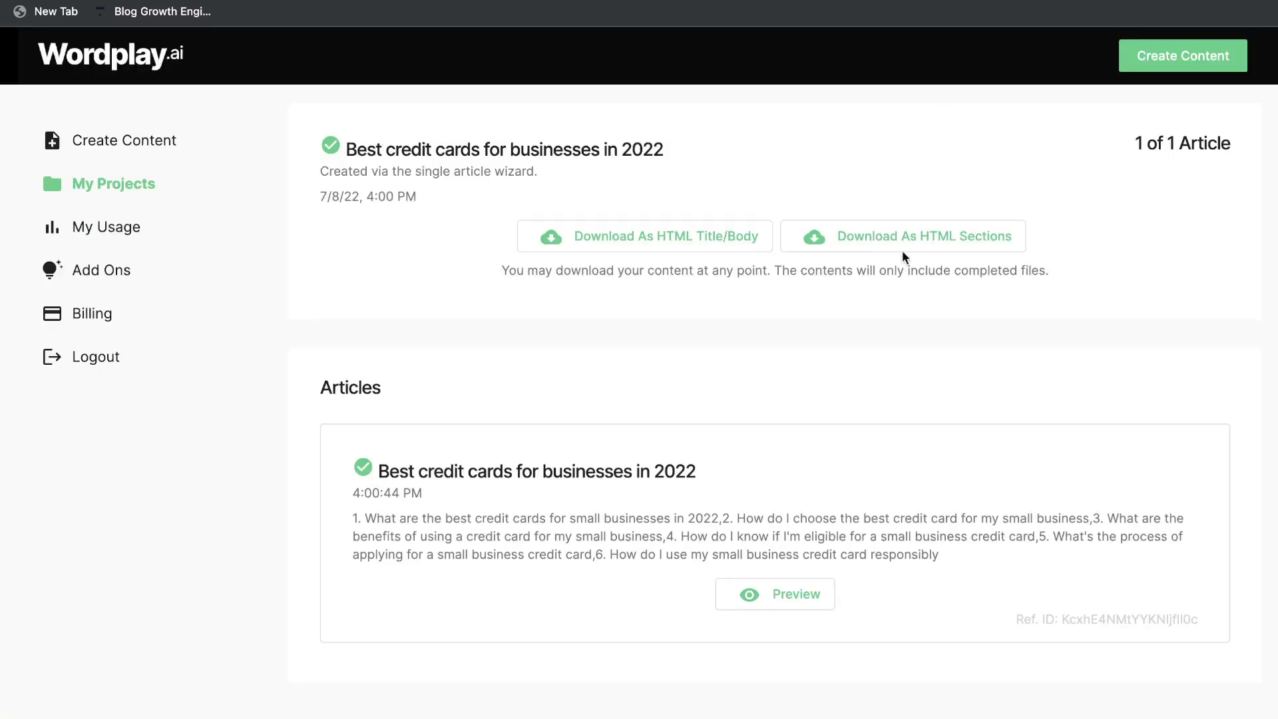
- Copy the full generated article "Best credit cards for businesses in 2022" from Wordplay into the blank Jasper document
left_click(772, 594)
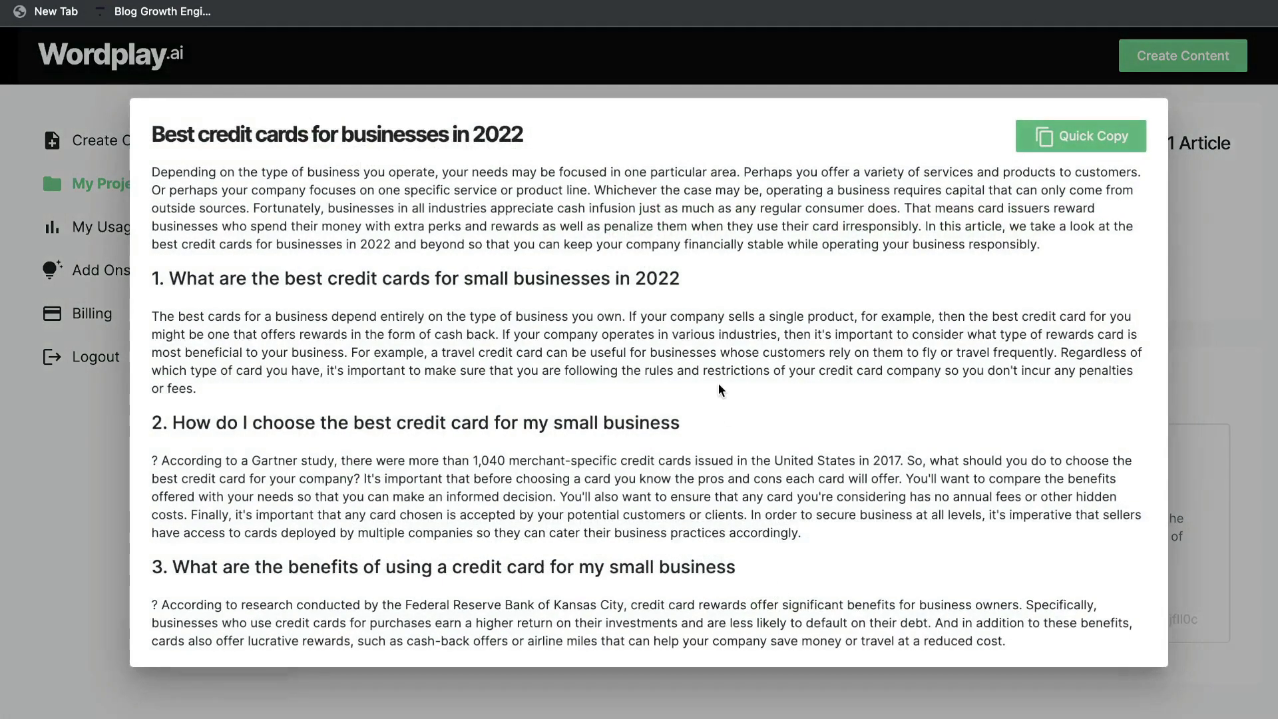
scroll(390, 246, "down", 8)
left_click_drag(321, 625, 208, 70)
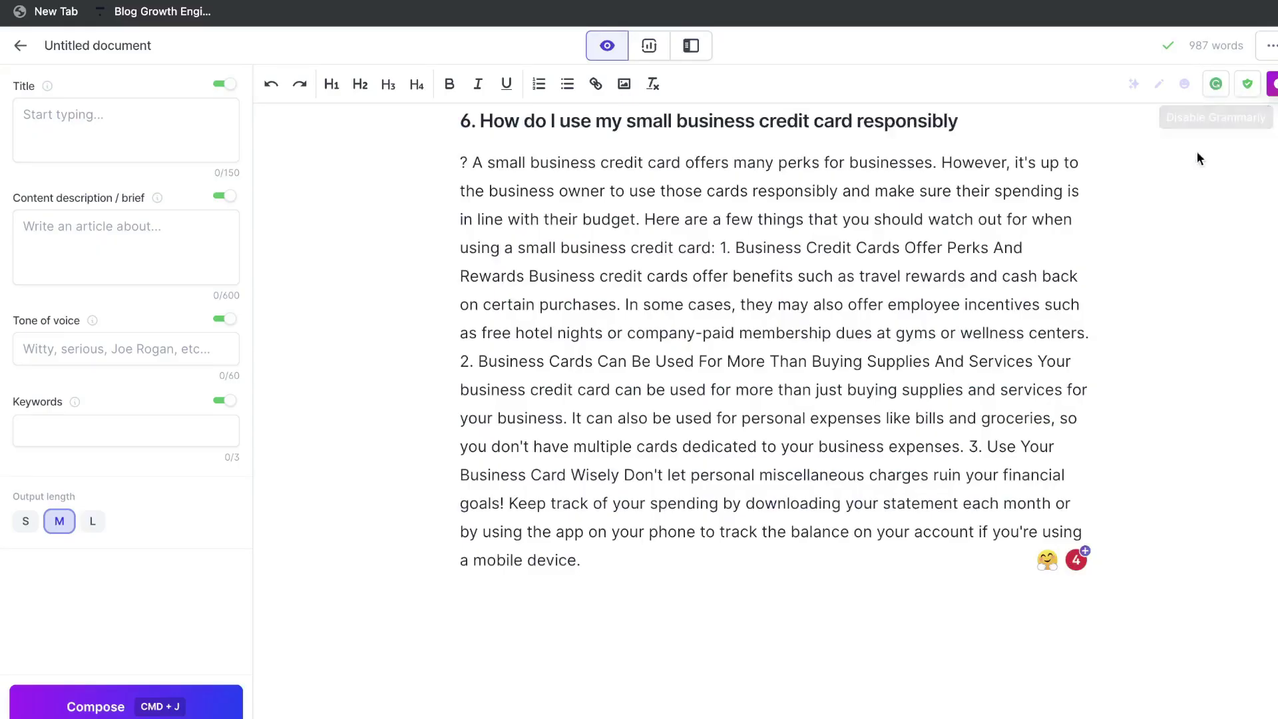
- Remove the stray question mark at the start of the paragraph under "How do I choose the best credit card for my small business"
scroll(880, 373, "up", 5)
scroll(881, 373, "up", 20)
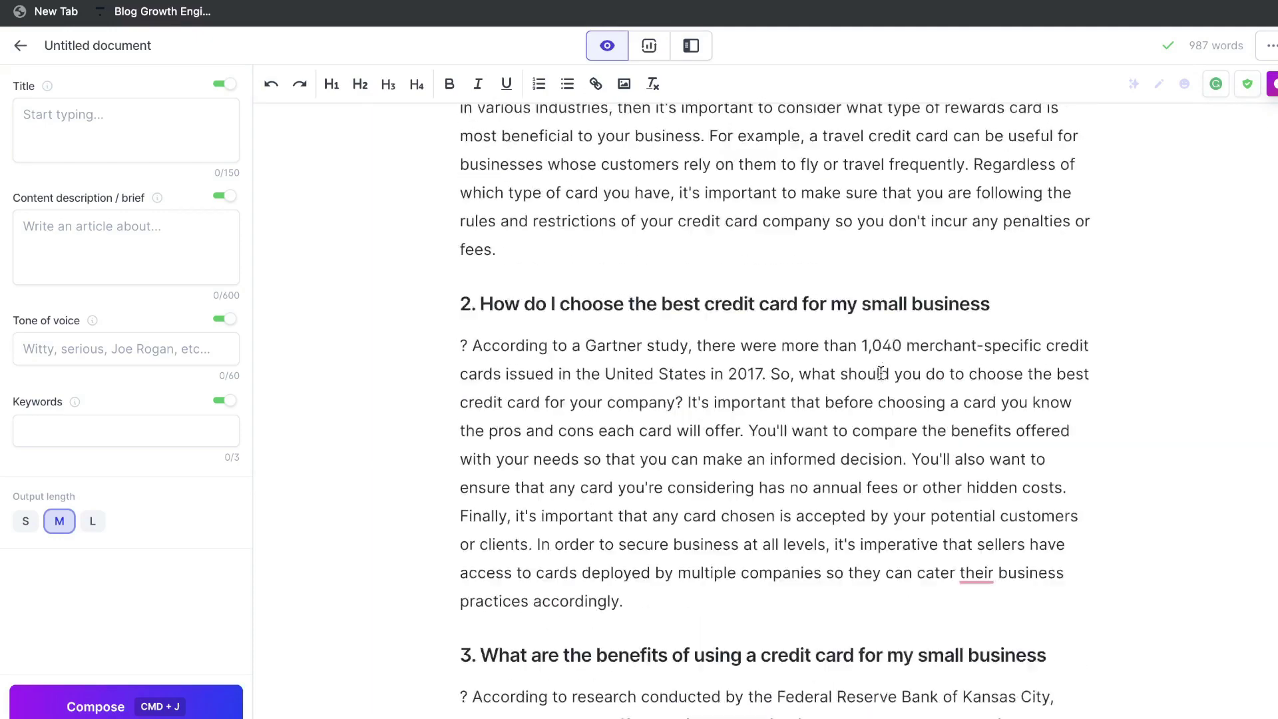
scroll(839, 279, "up", 4)
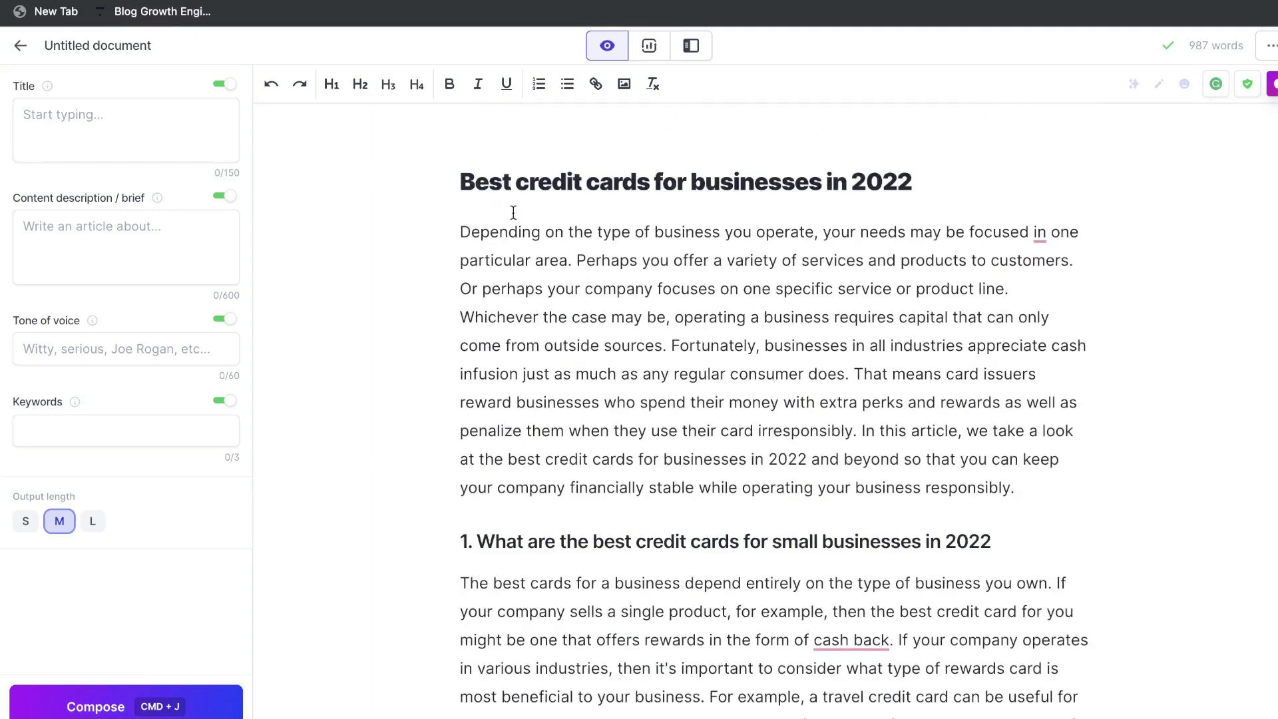
scroll(630, 257, "down", 1)
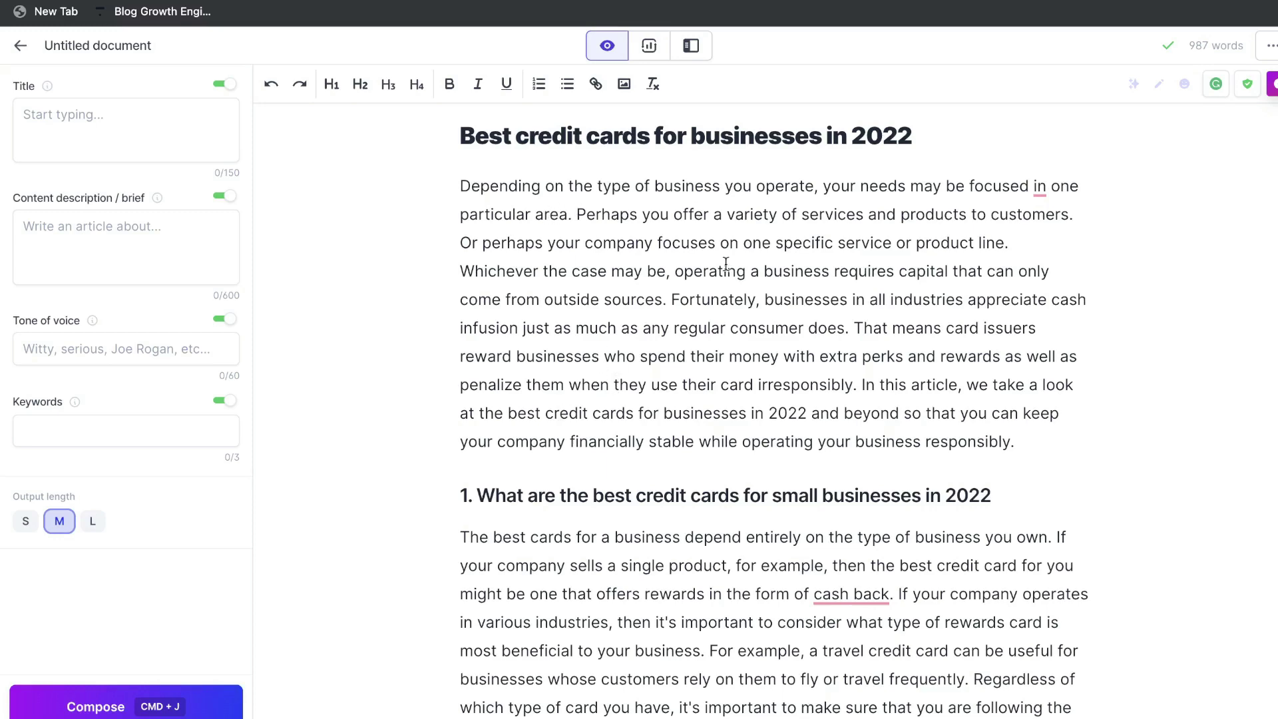
scroll(725, 263, "down", 2)
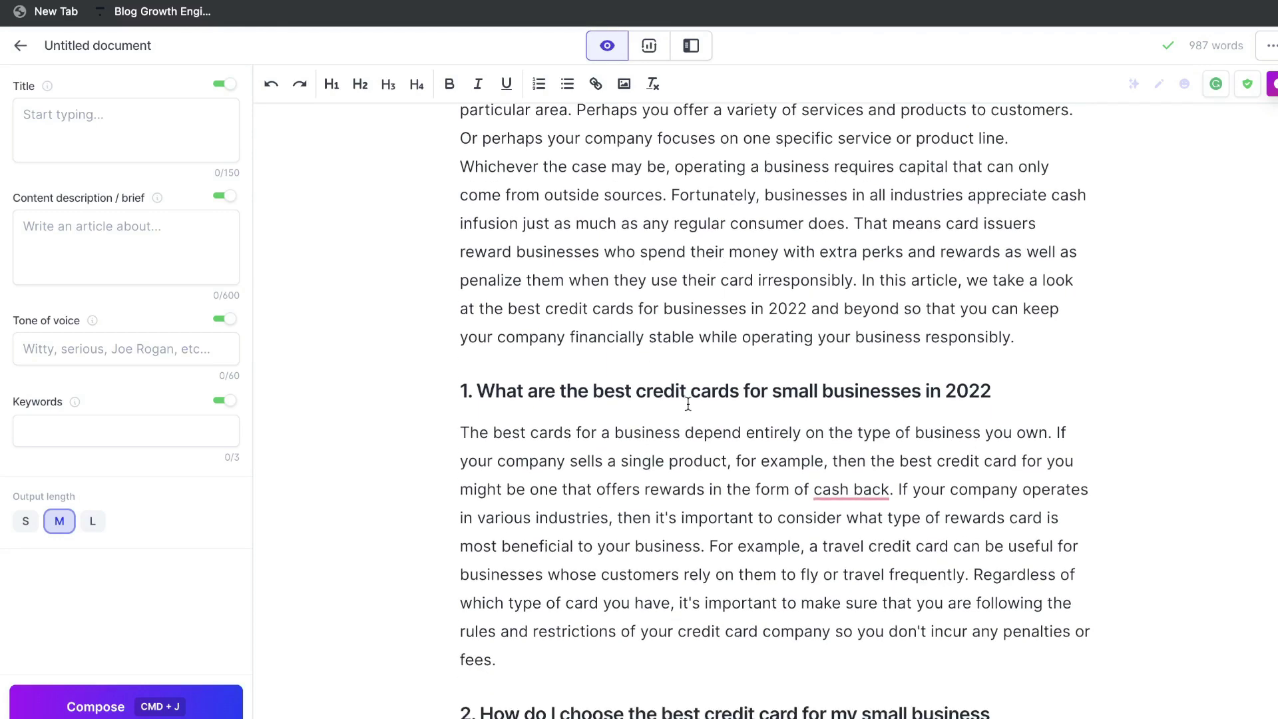
scroll(687, 404, "down", 5)
scroll(707, 466, "down", 3)
left_click(472, 384)
key("BackSpace")
key("BackSpace")
scroll(631, 549, "down", 4)
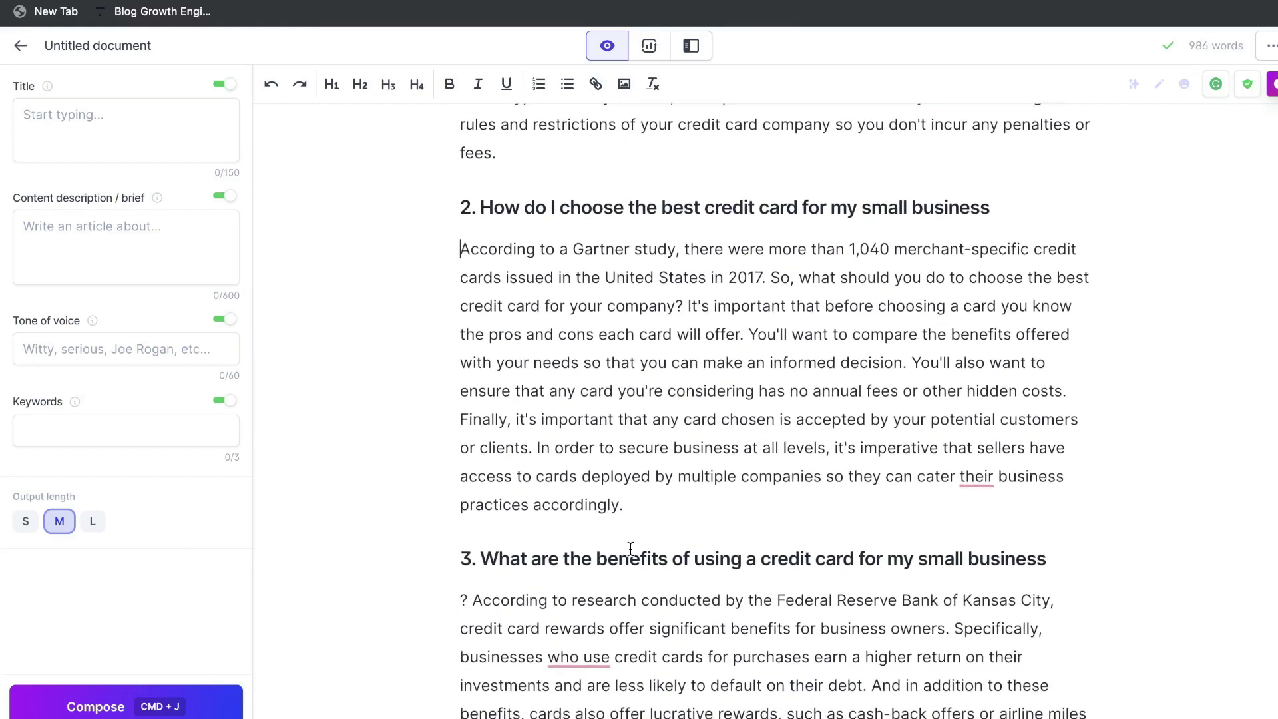
- Remove the numbers 2, 3 and 4 from the section headings and the question mark opening the benefits section's paragraph
left_click(484, 503)
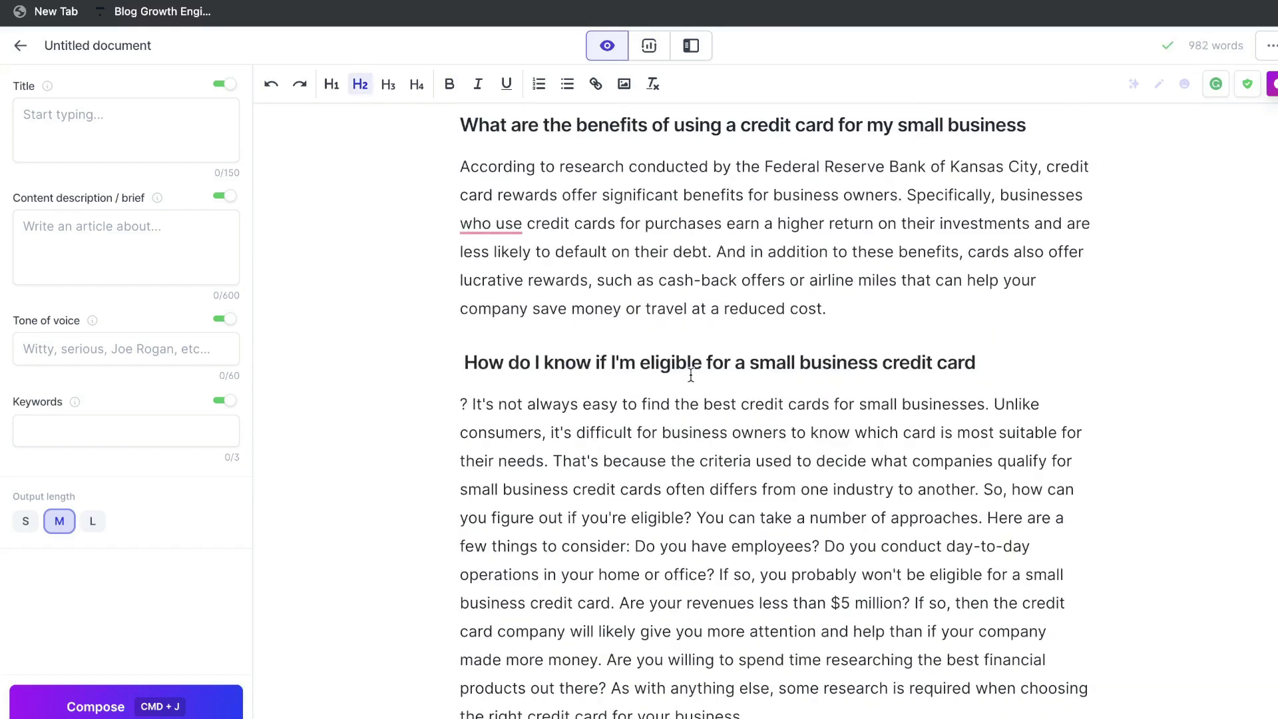
scroll(755, 415, "down", 1)
scroll(756, 415, "down", 3)
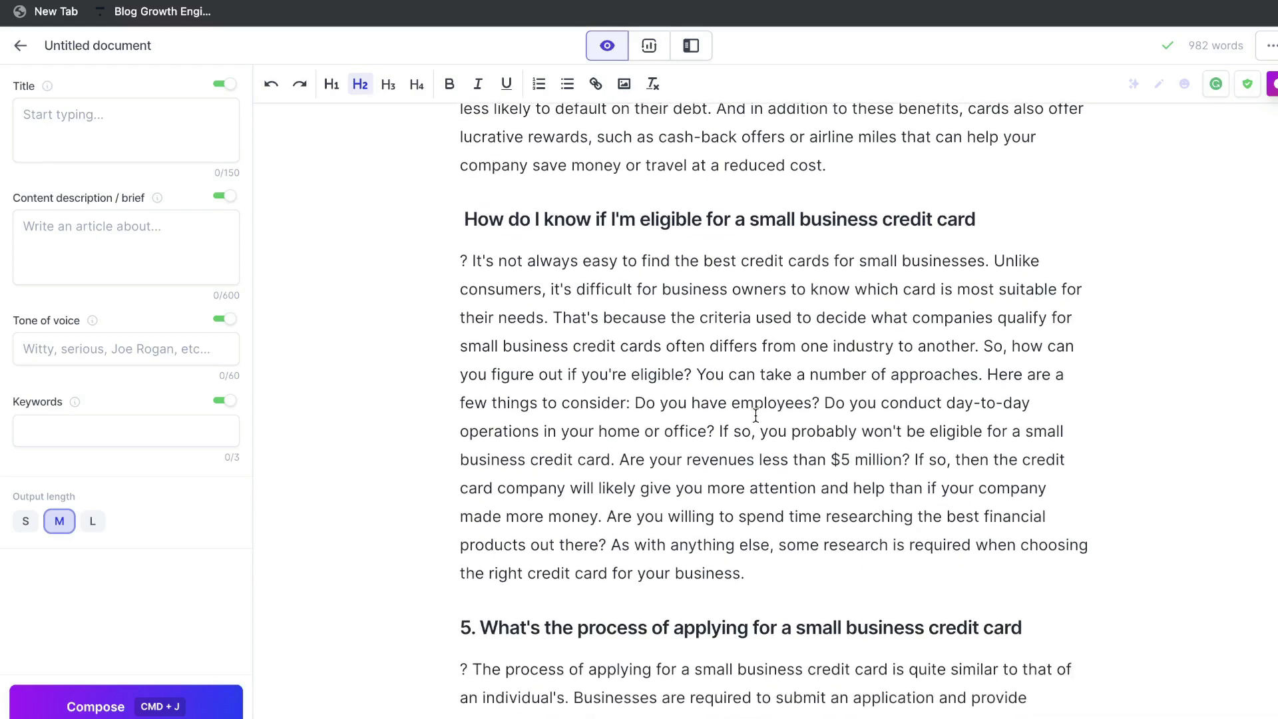
- Remove the numbers 5 and 6 from the last two headings and the leading question marks from the last three sections' paragraphs
left_click(475, 502)
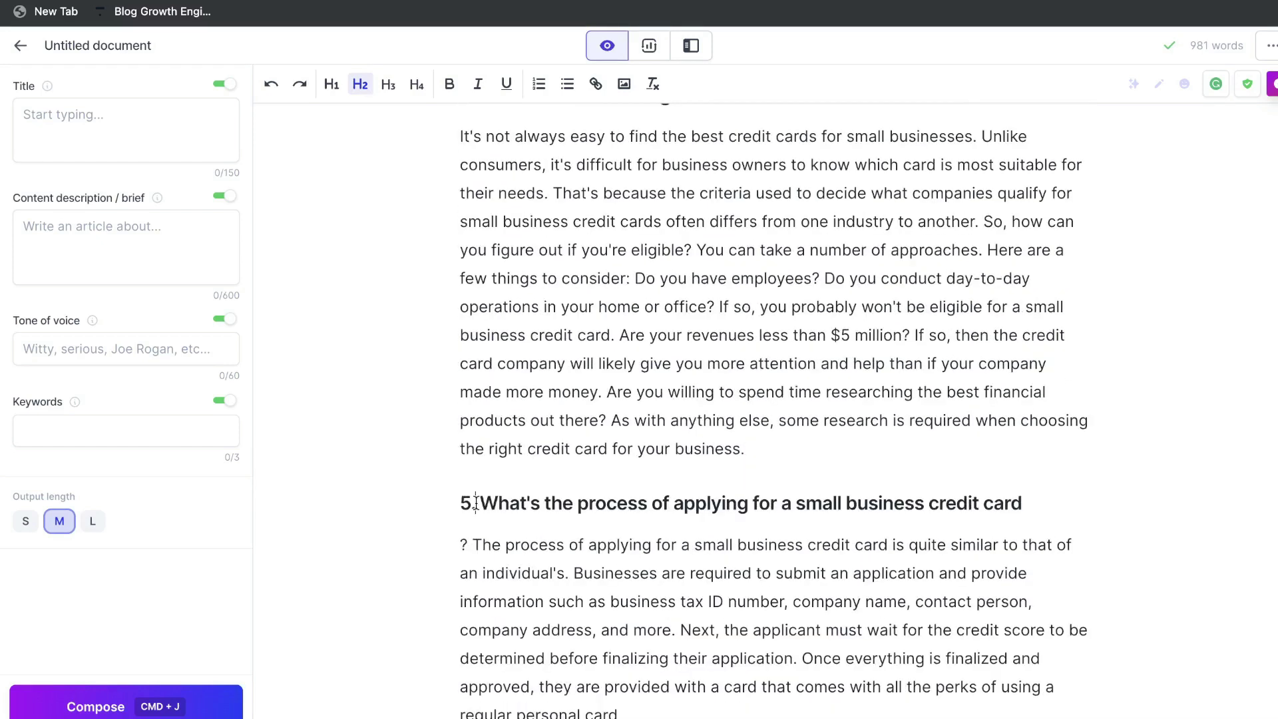
key("BackSpace")
key("BackSpace")
left_click(474, 544)
key("BackSpace")
key("BackSpace")
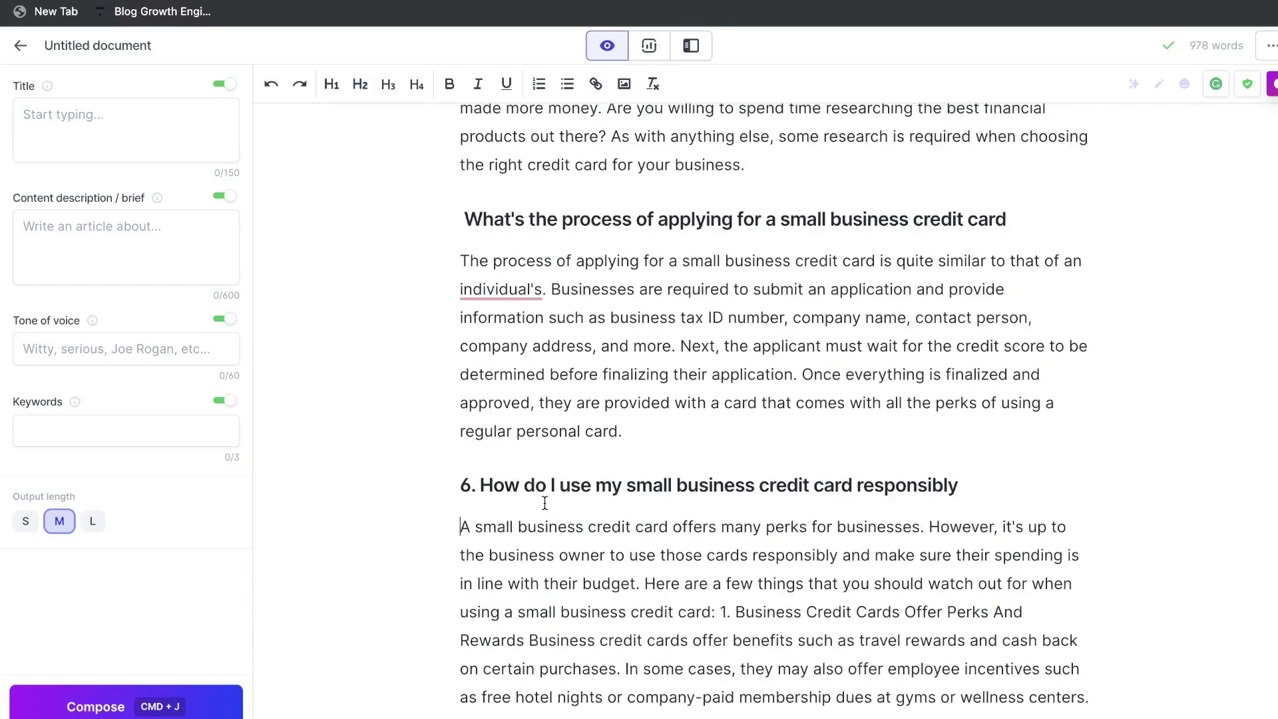
left_click(478, 480)
key("BackSpace")
key("BackSpace")
- Review the edited article's closing section, introduction and first sections for readability and content
scroll(572, 474, "down", 3)
scroll(573, 473, "down", 3)
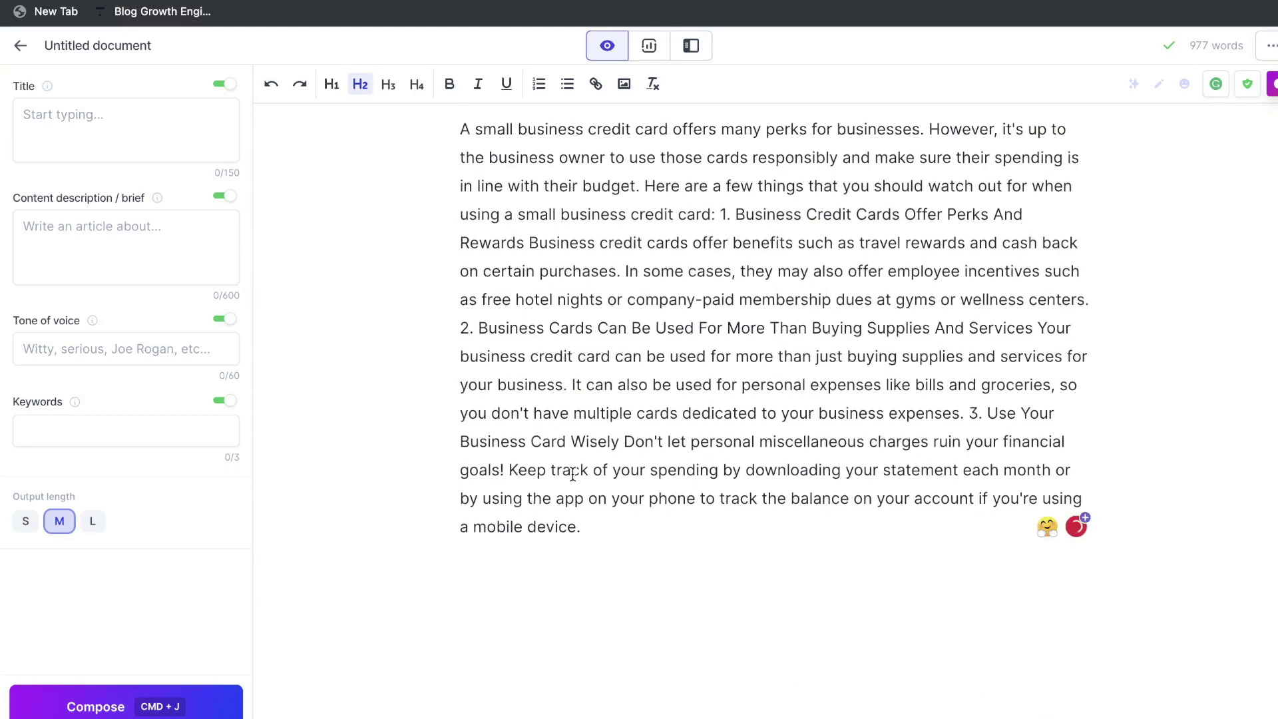
scroll(641, 513, "up", 20)
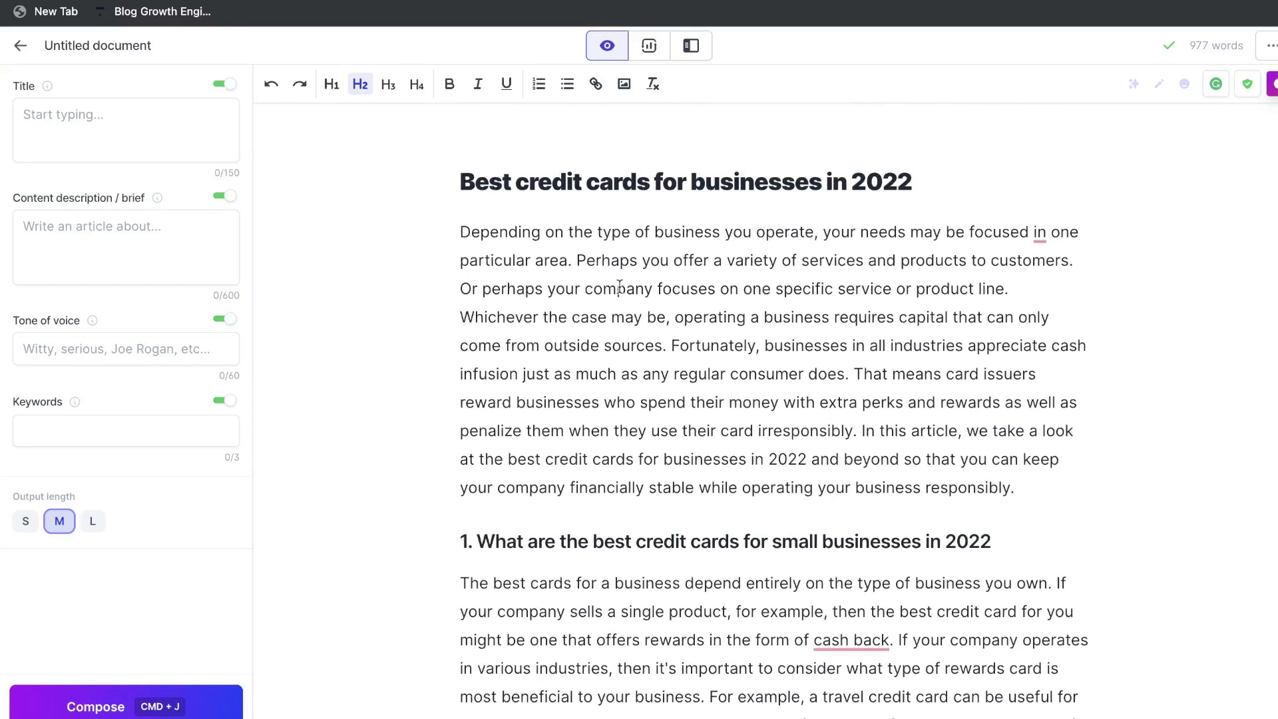
left_click_drag(468, 236, 887, 429)
left_click(887, 429)
scroll(999, 400, "down", 5)
left_click(945, 239)
scroll(945, 248, "down", 10)
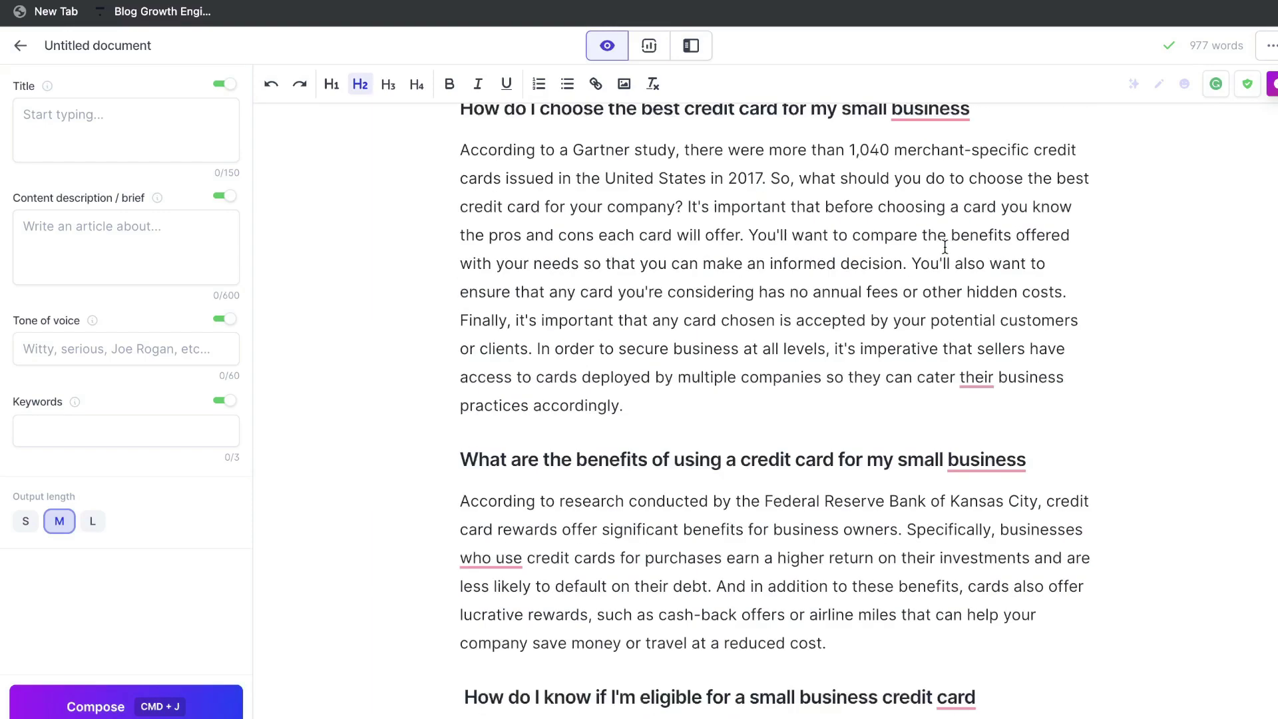
scroll(945, 248, "up", 12)
scroll(945, 248, "down", 1)
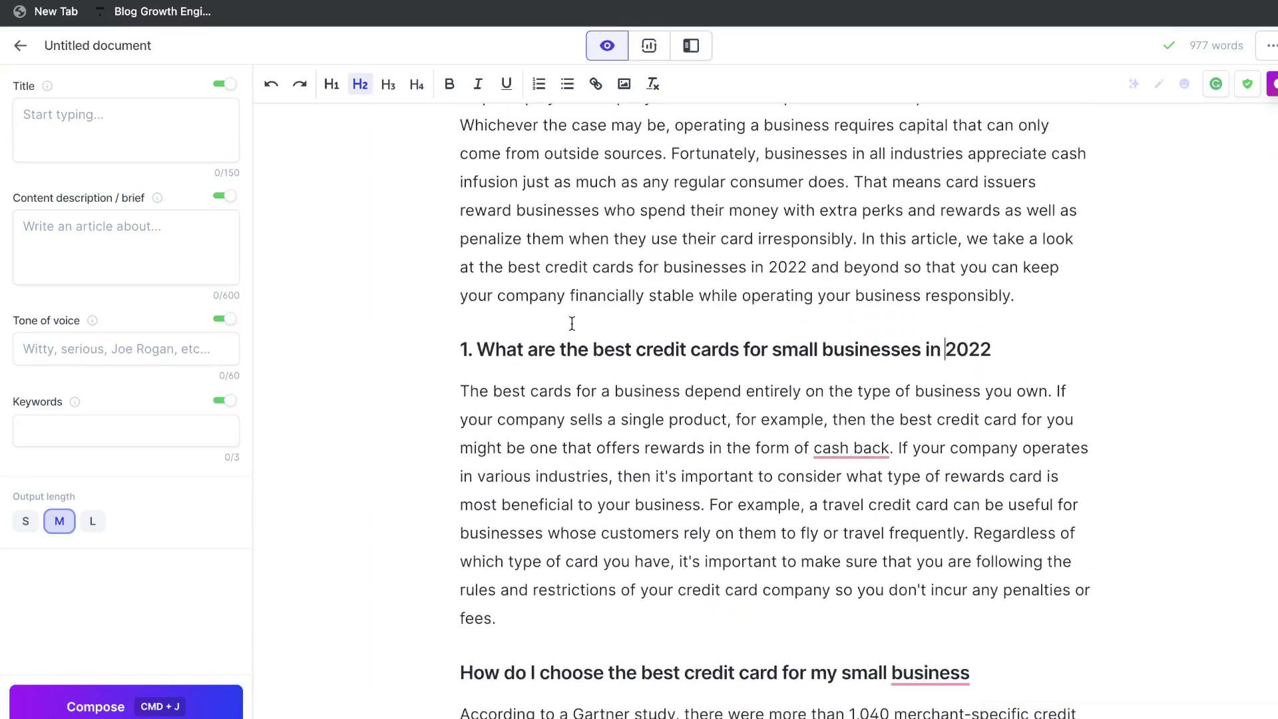
- In Power mode, generate Blog Post Outline suggestions using the copied heading "What are the best credit cards for small businesses in 2022" as the topic
left_click_drag(477, 350, 1016, 346)
key("ctrl+c")
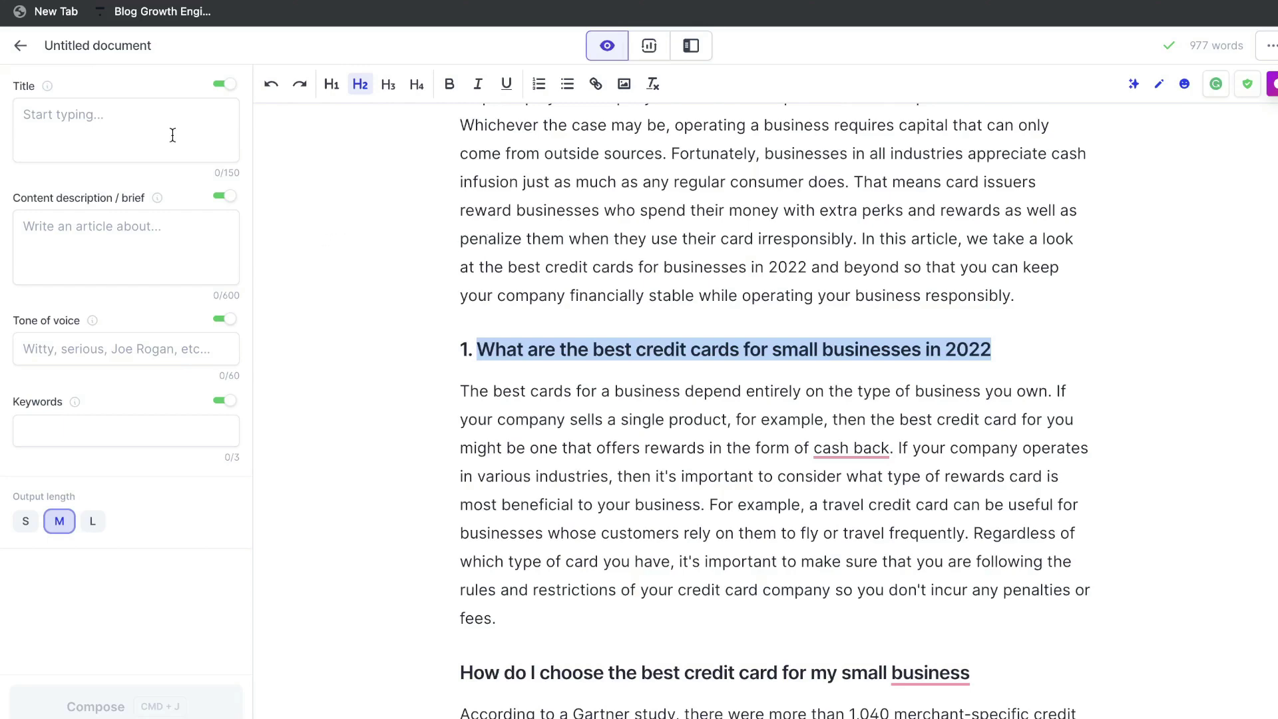
left_click(689, 45)
left_click(118, 294)
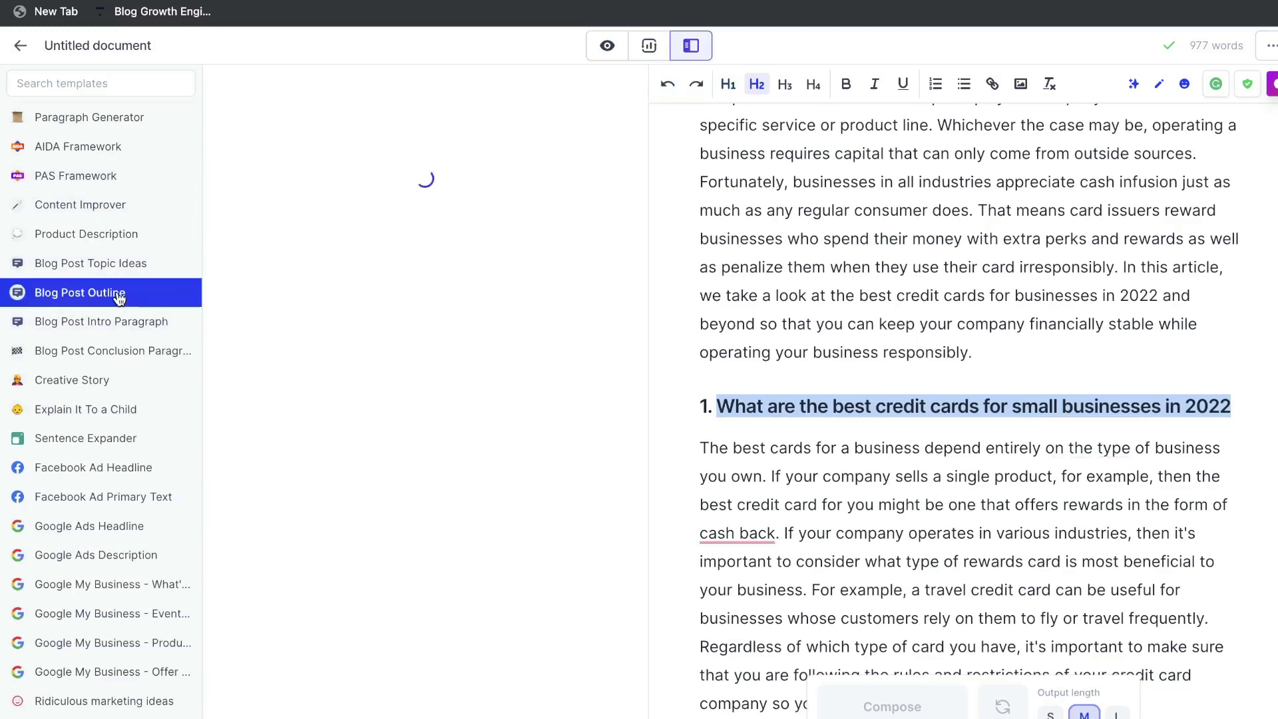
triple_click(301, 233)
key("ctrl+v")
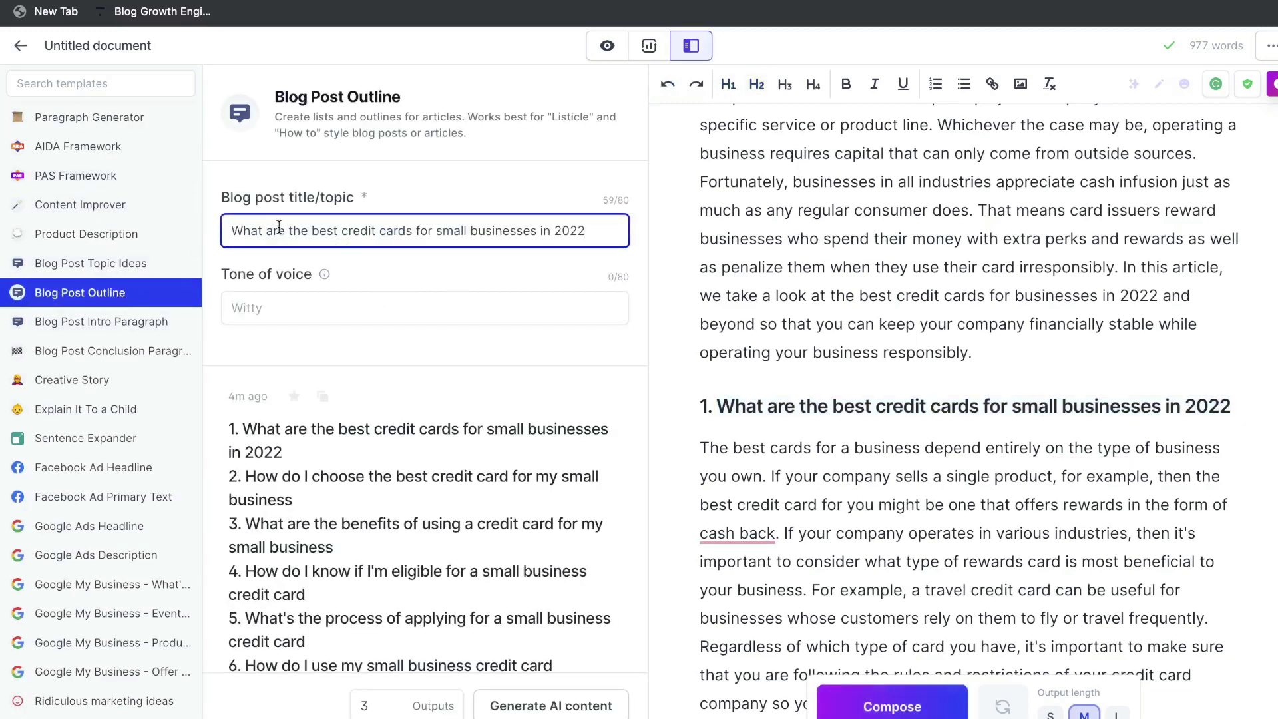
left_click(544, 702)
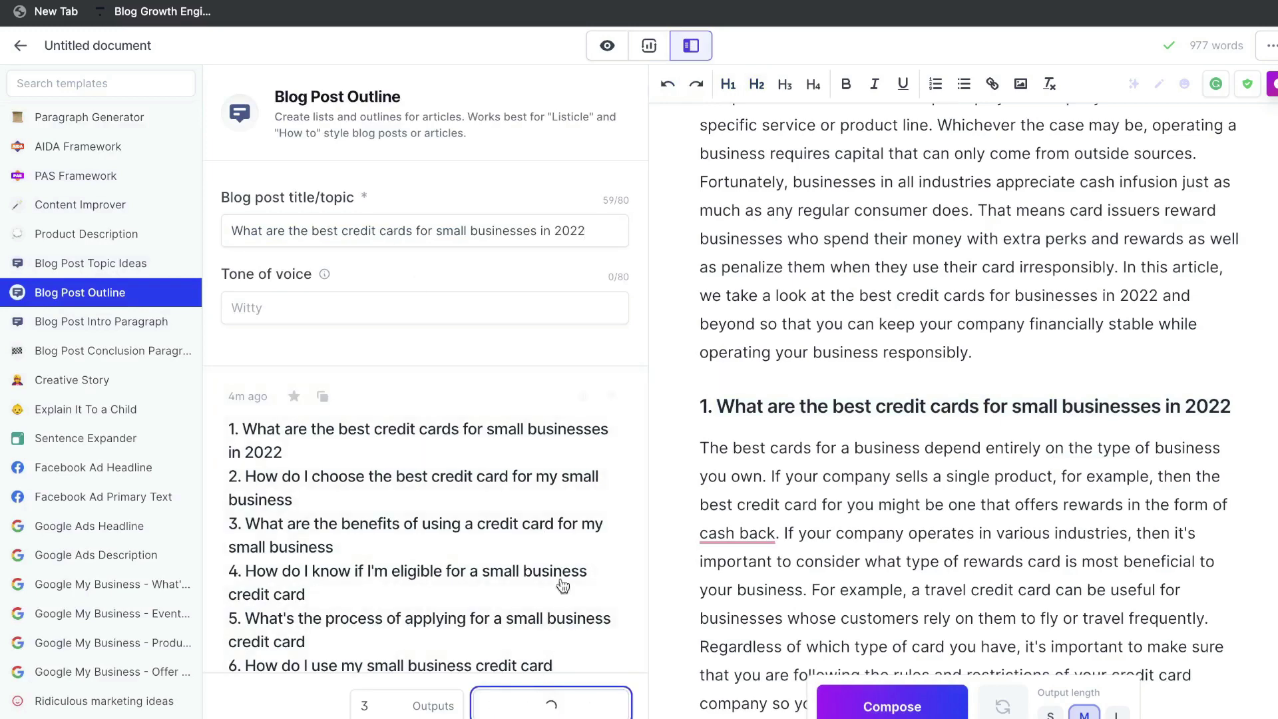
scroll(426, 368, "down", 1)
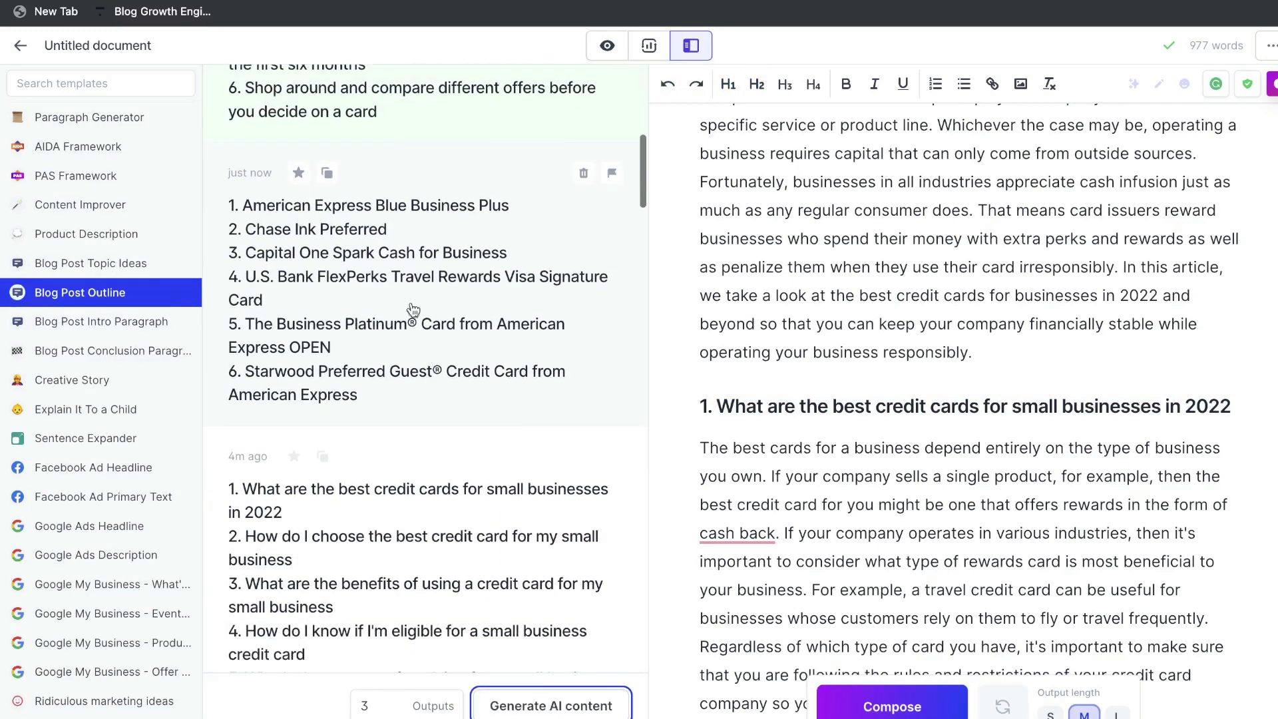
- Copy the generated outline of six credit card names and paste it below the paragraph of the article's first section
left_click(392, 270)
left_click_drag(828, 313, 348, 168)
key("ctrl+c")
left_click(1027, 329)
scroll(1039, 399, "down", 5)
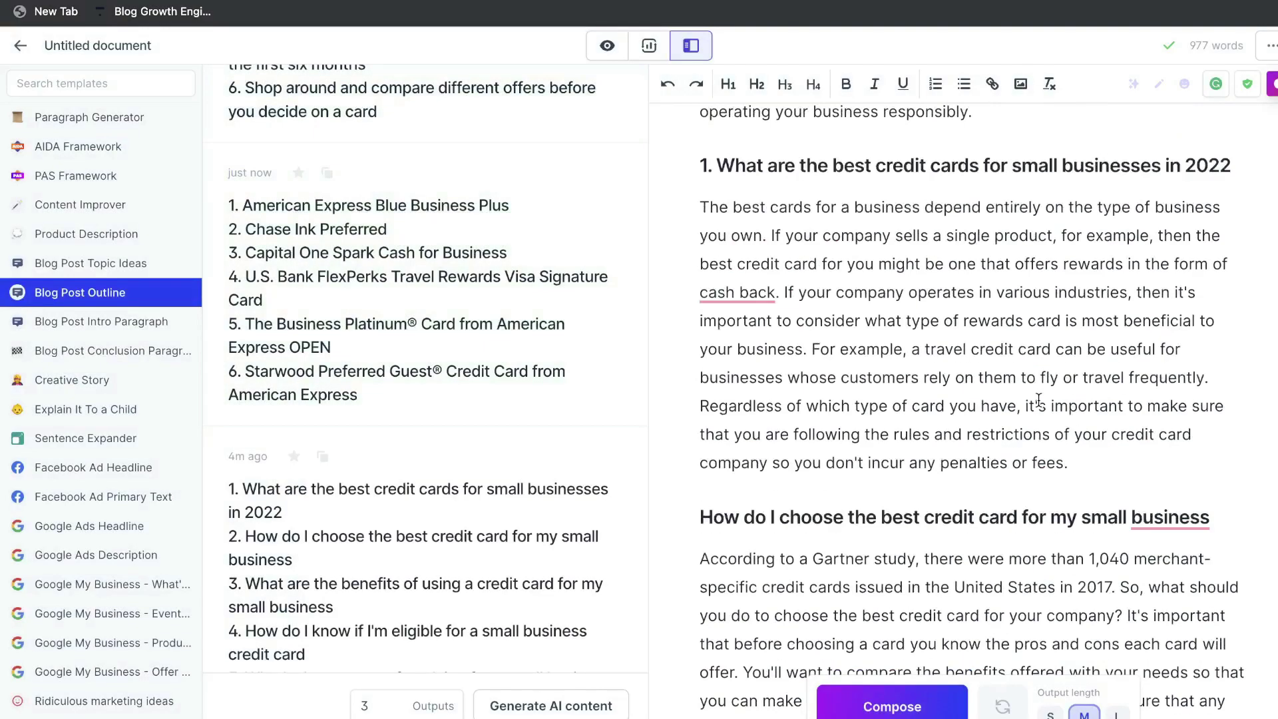
left_click(1069, 403)
key("Return")
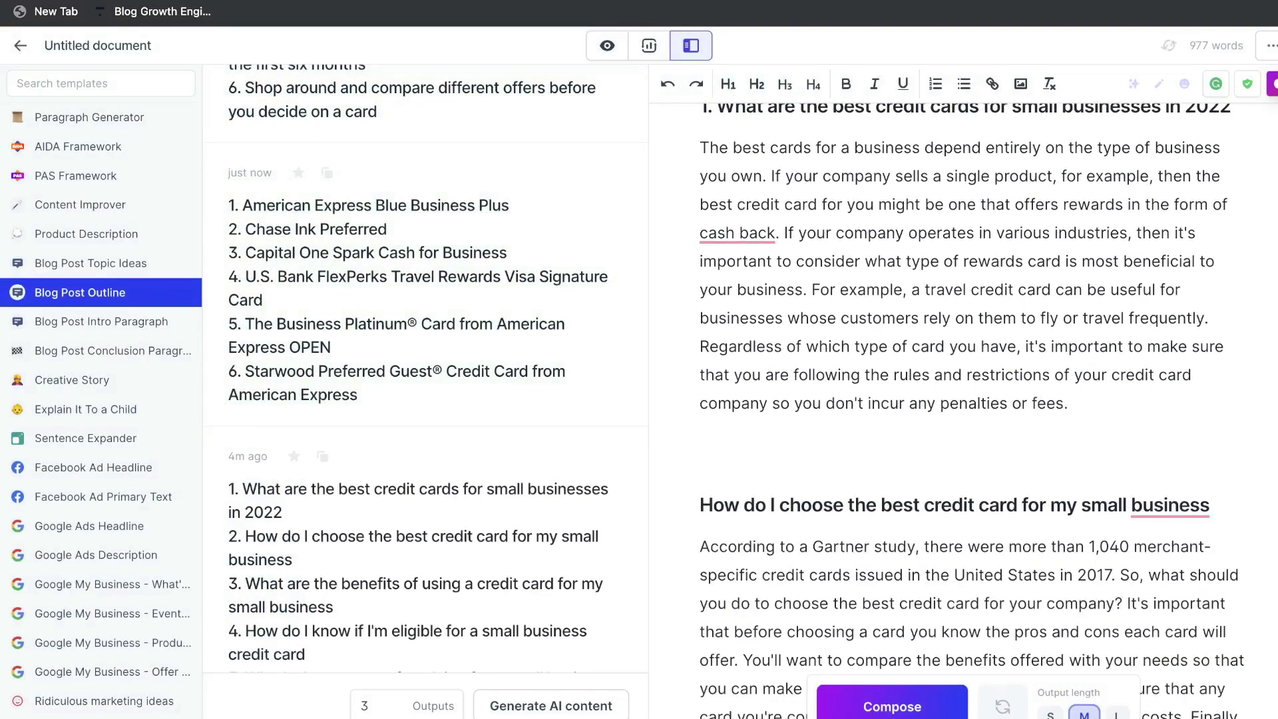
key("ctrl+v")
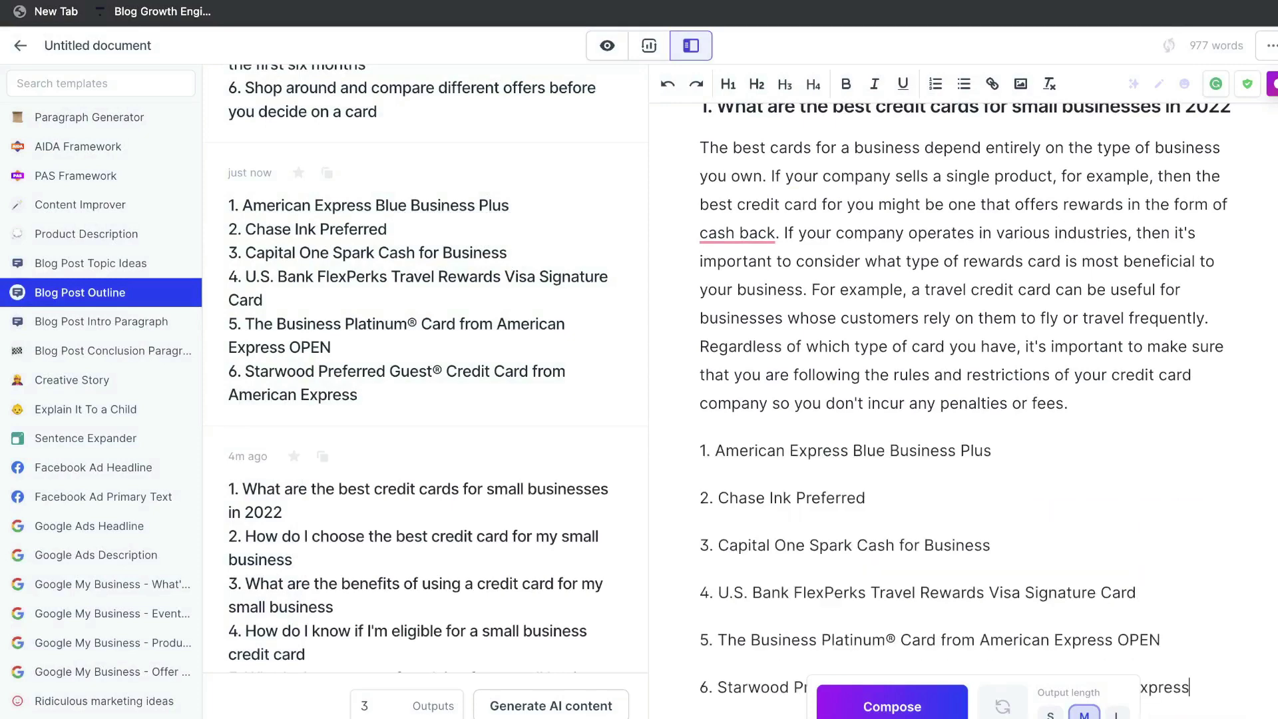
- In Focus mode, format the pasted card names as H2 headings, starting with American Express Blue Business Plus and Chase Ink Preferred
left_click(607, 45)
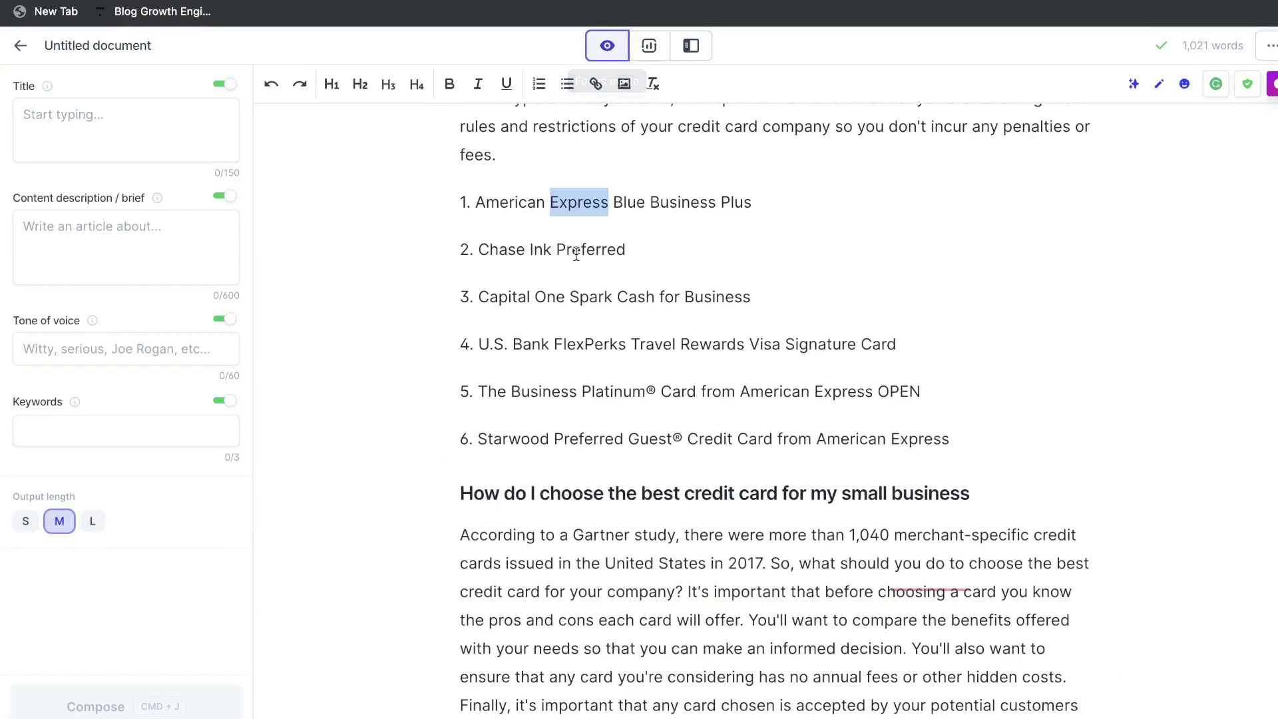
triple_click(491, 205)
key("ctrl+c")
left_click(360, 84)
triple_click(490, 251)
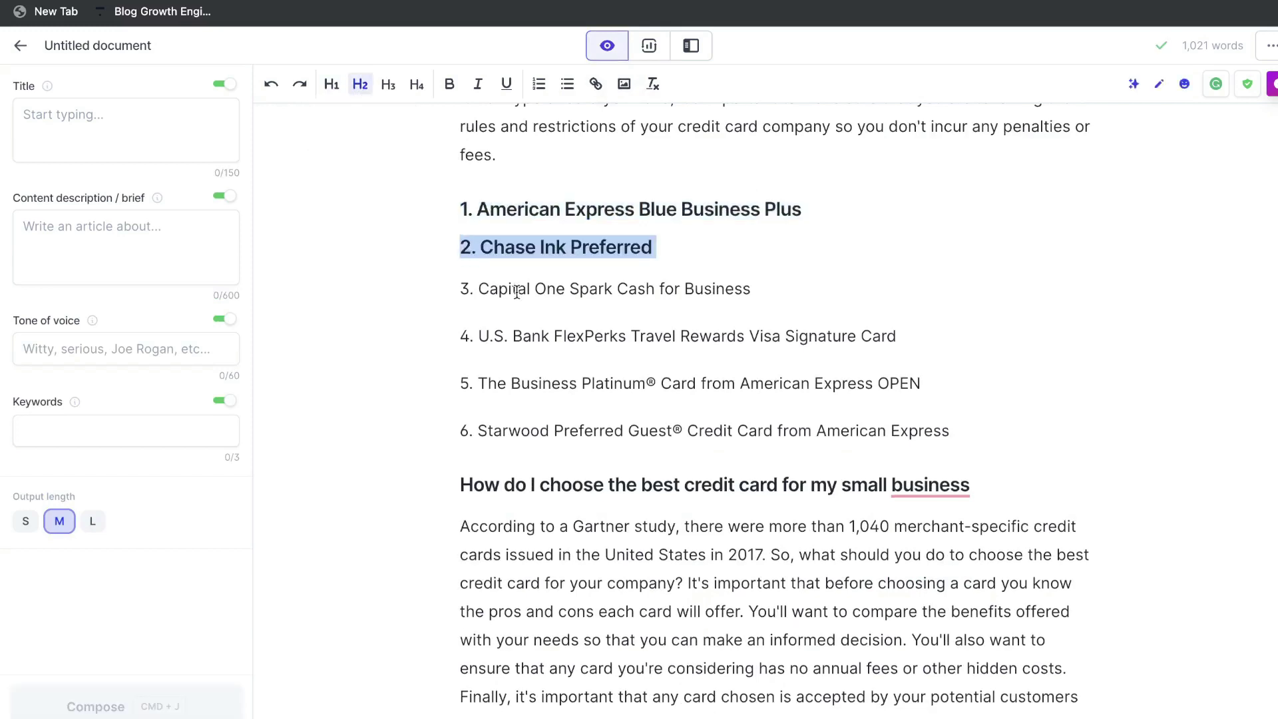
left_click(360, 84)
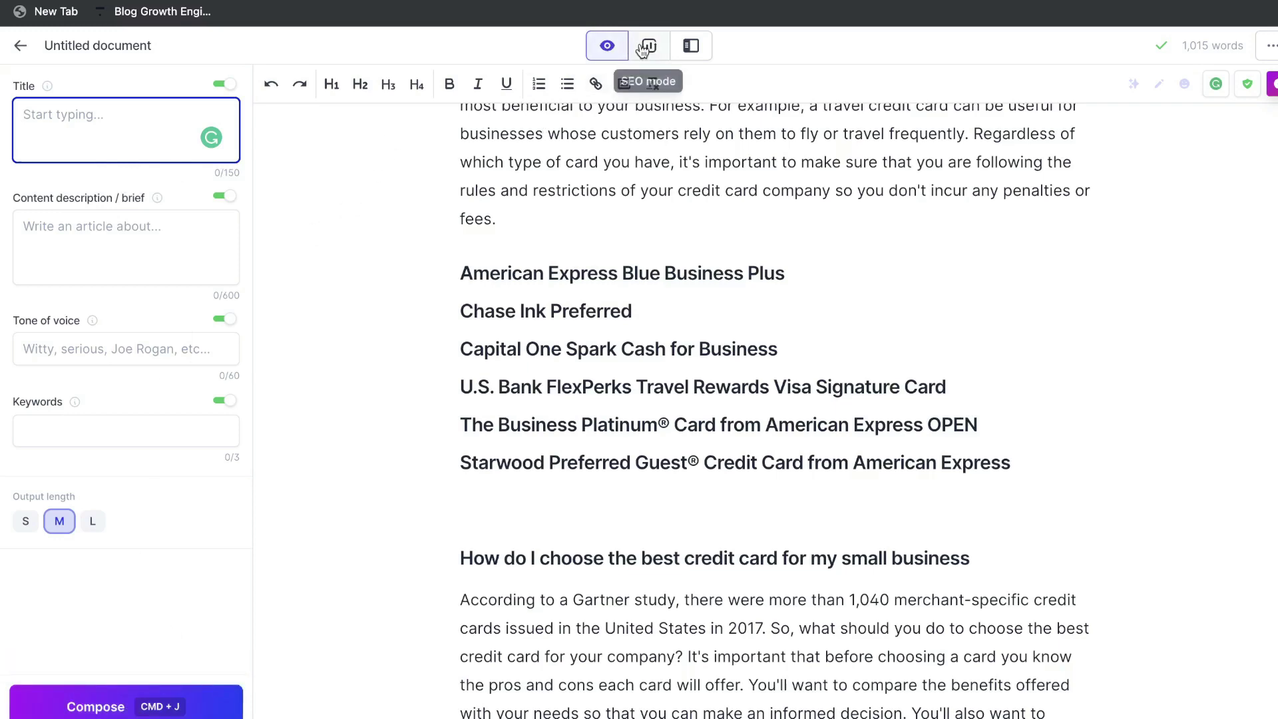
- Return to Power mode, search the templates for "parag" and open the Paragraph Generator
left_click(691, 46)
left_click(90, 94)
type("parag")
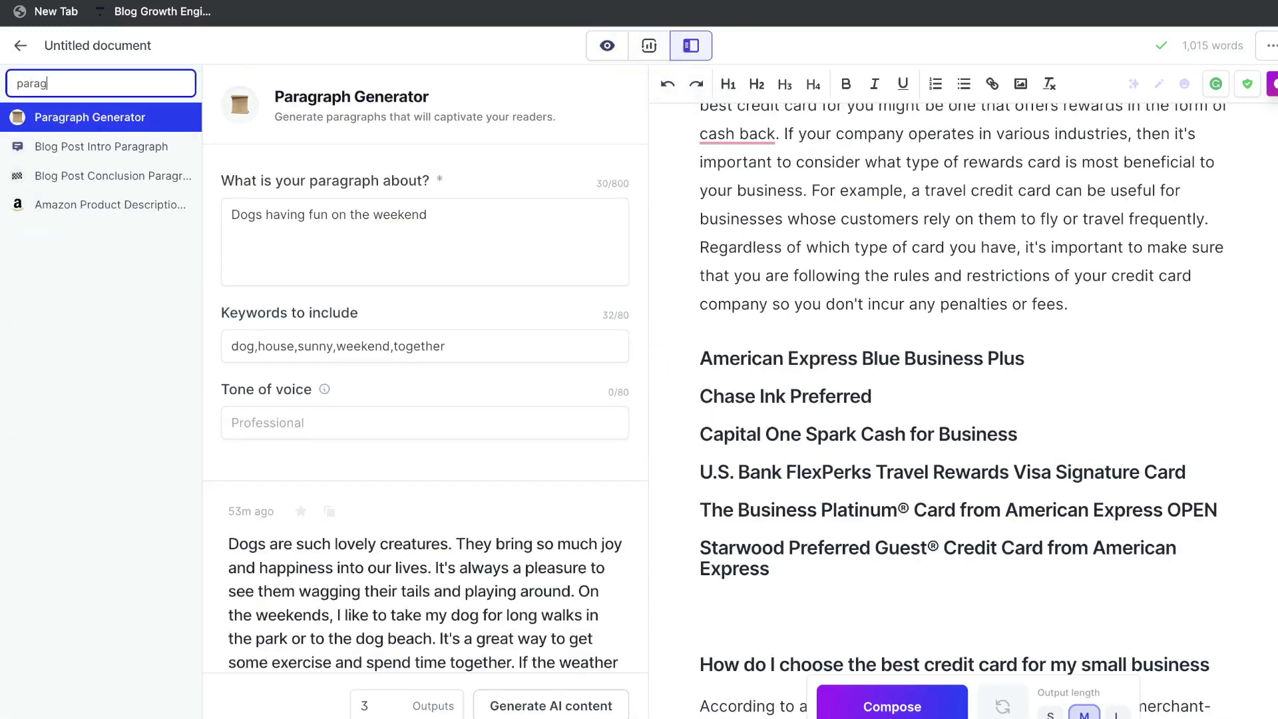
left_click(98, 118)
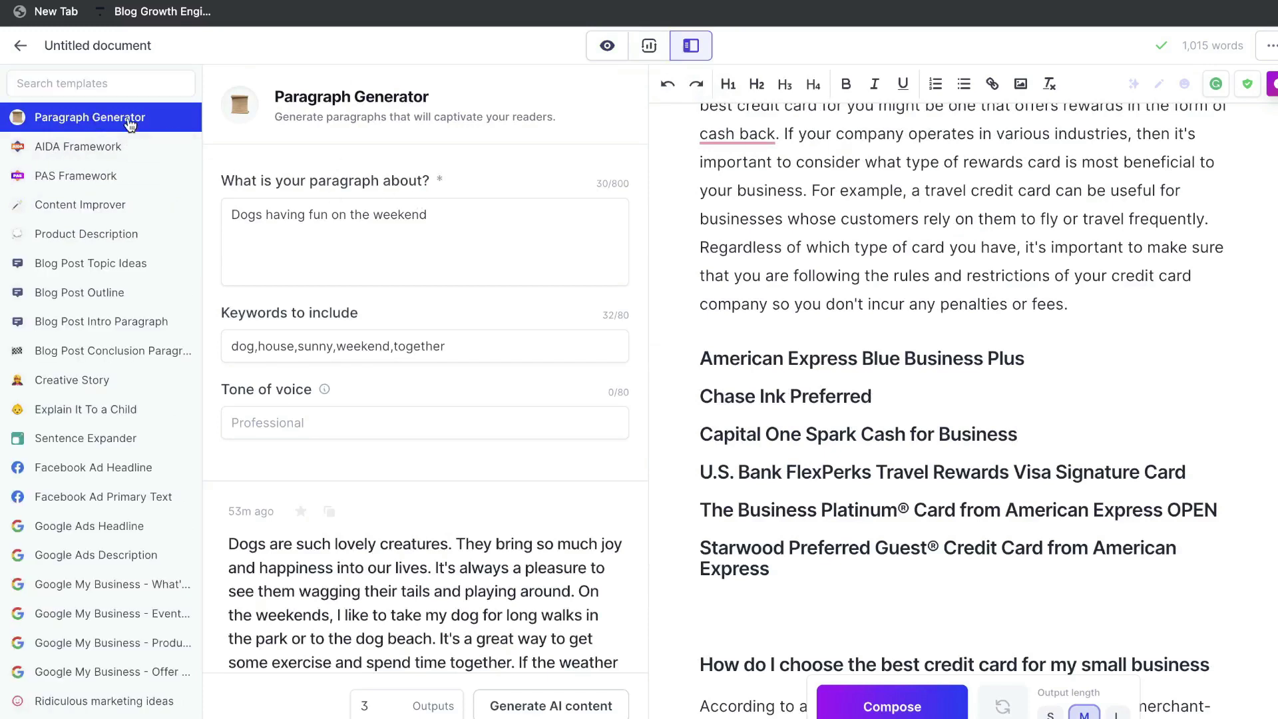
- Set the paragraph topic to "what is the American Express Blue Business Plus and how can you apply for it as a business"
triple_click(370, 237)
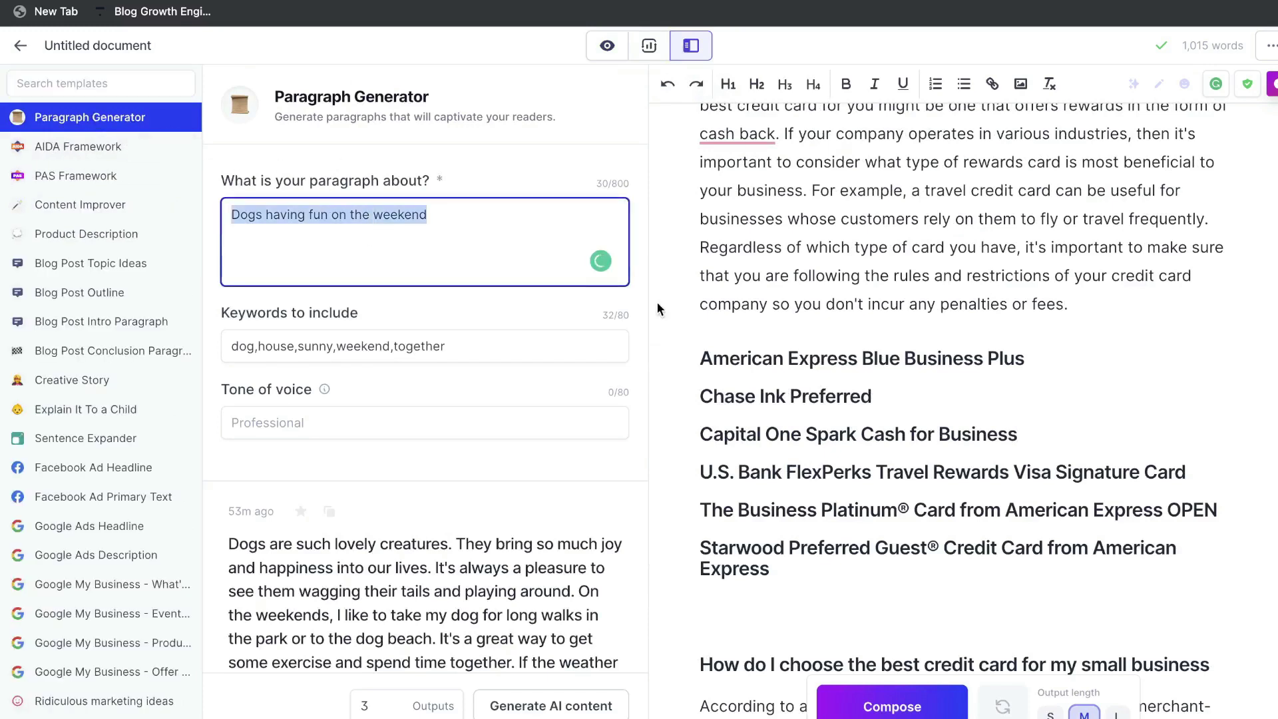
key("ctrl+v")
type("what")
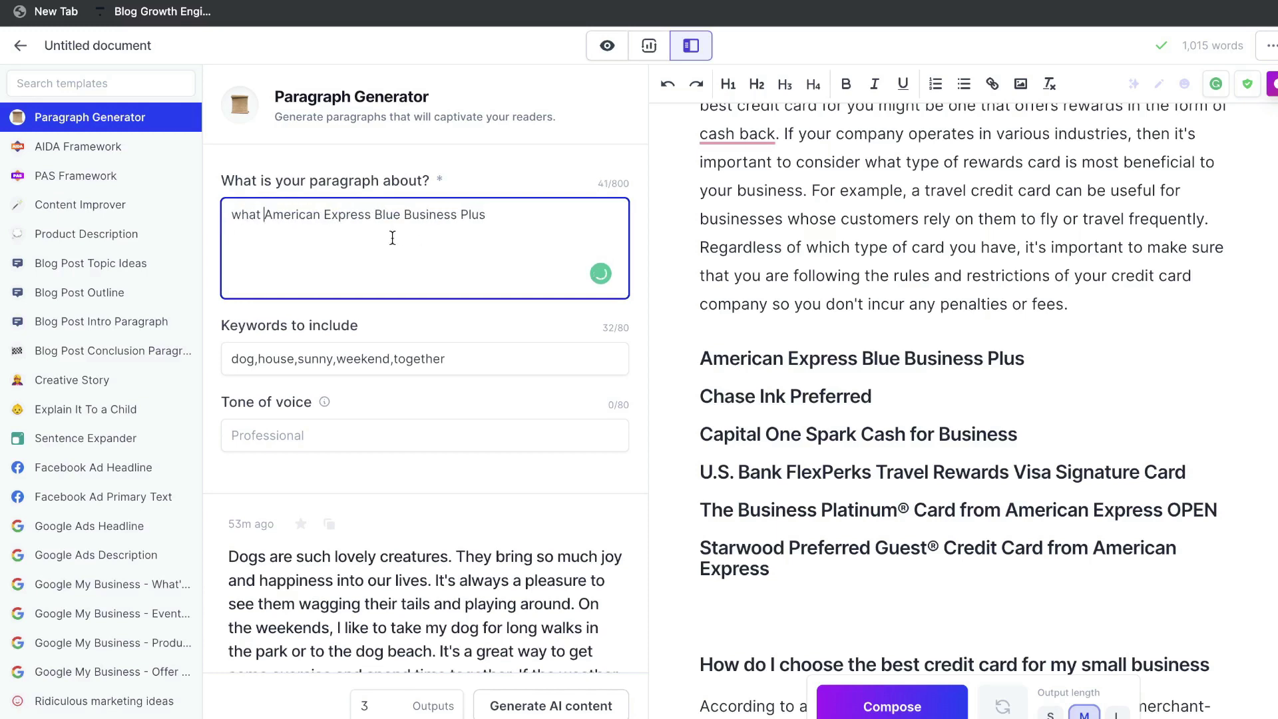
left_click(264, 215)
type("is the")
left_click(514, 231)
type("and how can you apply for it as a business")
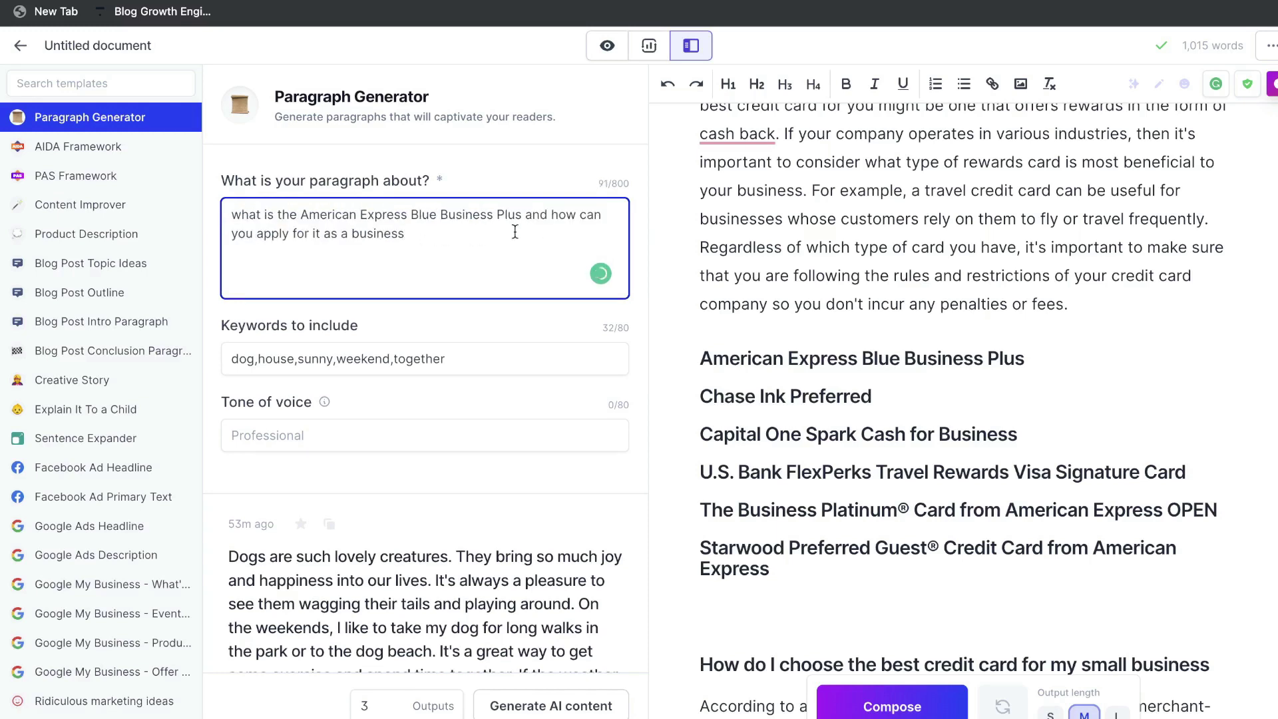
left_click_drag(447, 246, 312, 217)
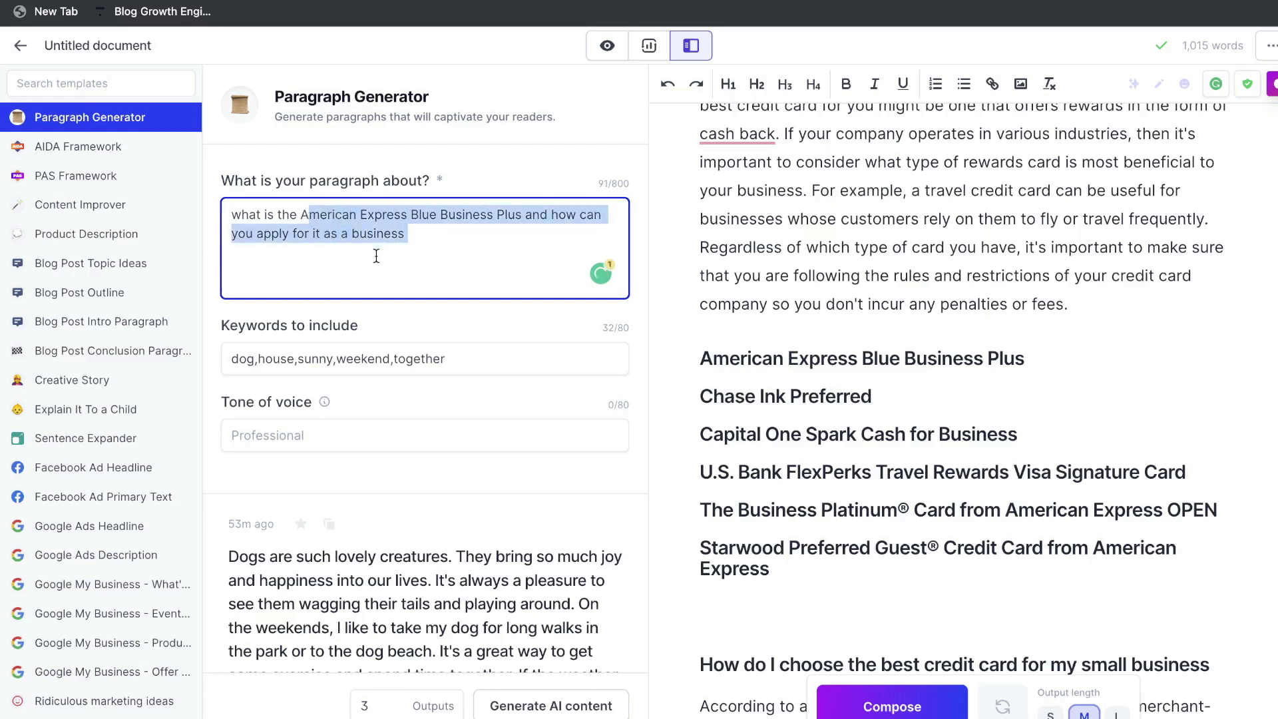
- Clear the keywords to include, leave the tone of voice empty and generate the American Express Blue Business Plus paragraphs
left_click(419, 359)
key("ctrl+a")
key("BackSpace")
left_click(432, 442)
scroll(431, 476, "down", 10)
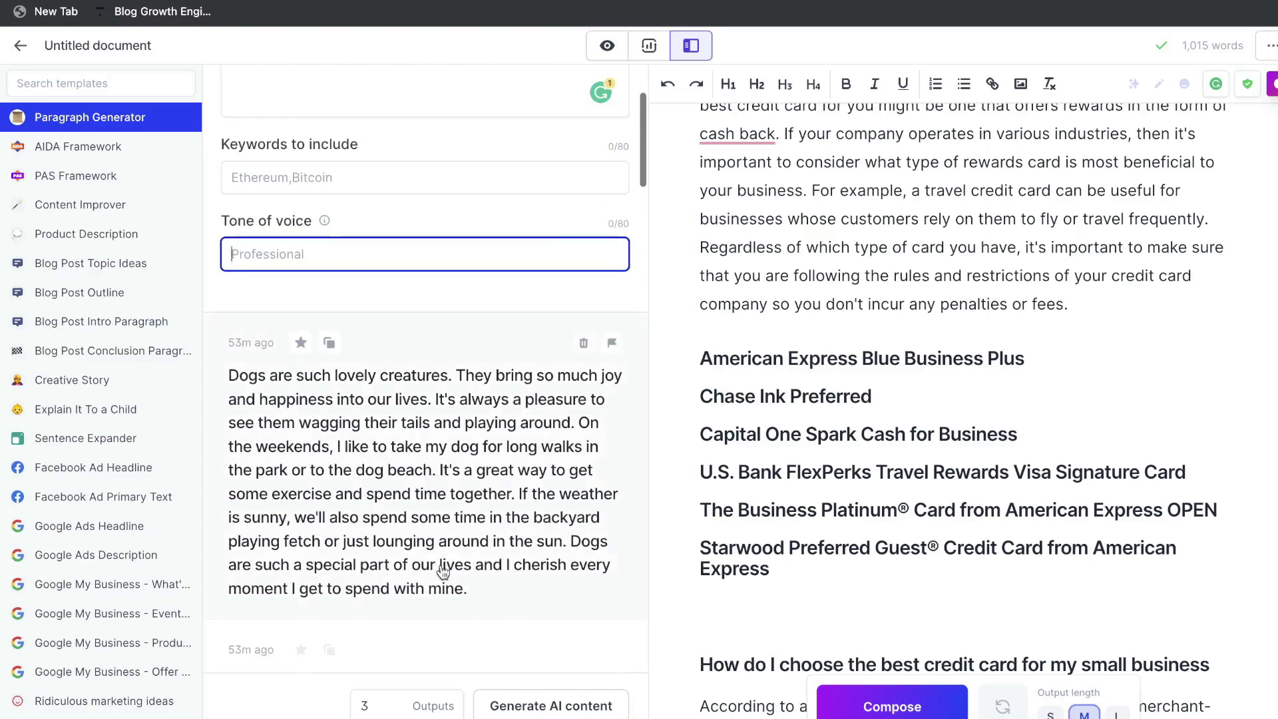
scroll(446, 612, "up", 10)
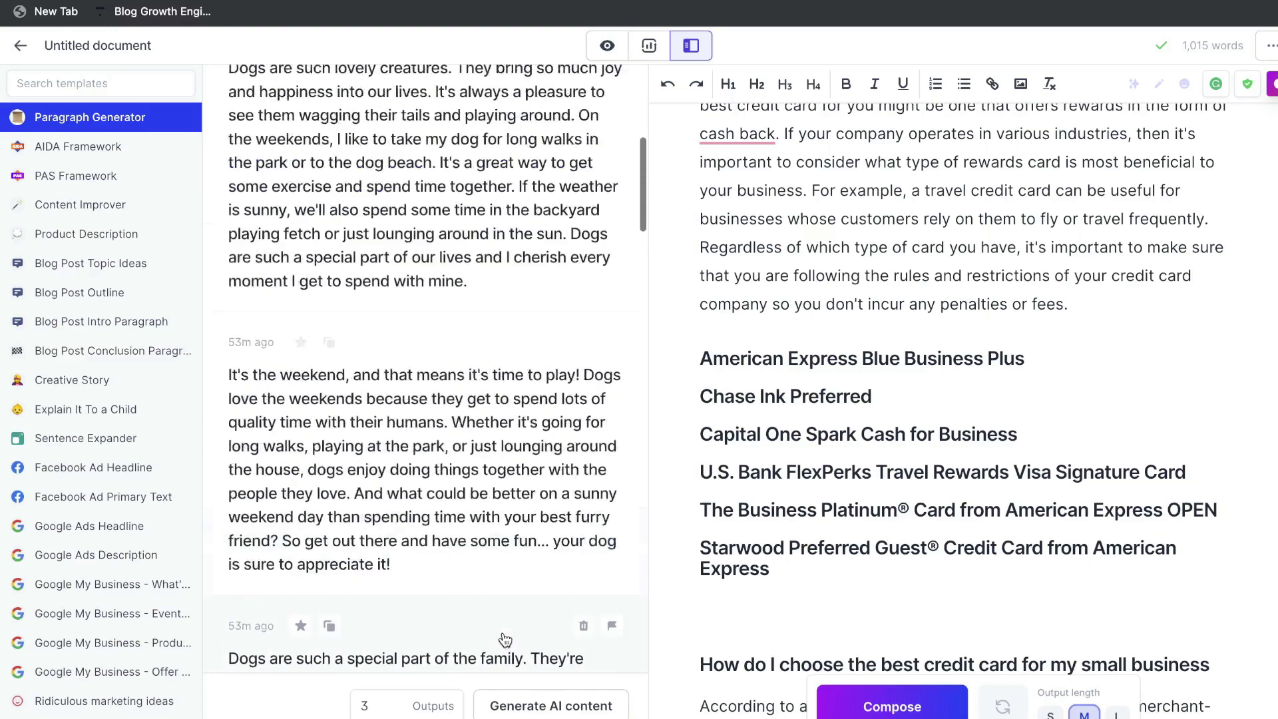
left_click(531, 706)
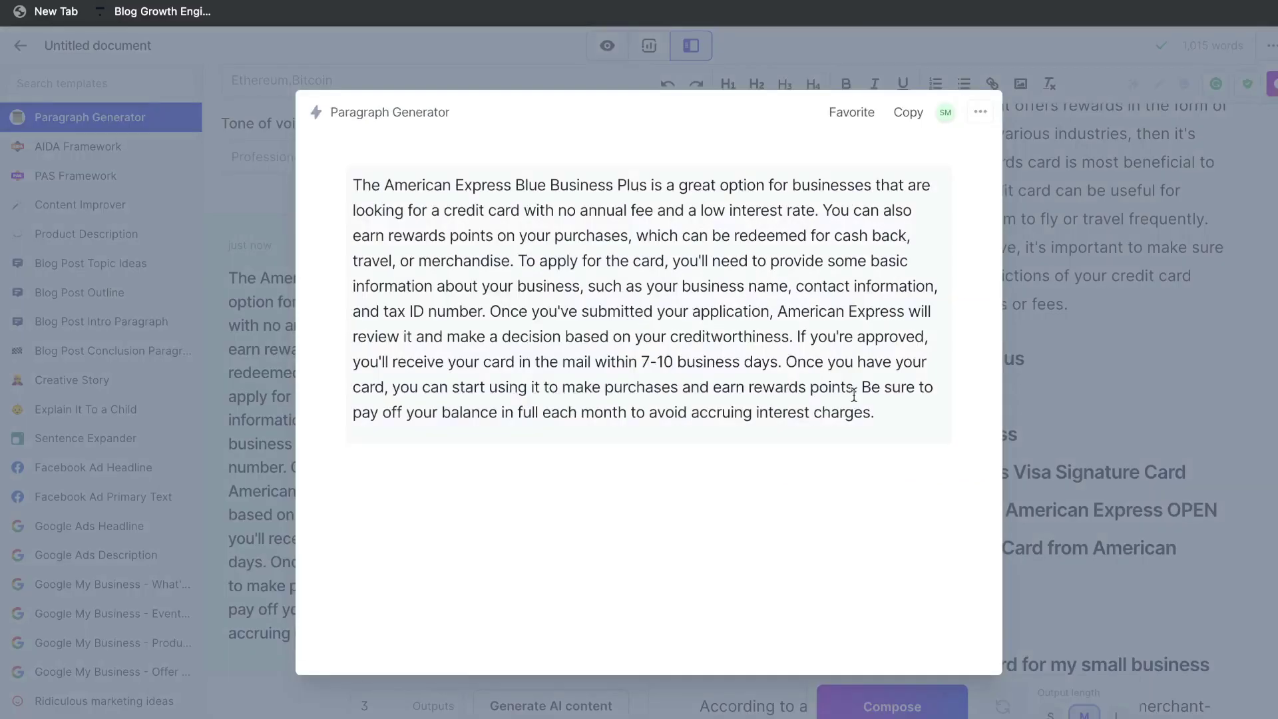
- Copy the generated American Express Blue Business Plus paragraph and insert it beneath the matching heading in the article
left_click_drag(877, 414, 286, 170)
key("ctrl+c")
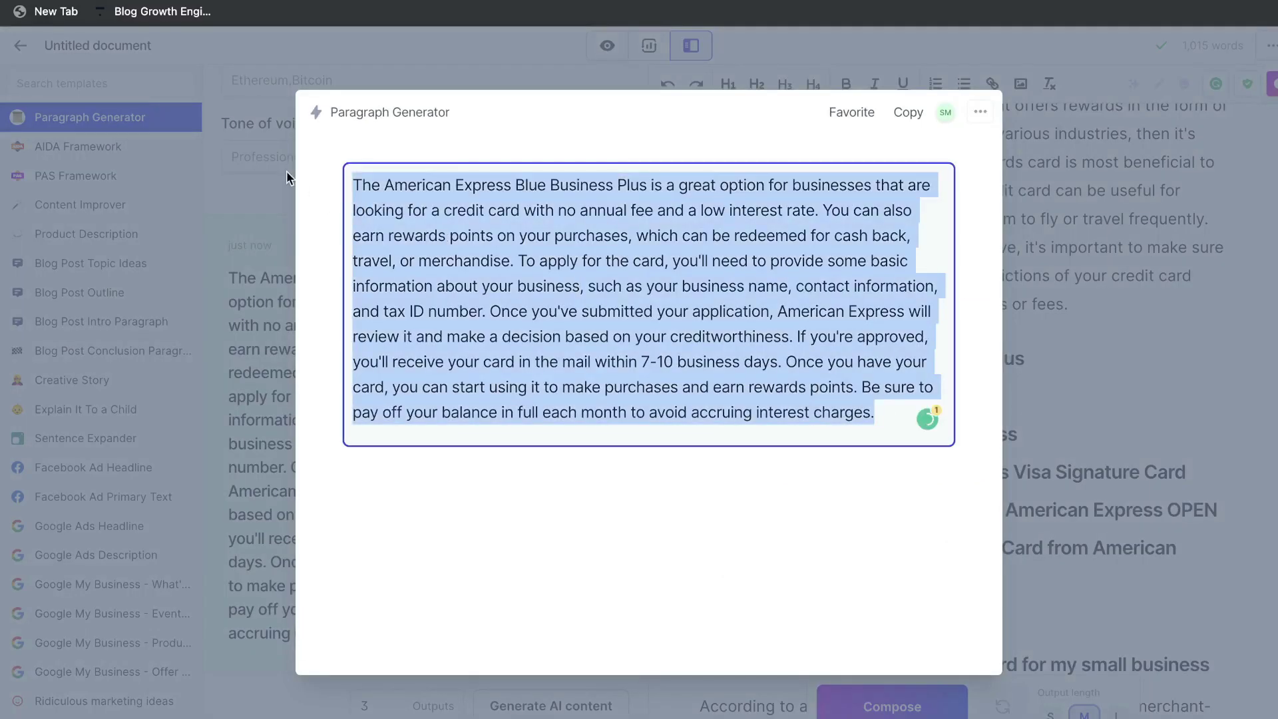
left_click(1058, 329)
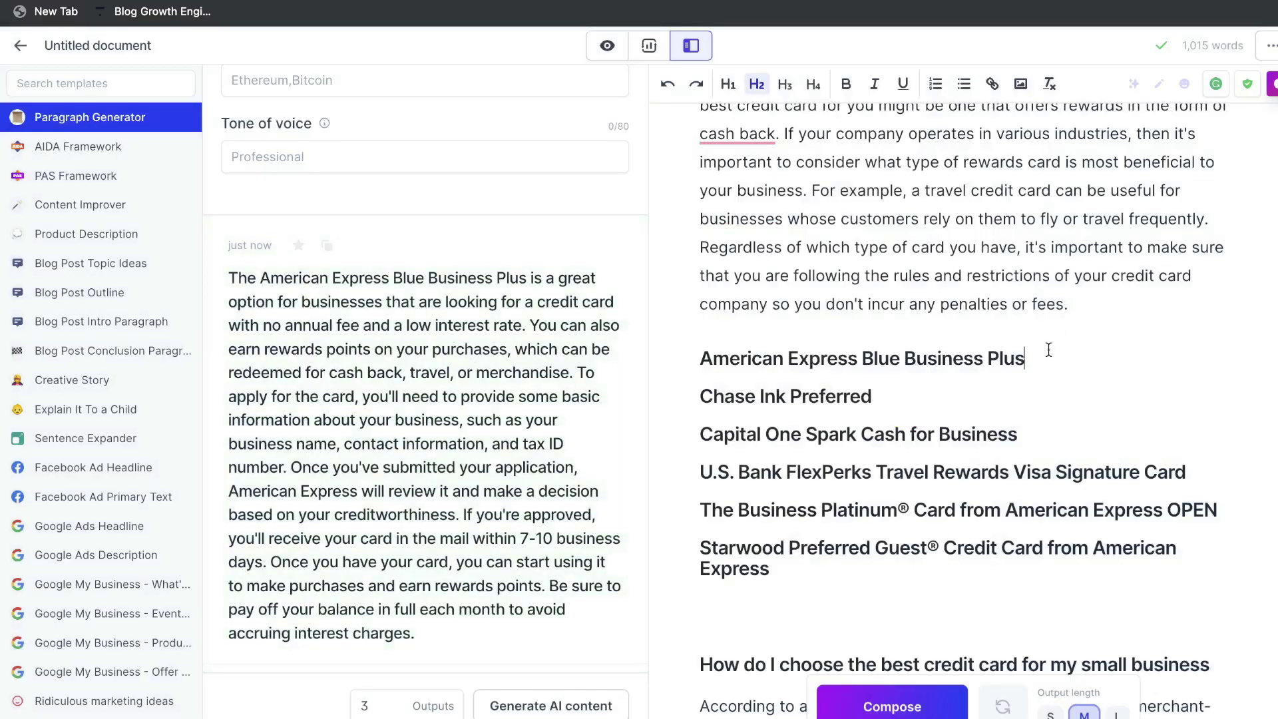
key("Return")
key("ctrl+v")
scroll(1036, 377, "down", 3)
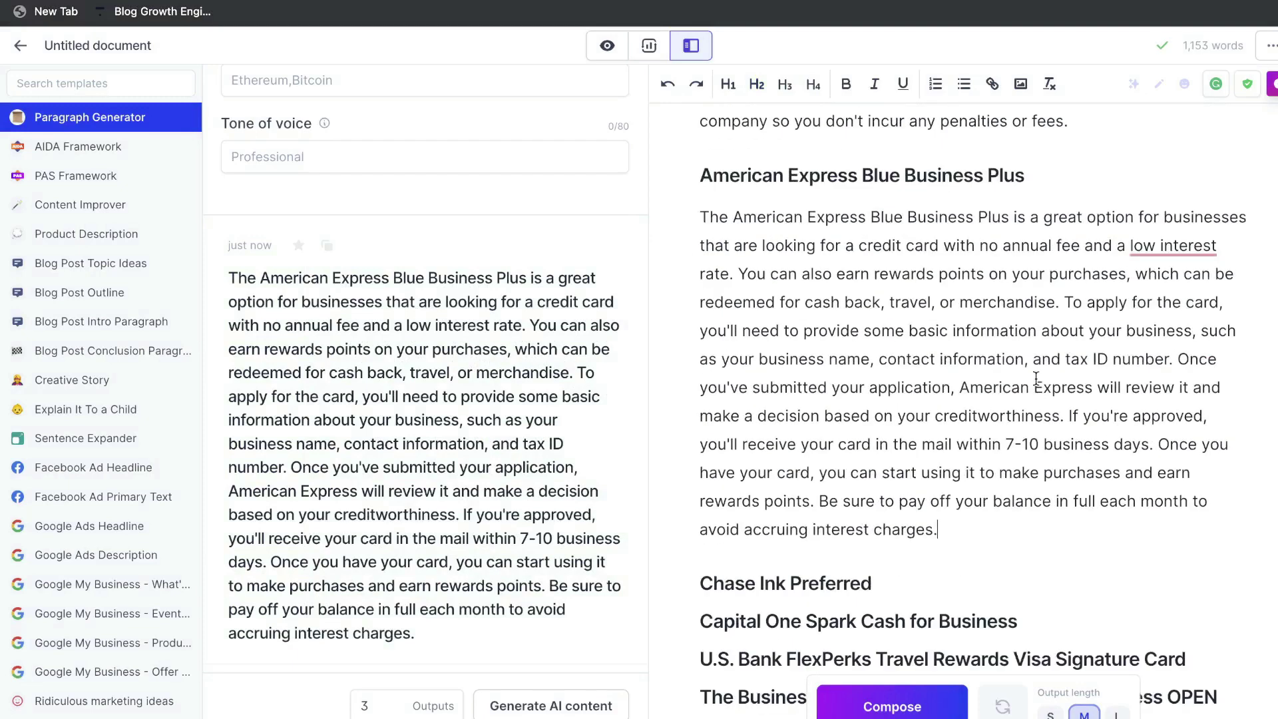
scroll(1044, 450, "down", 1)
- Copy the first generated Chase Ink Preferred paragraph and insert it beneath the Chase Ink Preferred heading
scroll(282, 448, "up", 1)
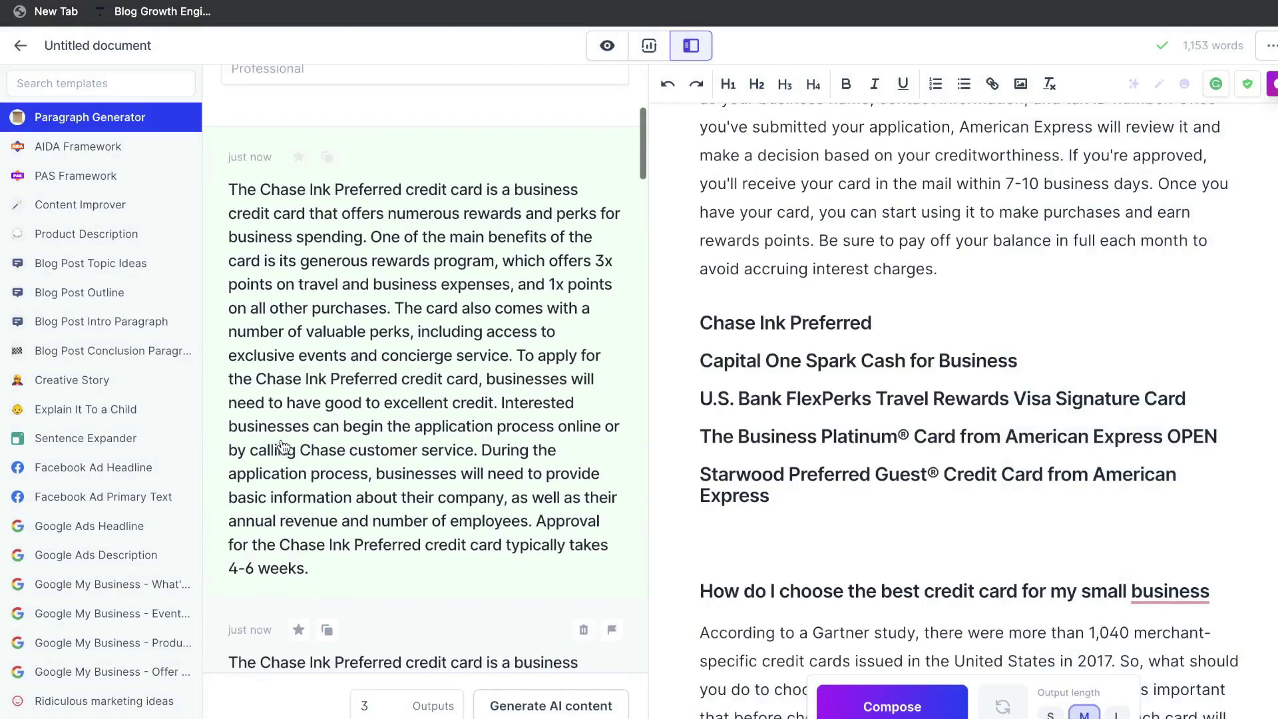
scroll(388, 410, "down", 1)
left_click(388, 410)
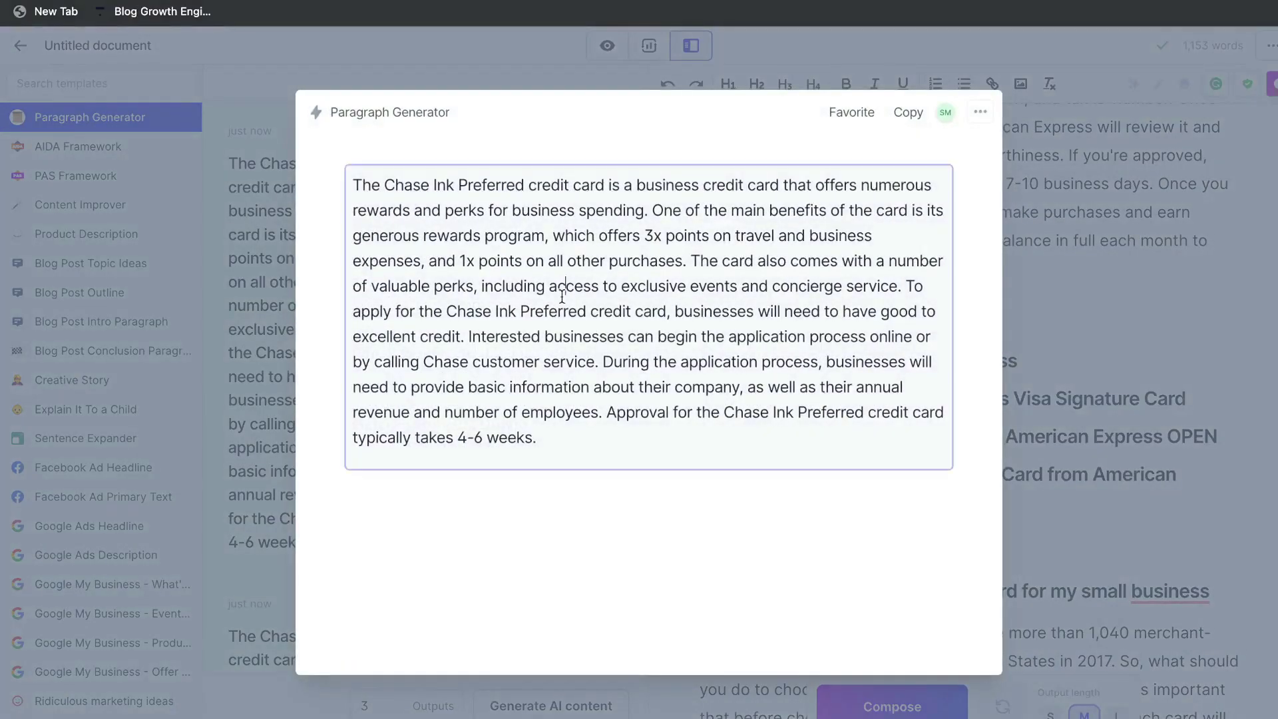
triple_click(562, 296)
key("super+c")
left_click(1136, 404)
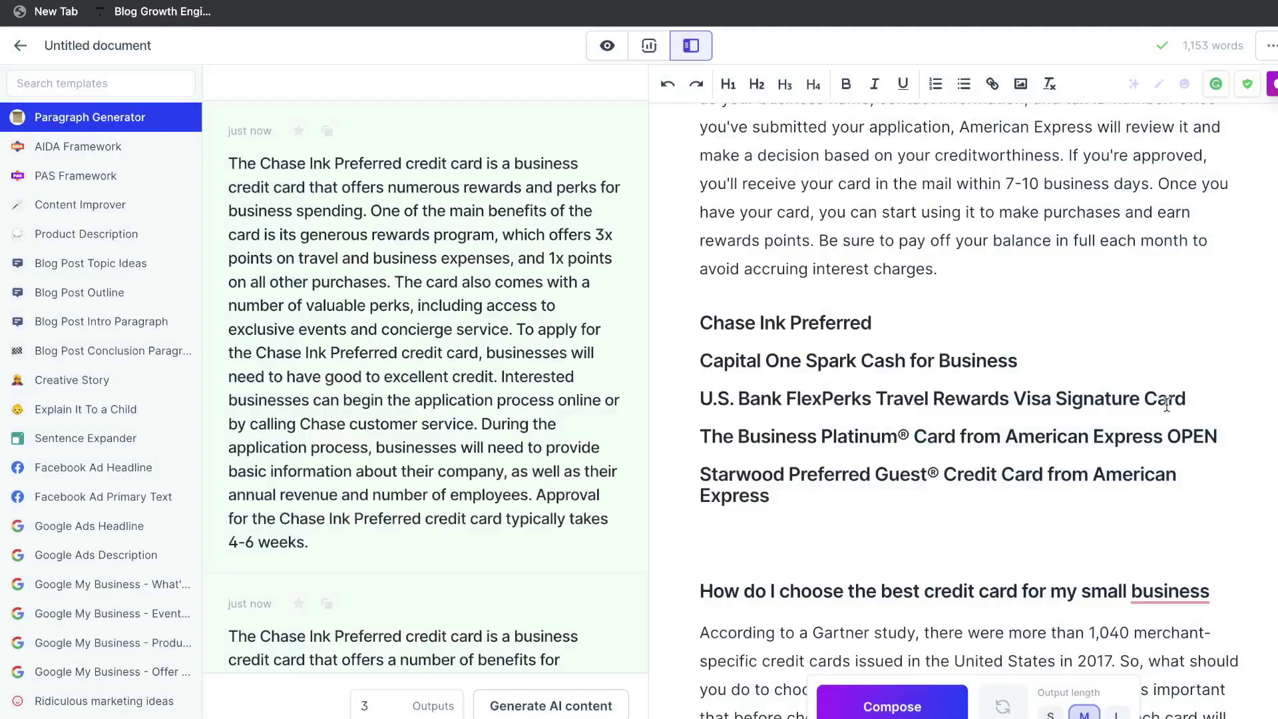
left_click(923, 318)
key("Return")
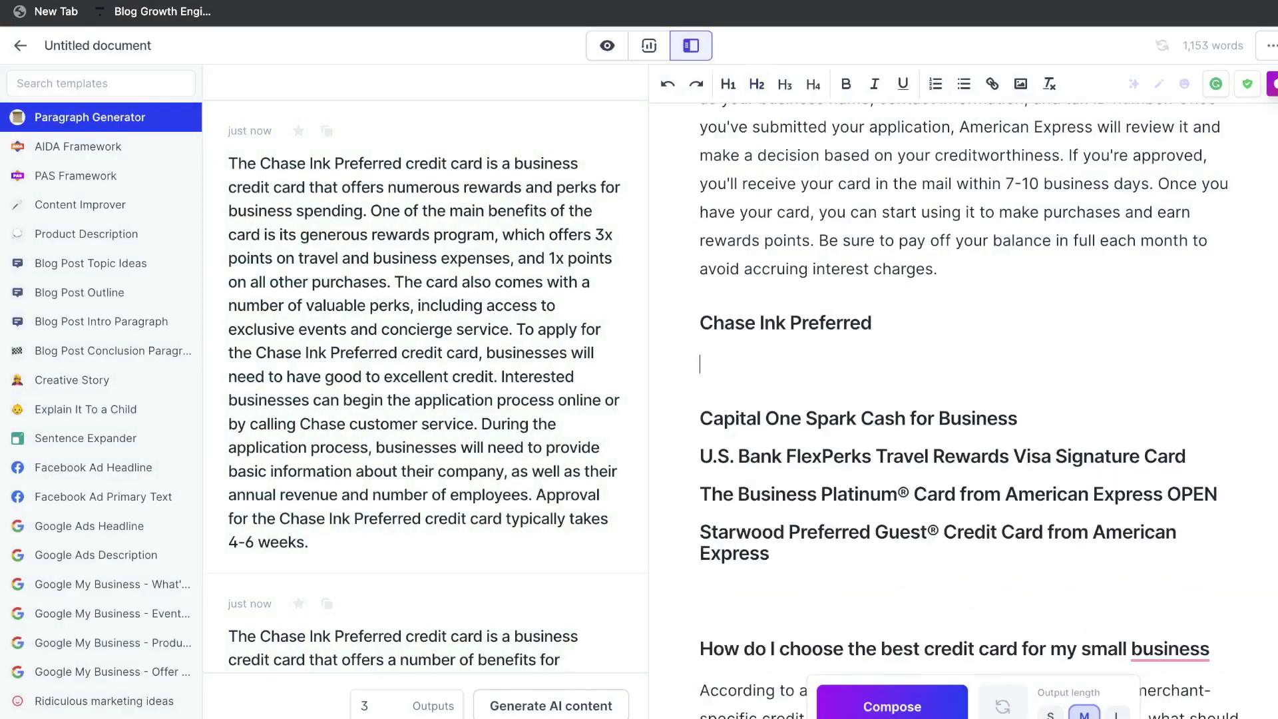
key("super+v")
scroll(896, 348, "down", 4)
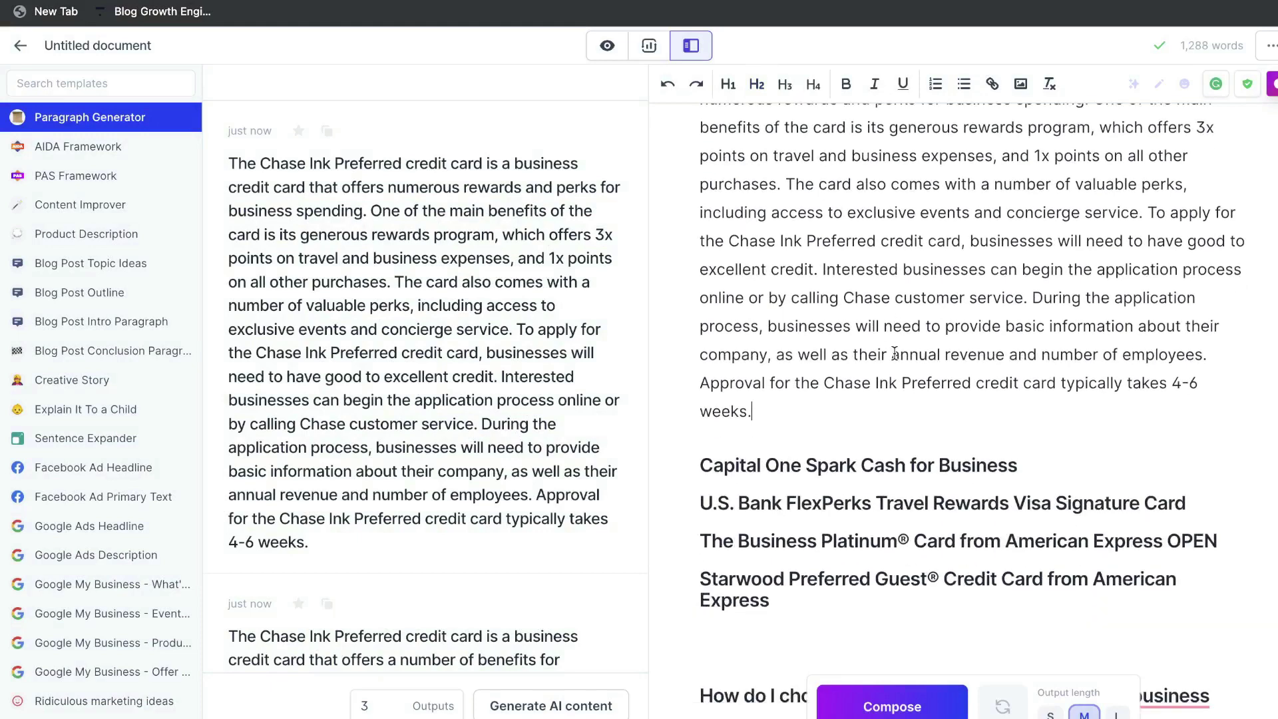
- Generate paragraphs on the topic "what is Capital One Spark Cash for business credit card and how do you apply for it as a business"
triple_click(858, 446)
key("ctrl+c")
scroll(770, 269, "up", 2)
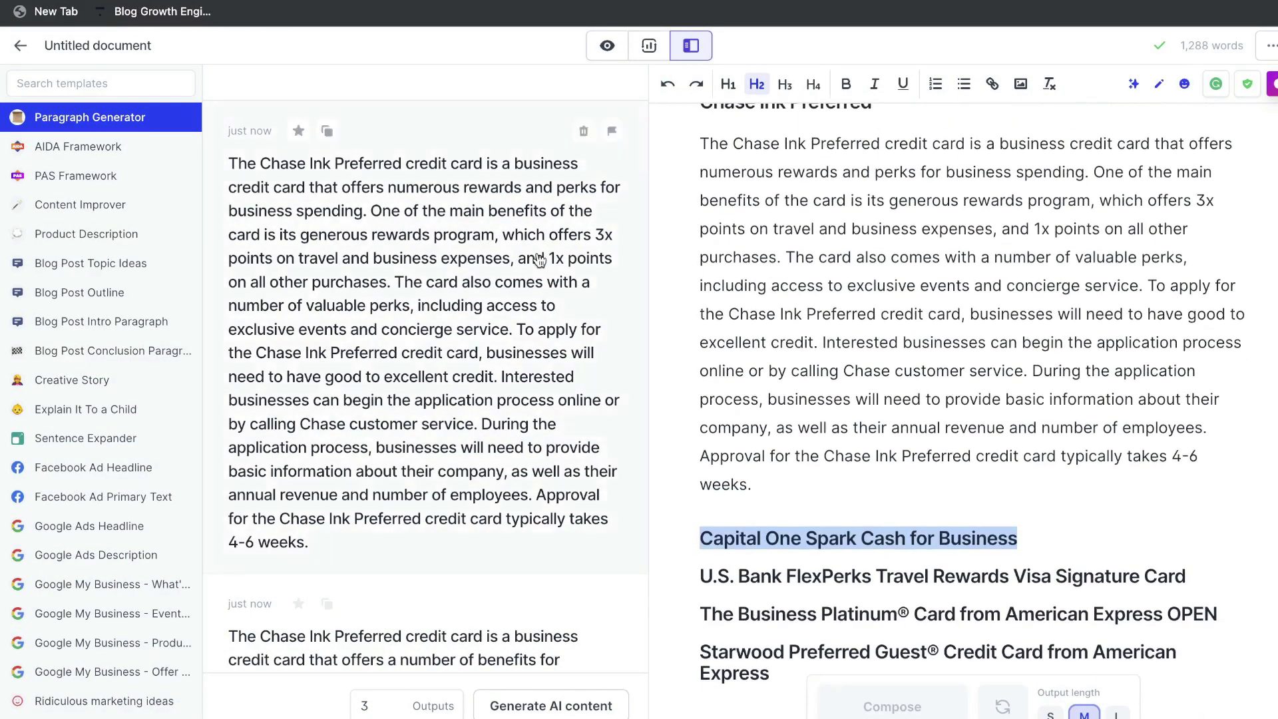
scroll(539, 259, "up", 6)
left_click_drag(398, 214, 305, 214)
key("BackSpace")
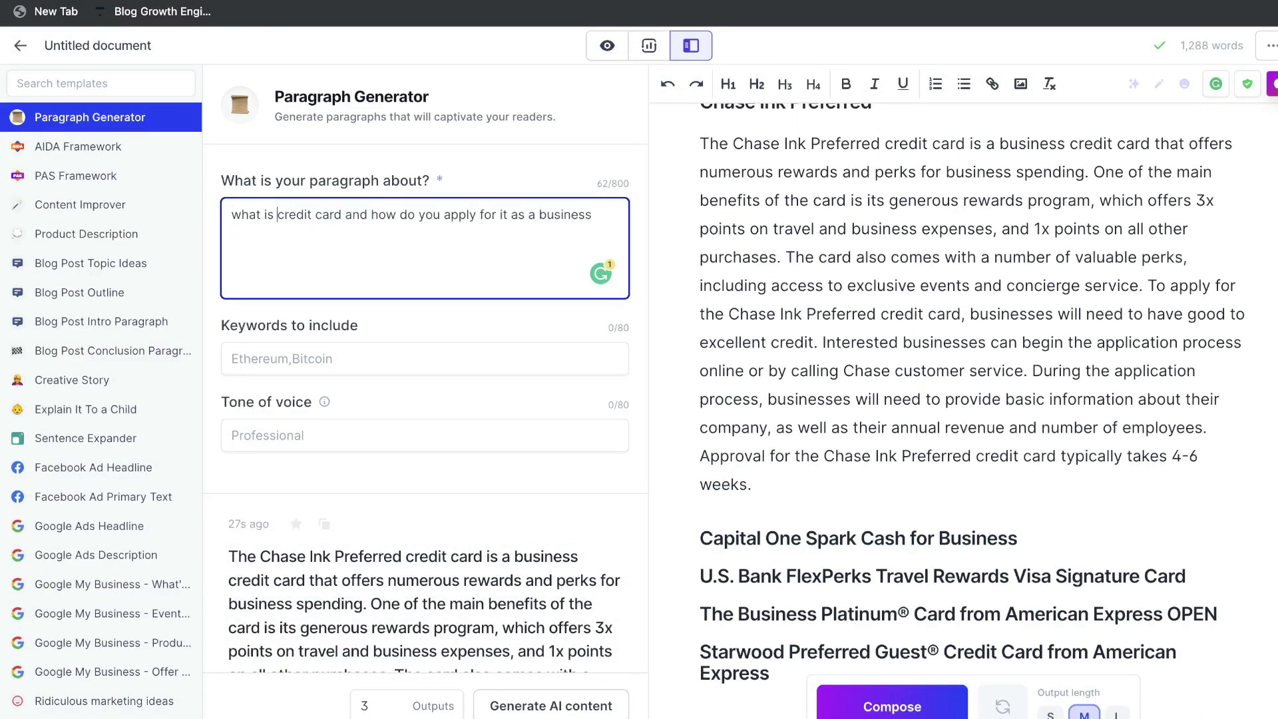
key("ctrl+v")
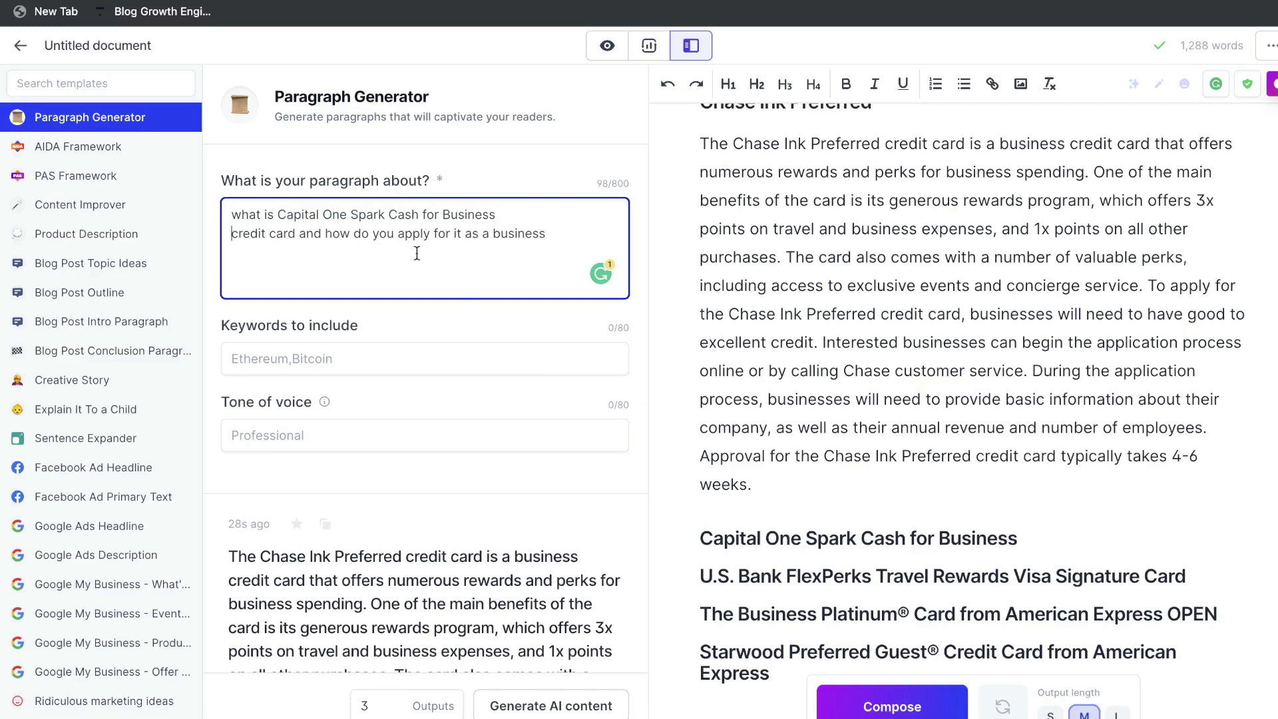
double_click(445, 215)
key("BackSpace")
key("BackSpace")
key("BackSpace")
key("BackSpace")
key("ctrl+Return")
scroll(911, 417, "down", 2)
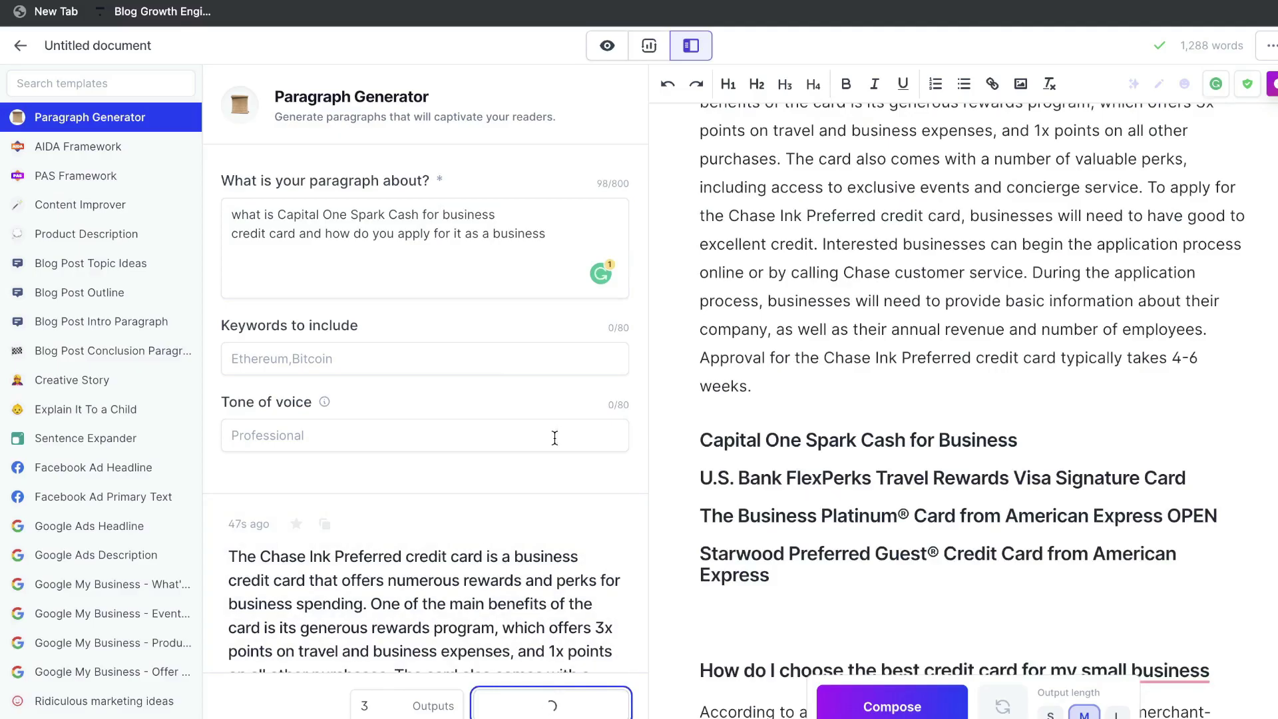
- Copy a generated Capital One Spark Cash paragraph and insert it beneath the Capital One Spark Cash for Business heading
left_click(479, 322)
key("ctrl+a")
key("ctrl+c")
left_click(1048, 430)
left_click(1048, 429)
key("Return")
key("ctrl+v")
scroll(1012, 423, "down", 5)
- Replace the card name in the topic with U.S. Bank FlexPerks Travel Rewards Visa Signature Card and generate paragraphs
triple_click(969, 419)
key("ctrl+c")
scroll(380, 217, "up", 10)
left_click_drag(493, 215, 279, 214)
key("BackSpace")
key("ctrl+v")
key("ctrl+Return")
scroll(874, 504, "down", 2)
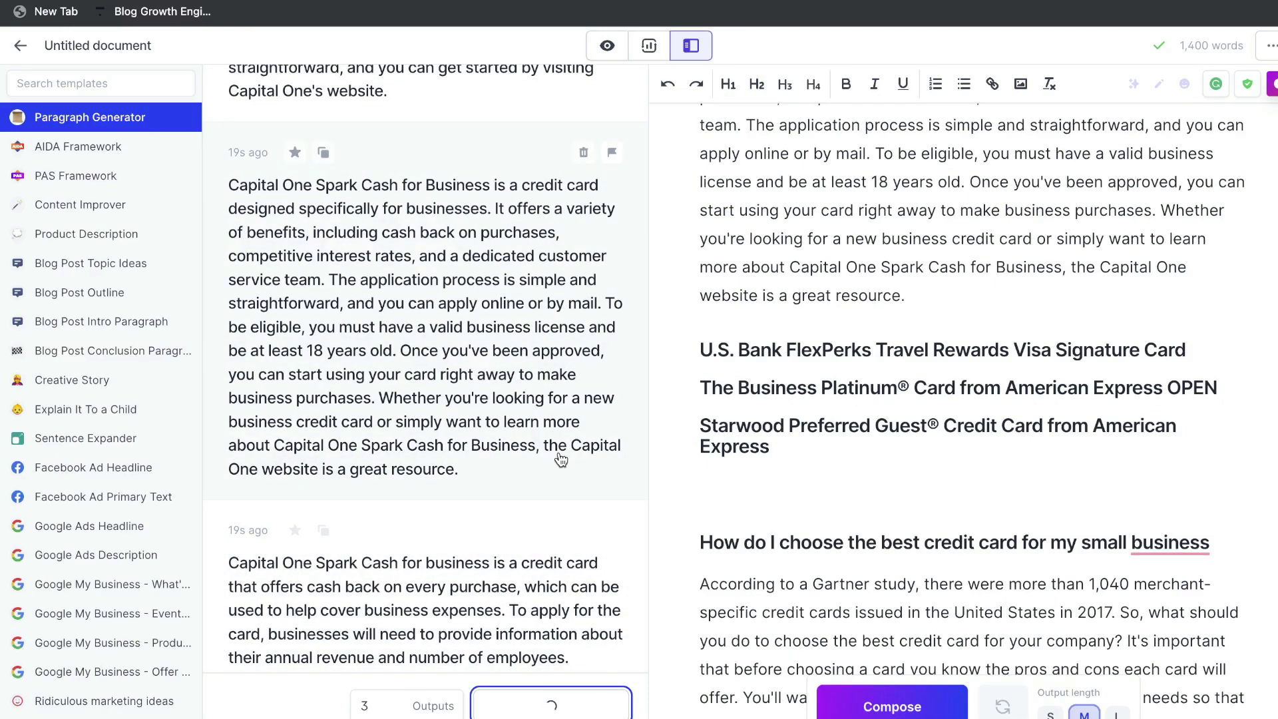
- Copy the full generated U.S. Bank FlexPerks paragraph and insert it beneath its heading in the article
scroll(561, 459, "down", 5)
left_click(583, 329)
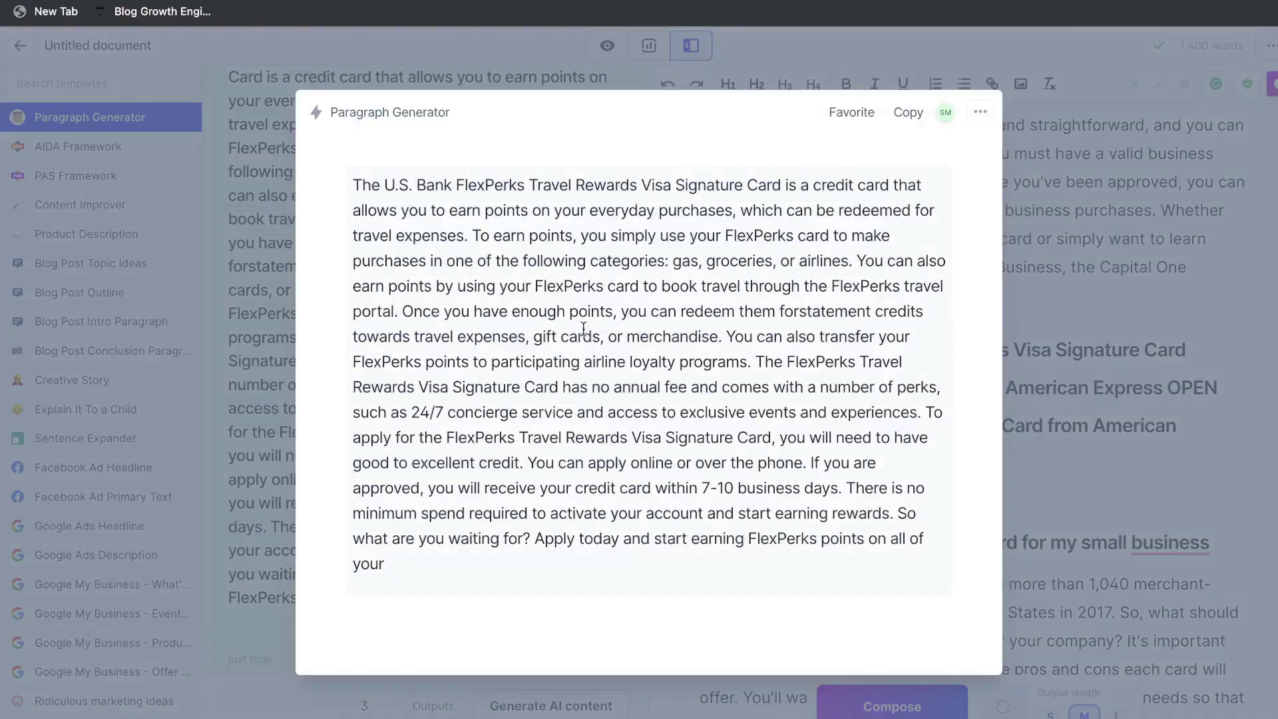
left_click_drag(402, 564, 368, 213)
left_click(372, 239)
left_click_drag(404, 571, 324, 173)
key("ctrl+c")
left_click(262, 252)
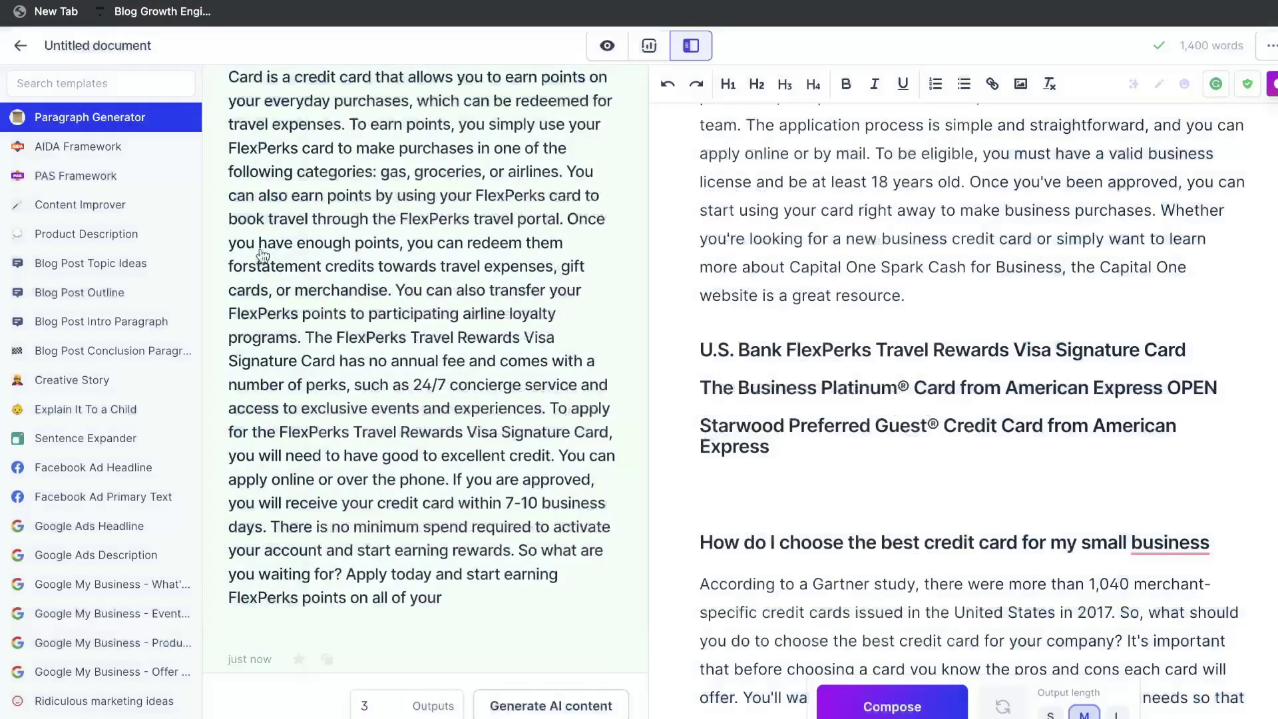
left_click(1189, 348)
key("Return")
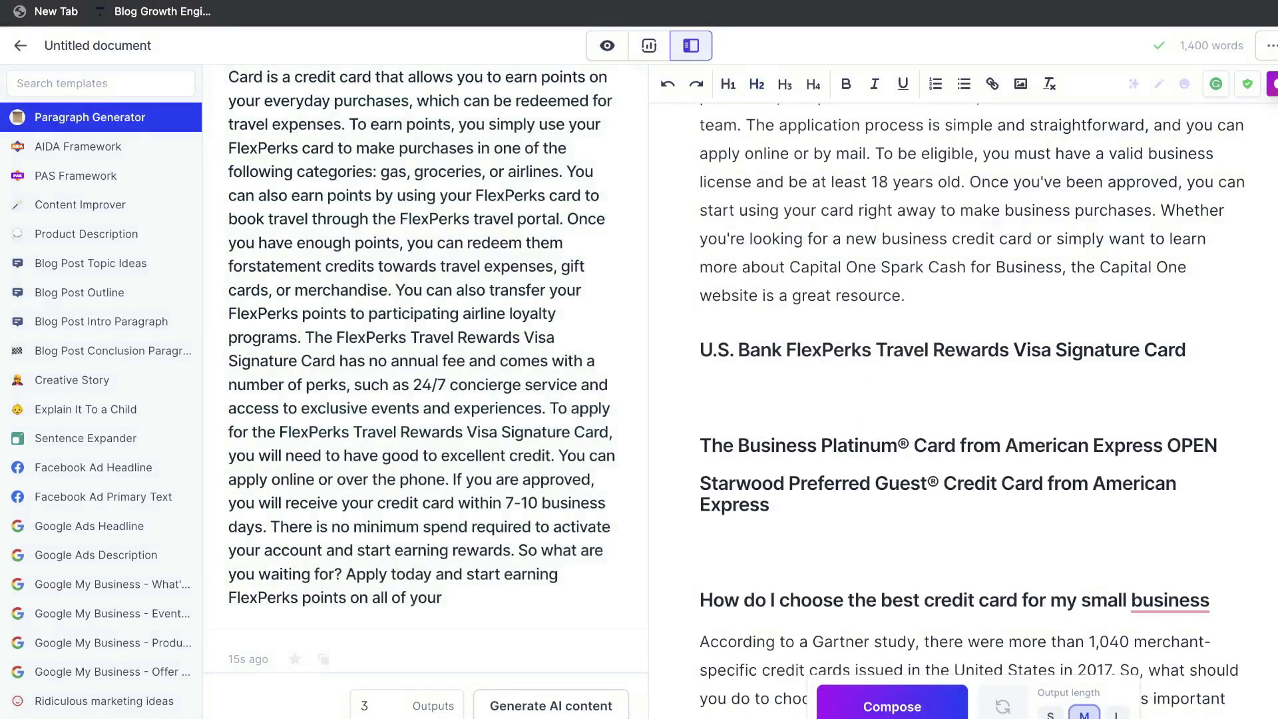
key("ctrl+v")
scroll(1142, 406, "down", 2)
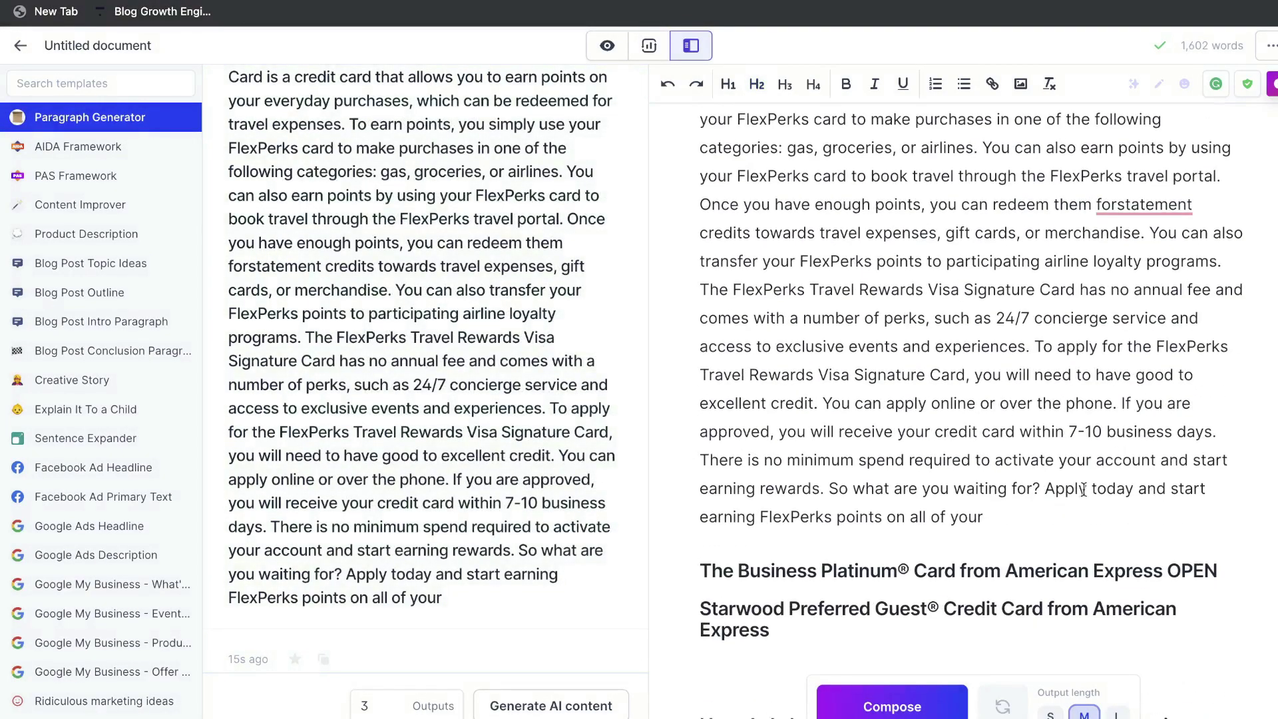
- Have the AI complete the cut-off last sentence of the U.S. Bank FlexPerks paragraph and compose more text after it
left_click_drag(996, 522, 1044, 489)
left_click(1009, 515)
key("super+j")
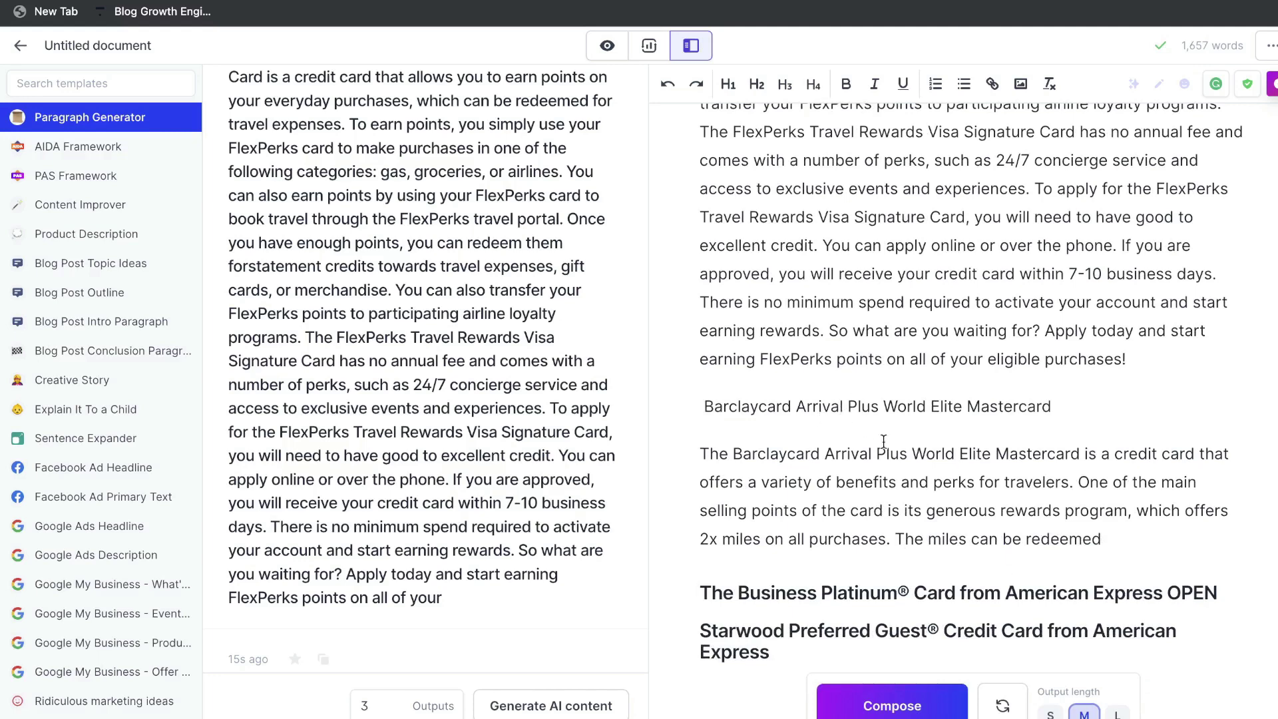
left_click(890, 704)
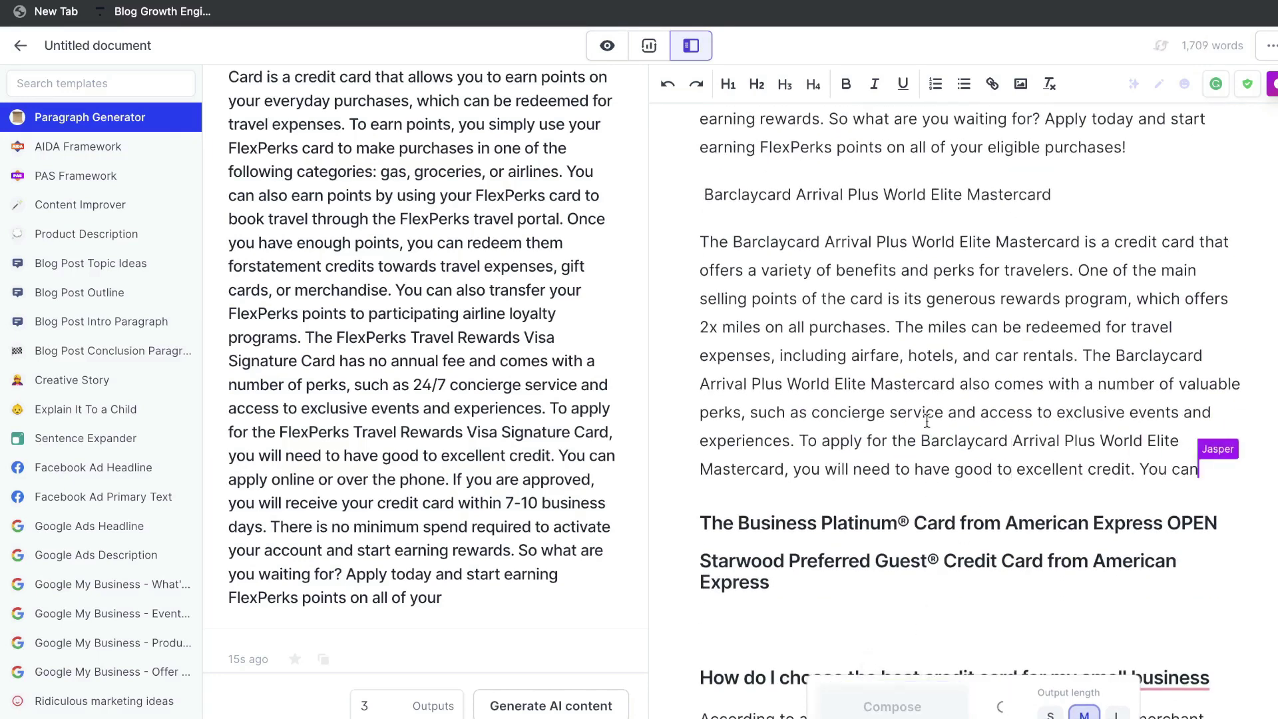
scroll(927, 421, "up", 20)
scroll(927, 420, "down", 20)
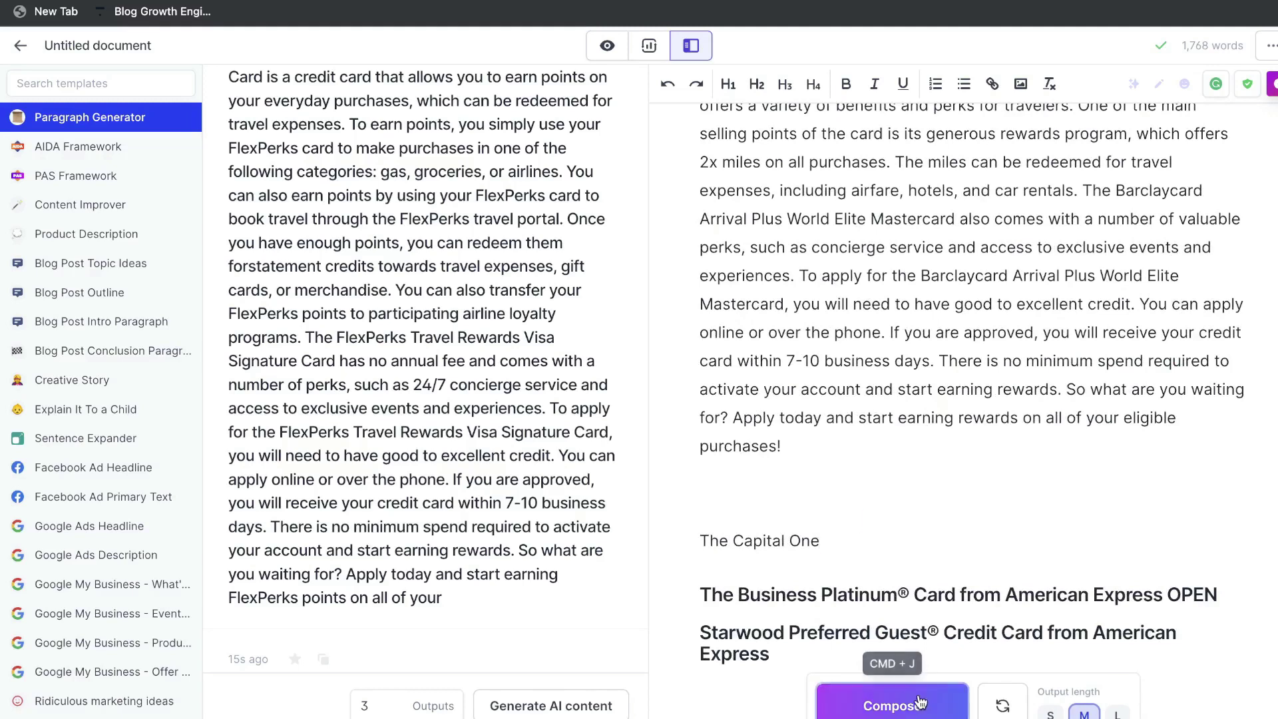
- Compose more text after the Barclaycard paragraph and delete the generated Capital One Spark Cash for Business passage
left_click(892, 705)
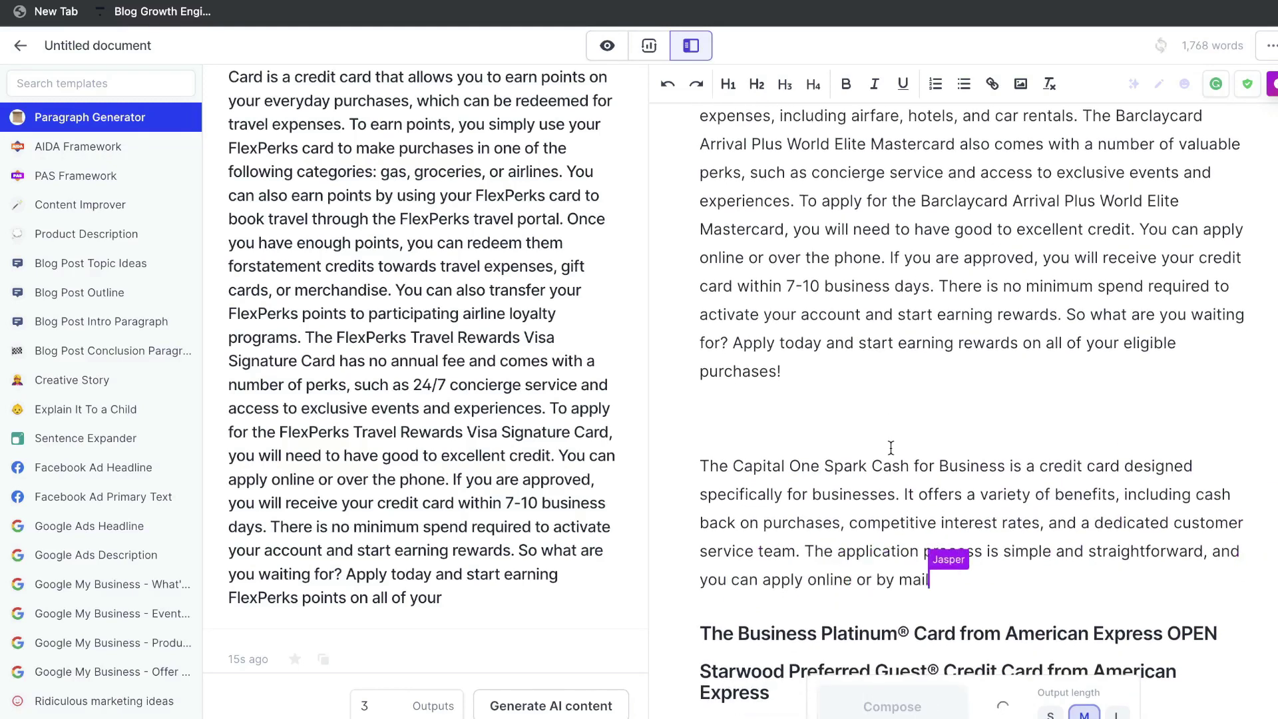
left_click_drag(982, 556, 667, 403)
key("BackSpace")
- Replace the card name in the topic with The Business Platinum® Card from American Express OPEN and generate paragraphs
scroll(840, 382, "up", 5)
triple_click(798, 340)
key("super+c")
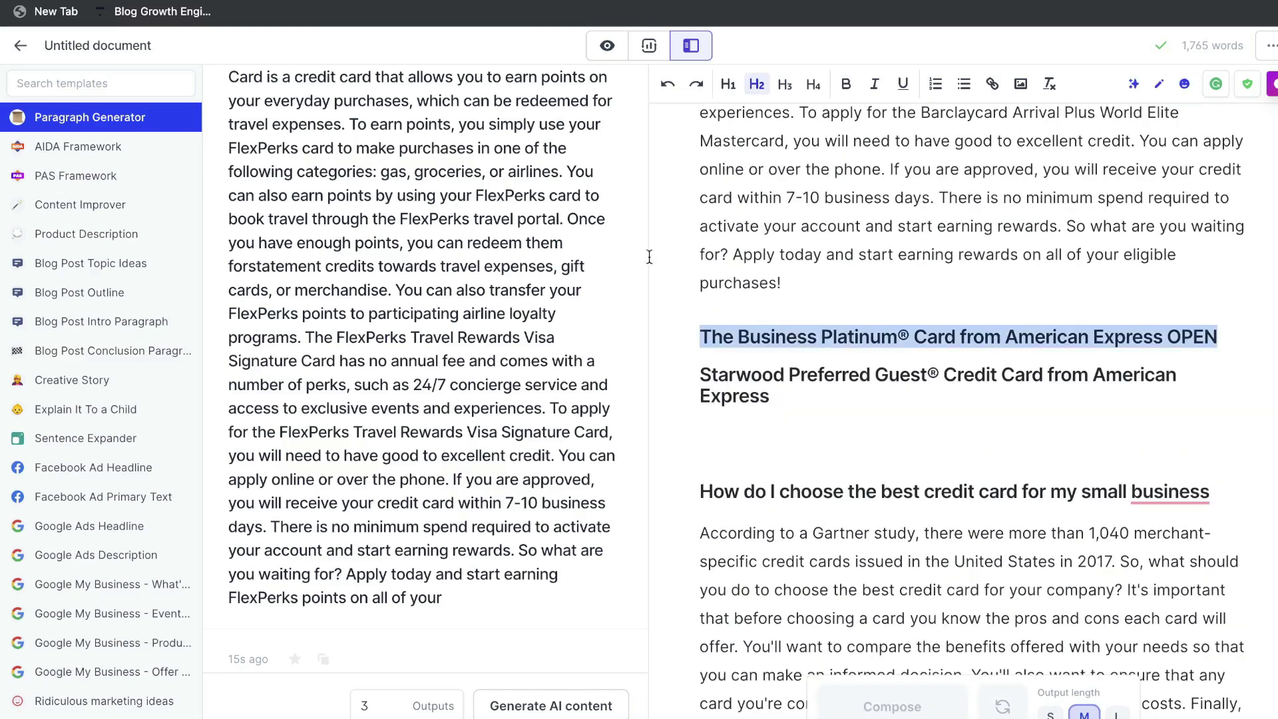
scroll(528, 232, "up", 10)
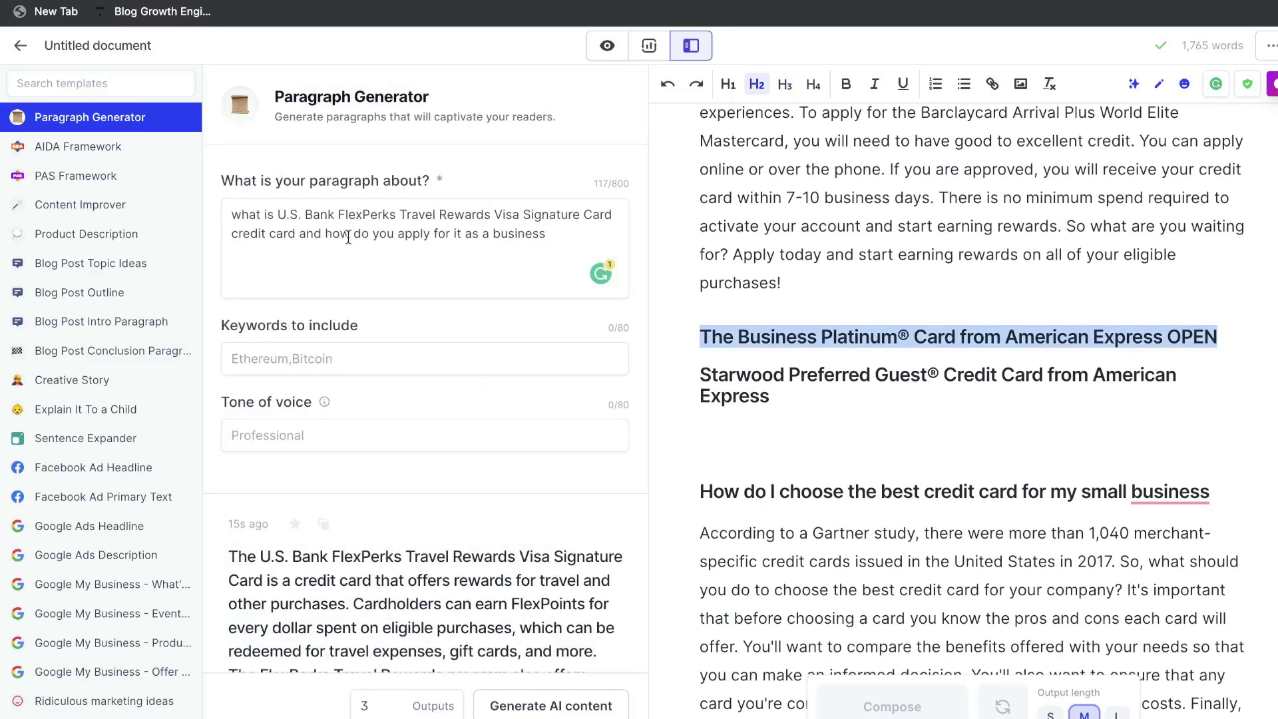
left_click_drag(299, 233, 276, 214)
key("super+v")
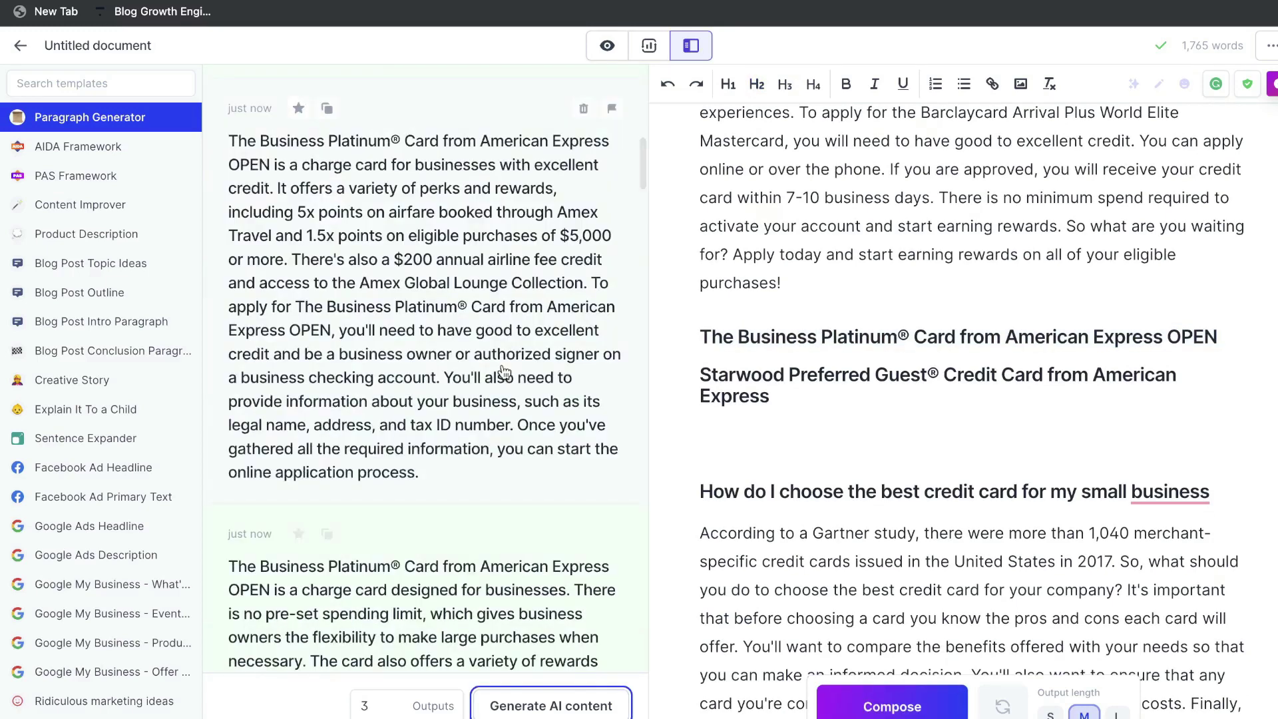
- Copy the generated Business Platinum® Card paragraph about perks and applying, and insert it beneath its heading in the article
scroll(502, 368, "up", 2)
left_click(502, 370)
left_click(484, 194)
scroll(1018, 406, "down", 1)
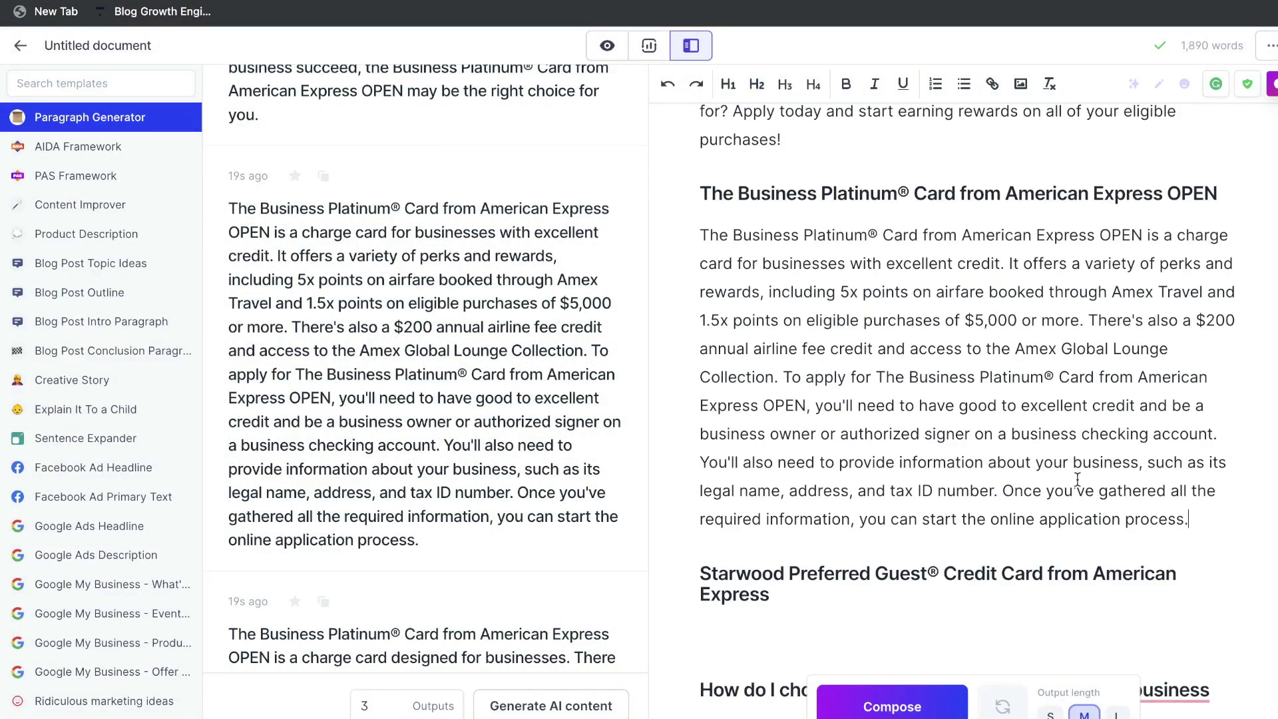
- Compose text after the Business Platinum® Card paragraph and format the "Chase Sapphire Reserve®" line as a level 2 heading
left_click(892, 706)
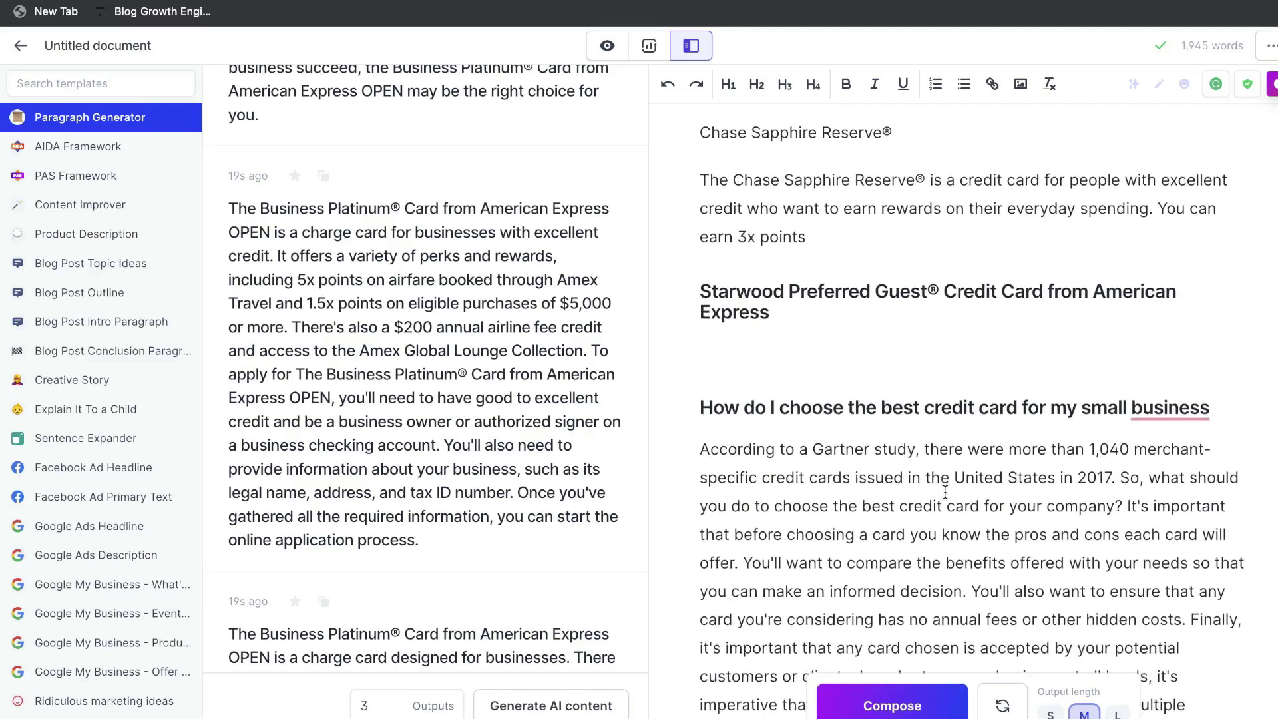
triple_click(761, 273)
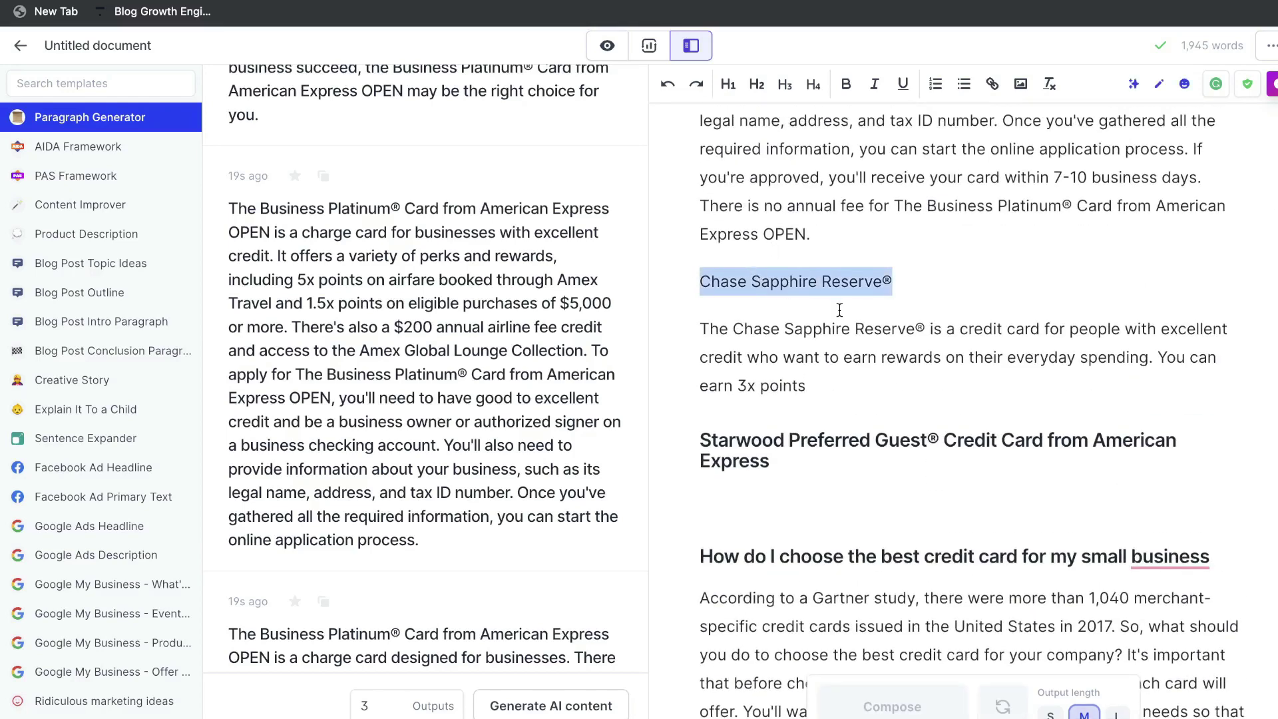
left_click(757, 84)
- Have the AI continue the cut-off Chase Sapphire Reserve® paragraph through its annual fee sentence and on to another card
left_click(811, 393)
left_click(890, 704)
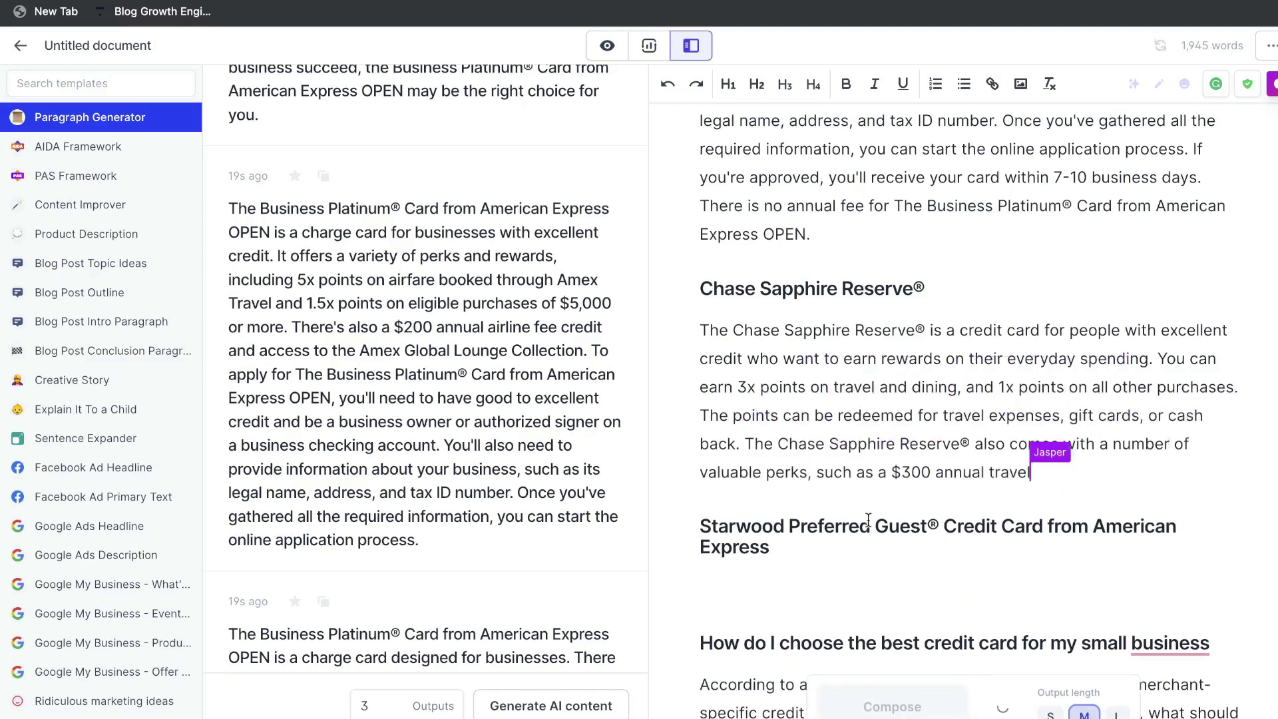
scroll(883, 434, "down", 2)
left_click(889, 695)
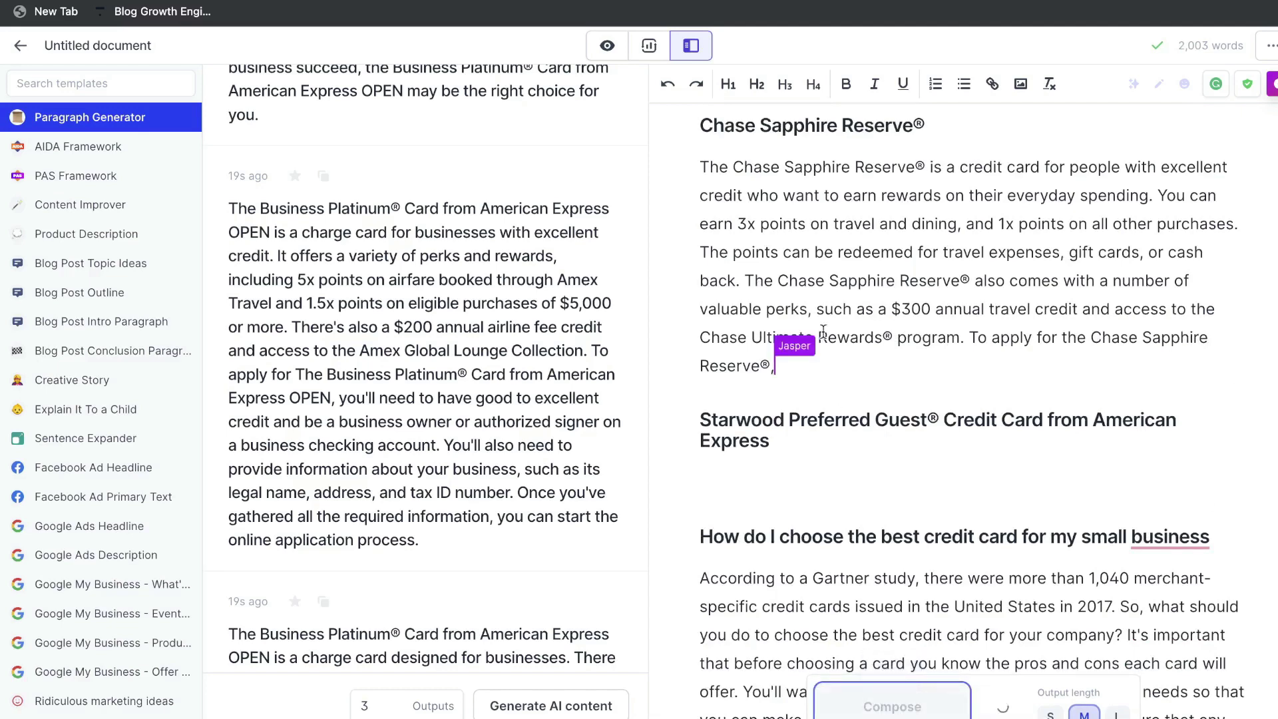
scroll(824, 330, "down", 1)
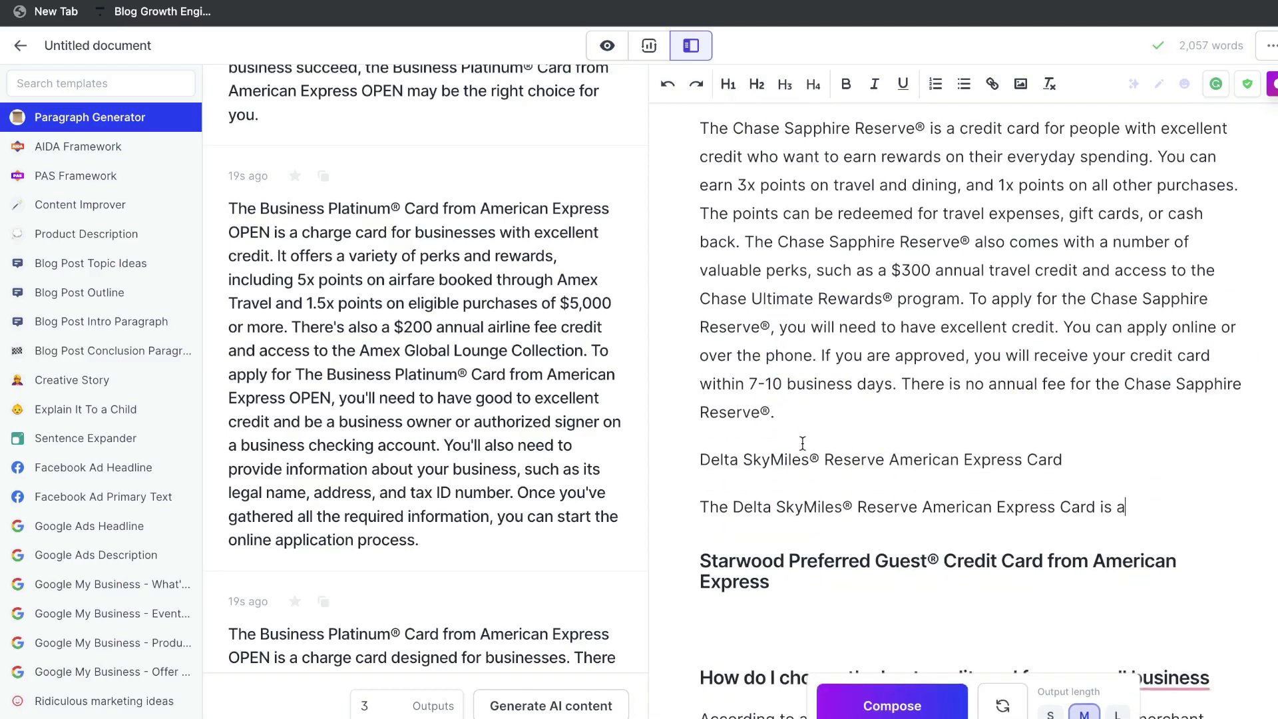
- Format "Delta SkyMiles® Reserve American Express Card" as a level 2 heading and have the AI complete the paragraph beneath it
triple_click(797, 458)
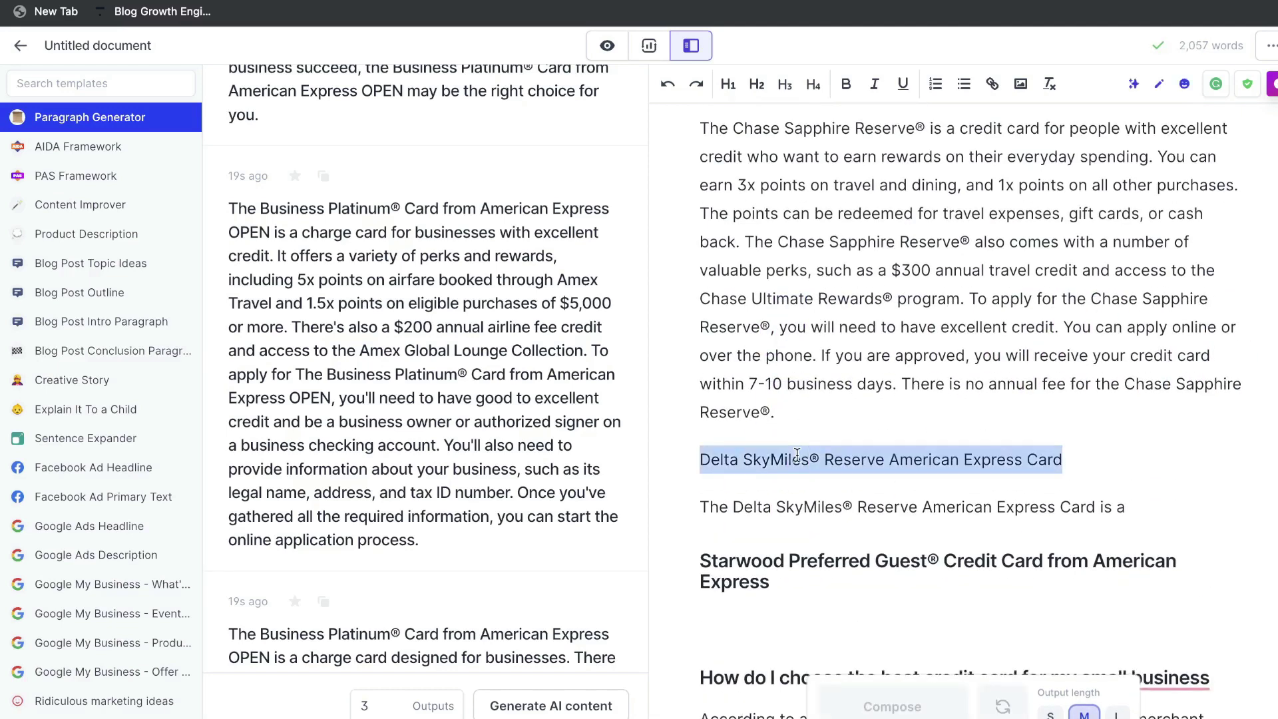
left_click(757, 84)
left_click(1162, 509)
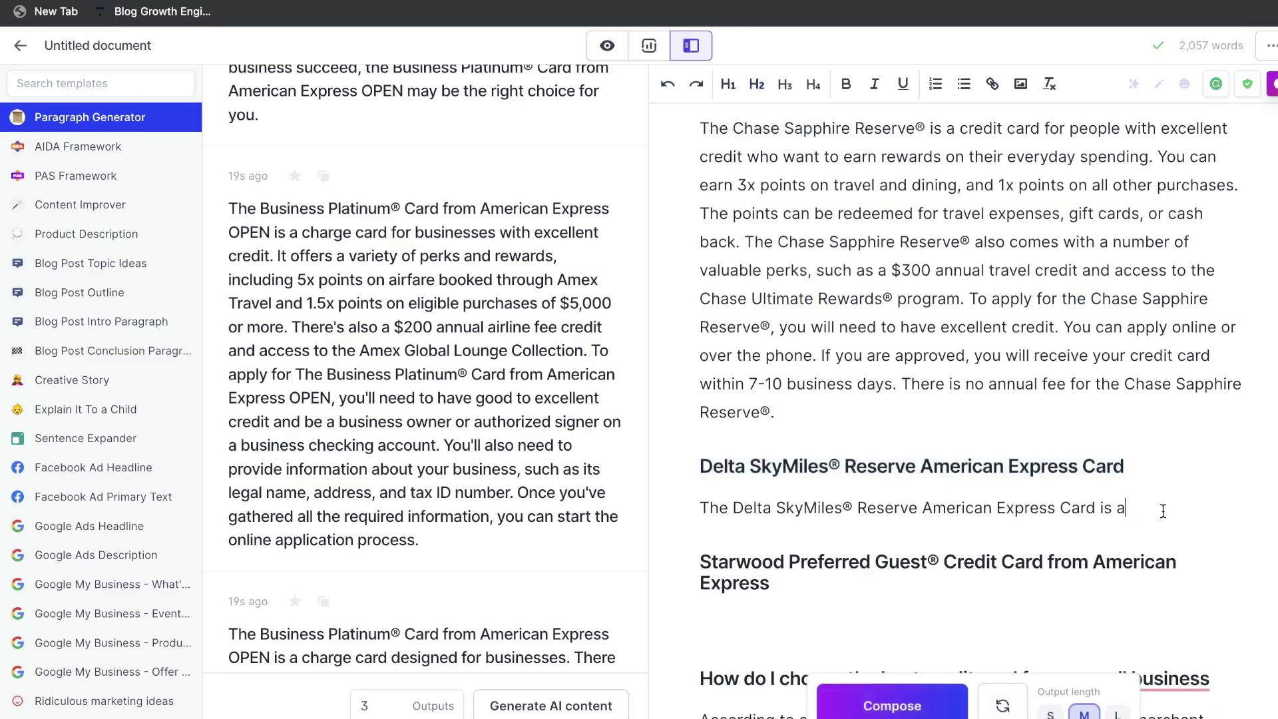
left_click(911, 705)
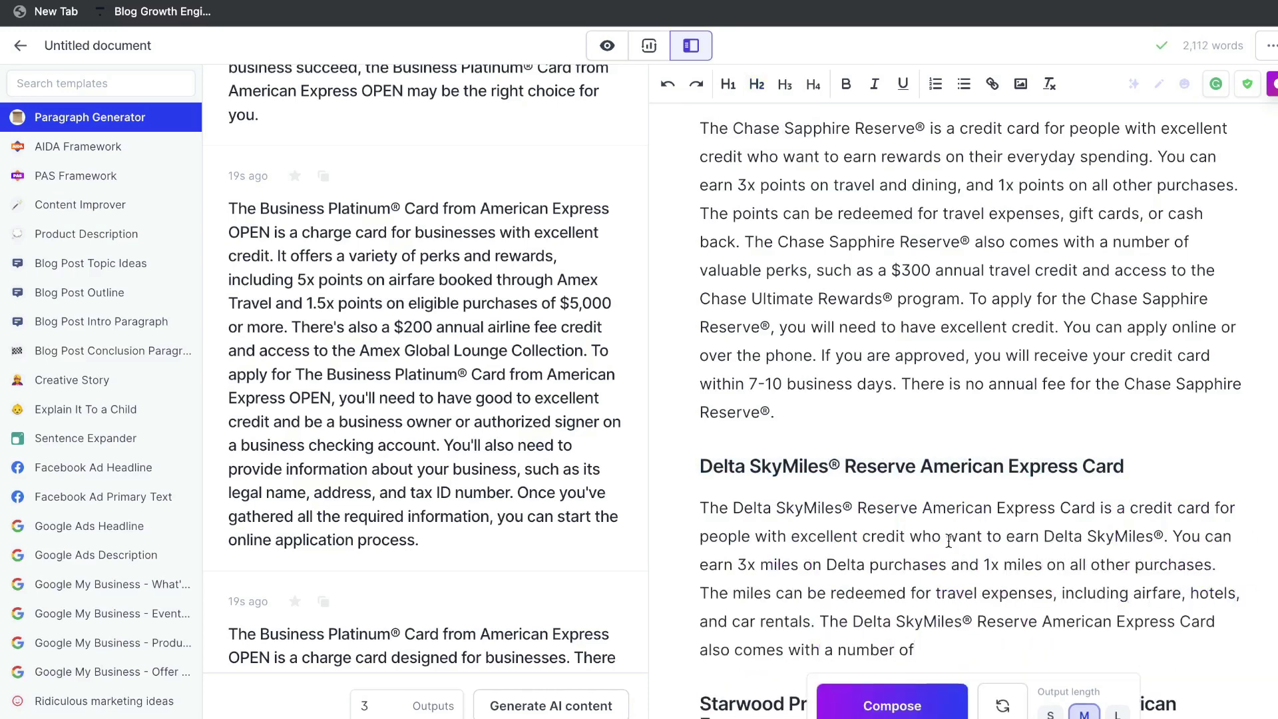
scroll(948, 541, "down", 1)
left_click(892, 704)
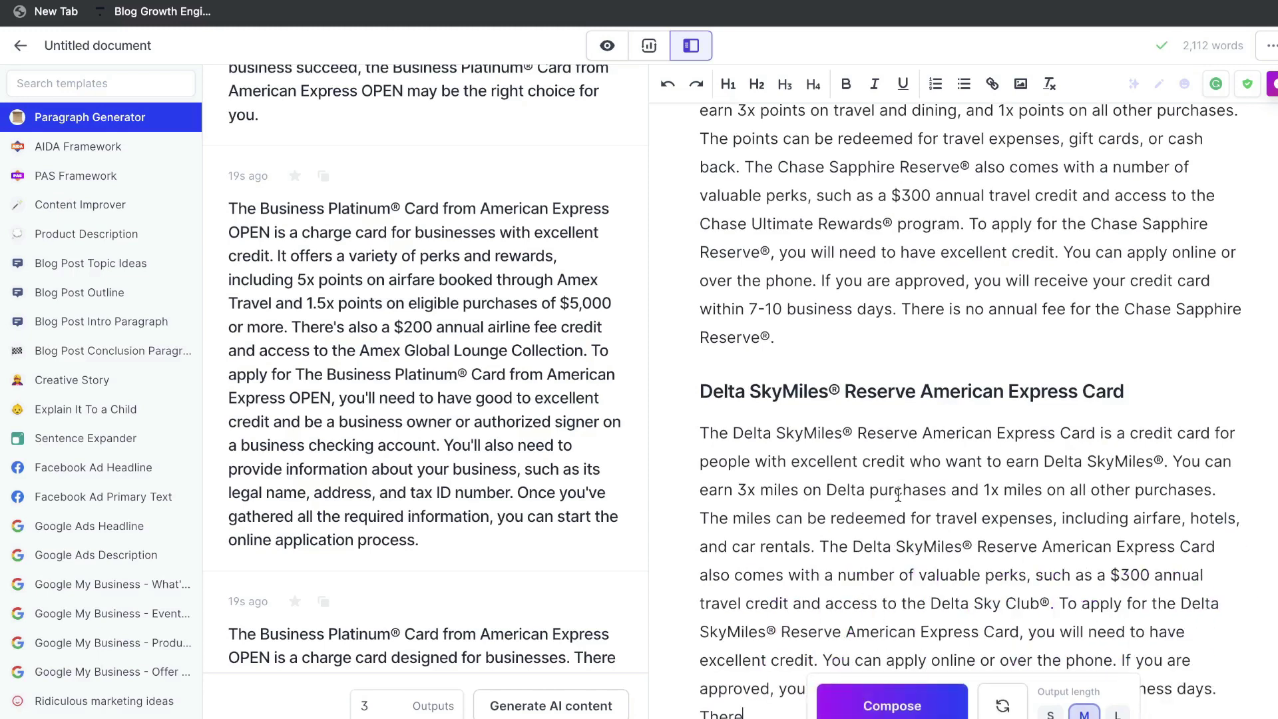
scroll(900, 493, "down", 3)
left_click(884, 695)
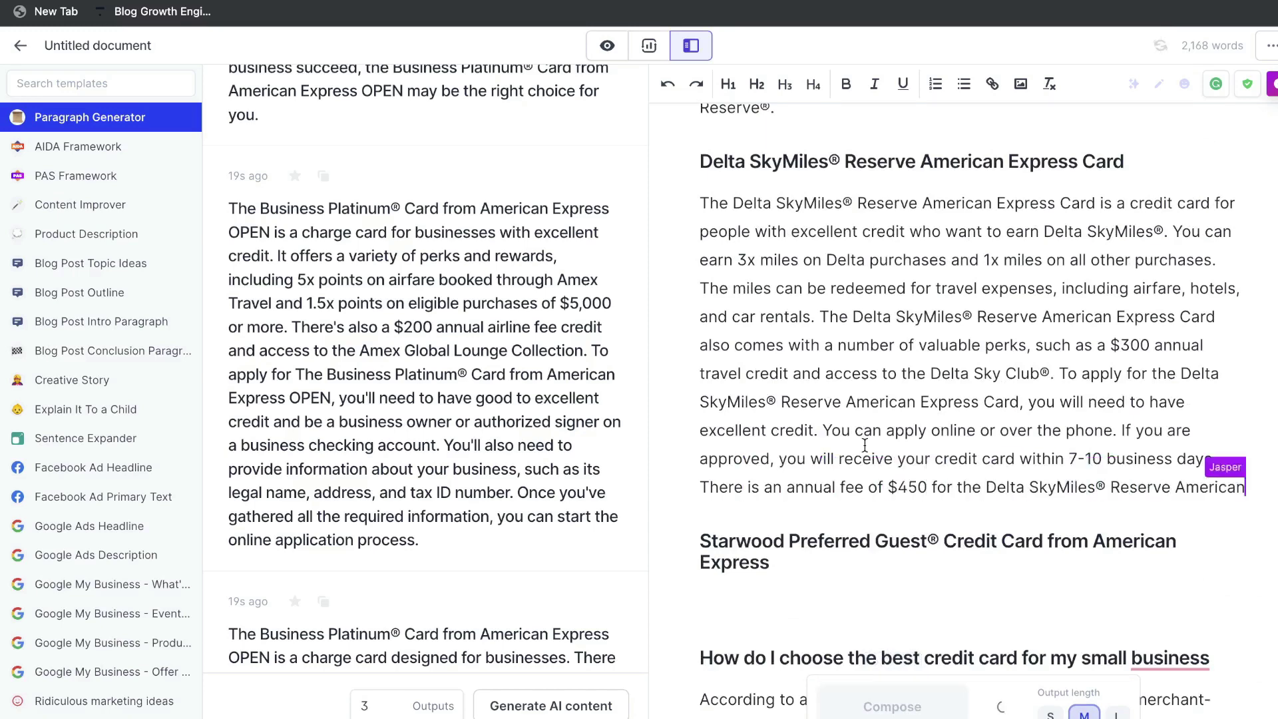
- Delete the surplus generated text between the Delta SkyMiles® paragraph and the Starwood Preferred Guest® heading
left_click_drag(1153, 552, 702, 443)
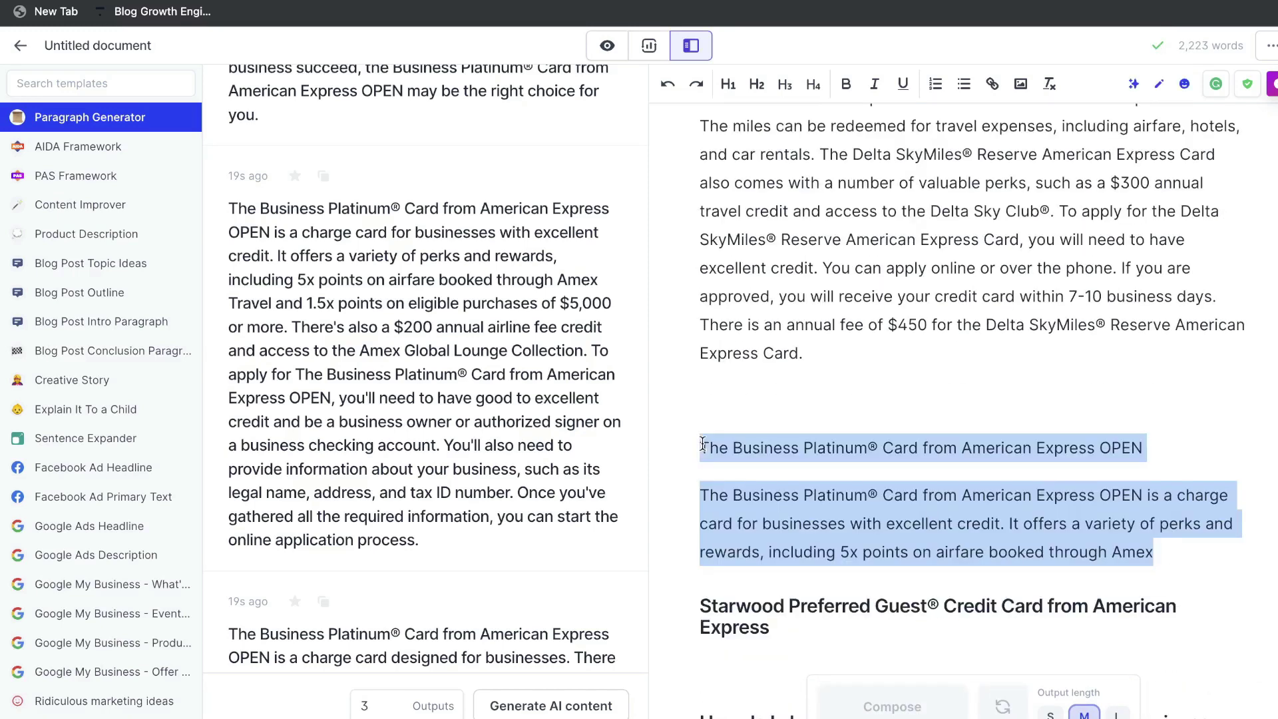
key("BackSpace")
key("BackSpace")
key("BackSpace")
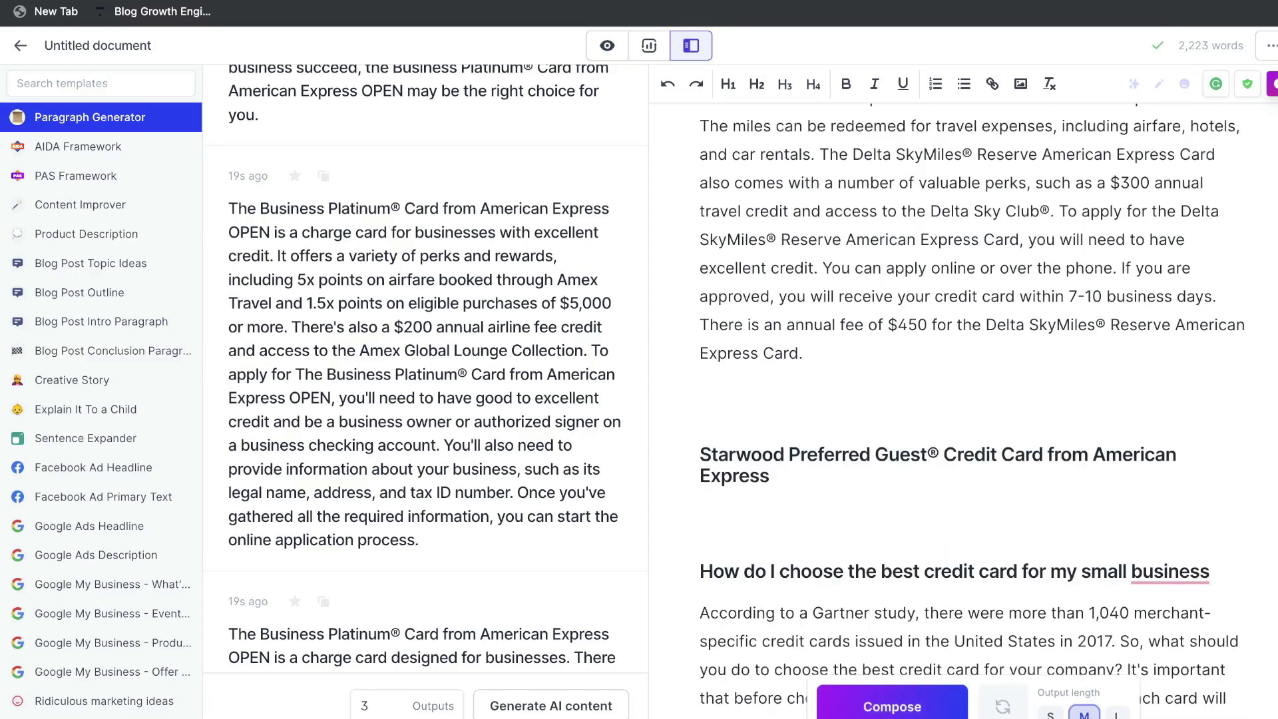
- Generate paragraphs on the topic "what is the Starwood Preferred Guest® Credit Card from American Express and how do you apply for it"
scroll(870, 270, "up", 2)
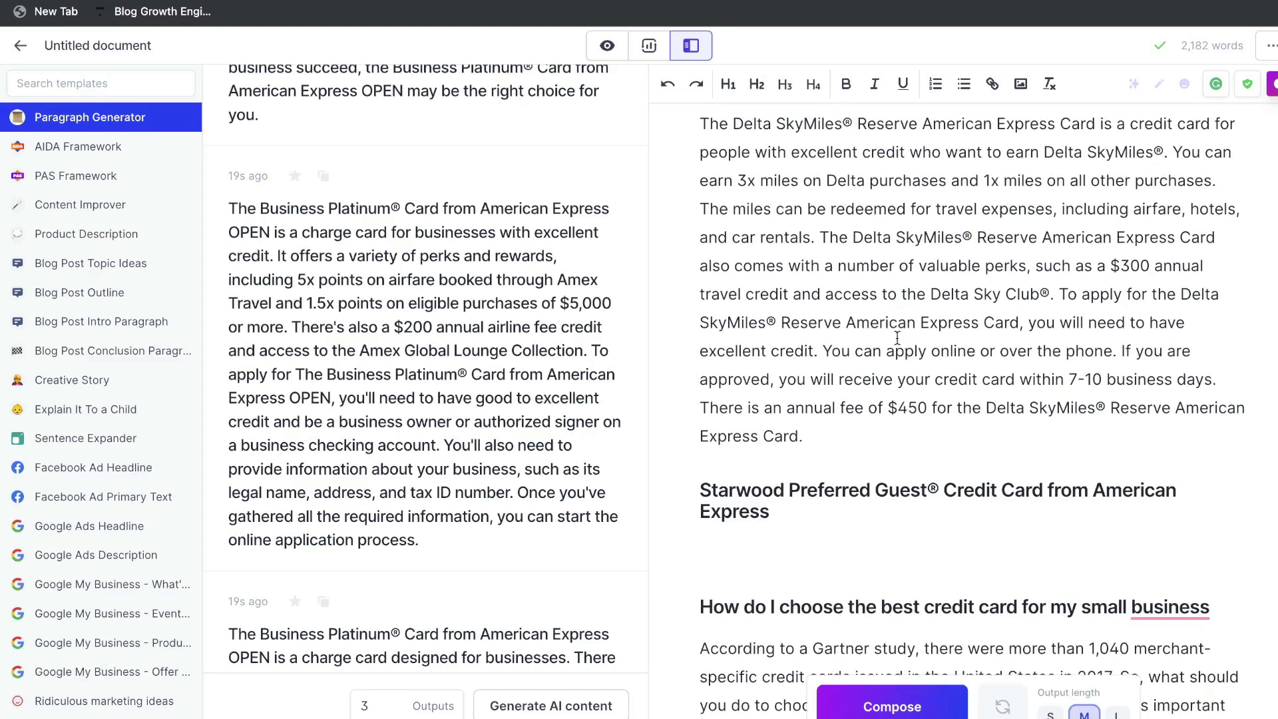
triple_click(790, 490)
key("super+c")
scroll(468, 333, "up", 10)
triple_click(426, 226)
key("super+v")
left_click(770, 511)
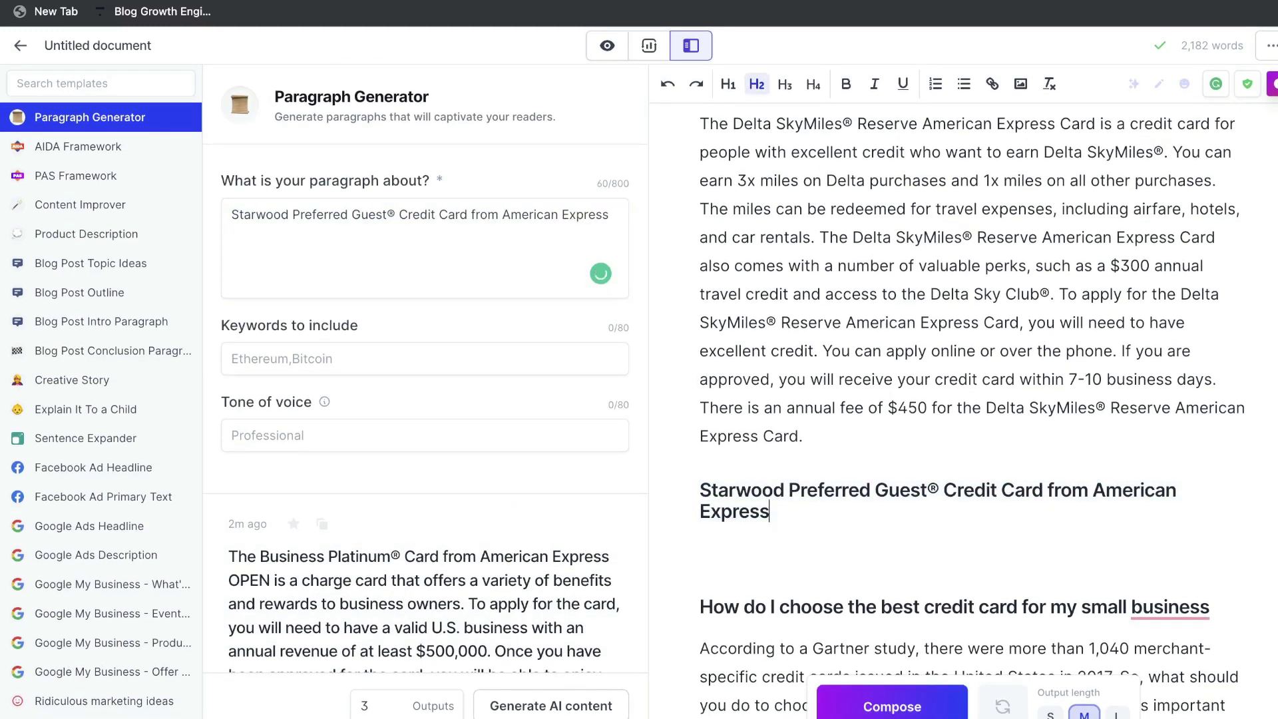
left_click(233, 214)
type("what is the")
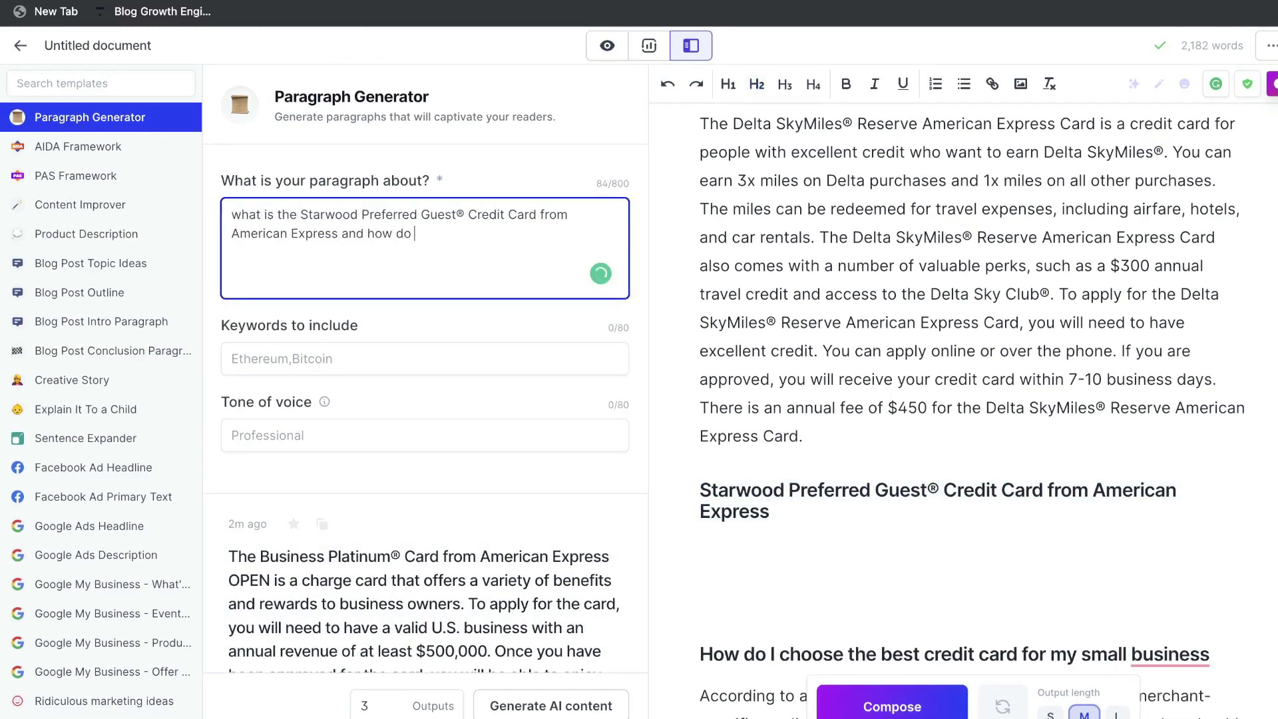
left_click(550, 705)
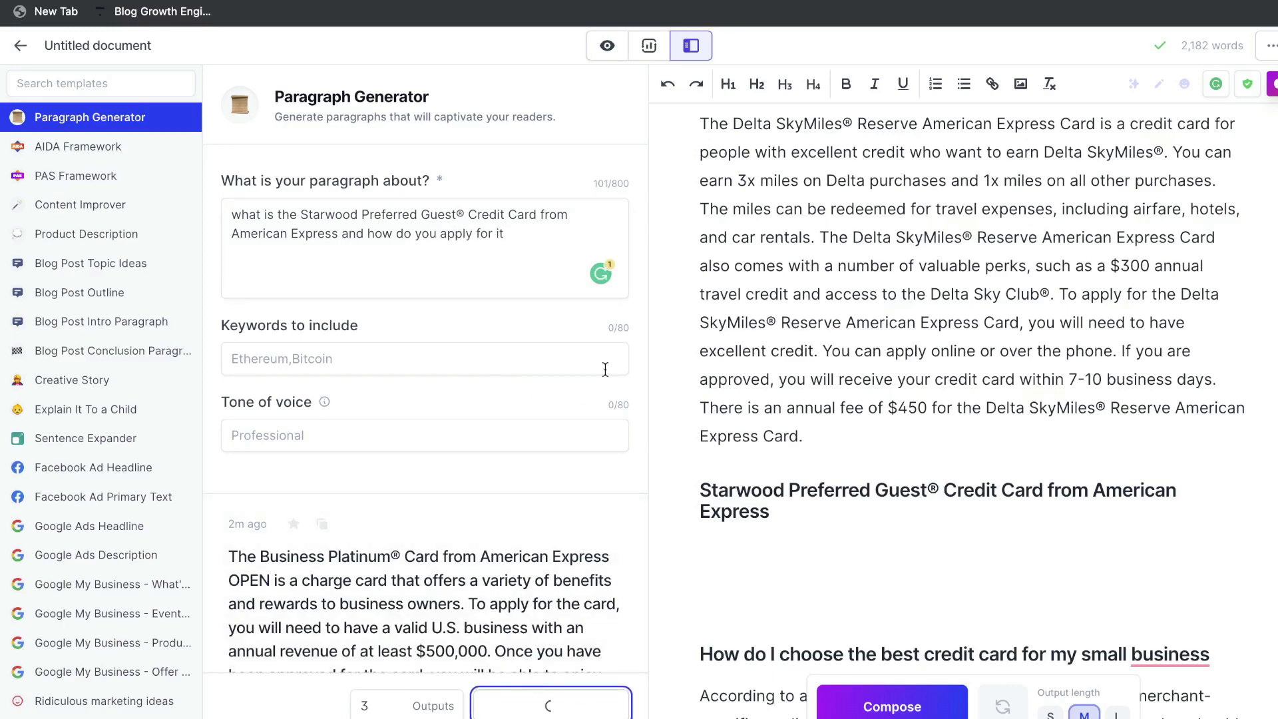
- Copy the generated Starwood Preferred Guest® paragraph about earning Starpoints® and insert it beneath its heading in the article
scroll(465, 477, "down", 15)
triple_click(481, 256)
key("Escape")
key("ctrl+v")
scroll(918, 479, "down", 5)
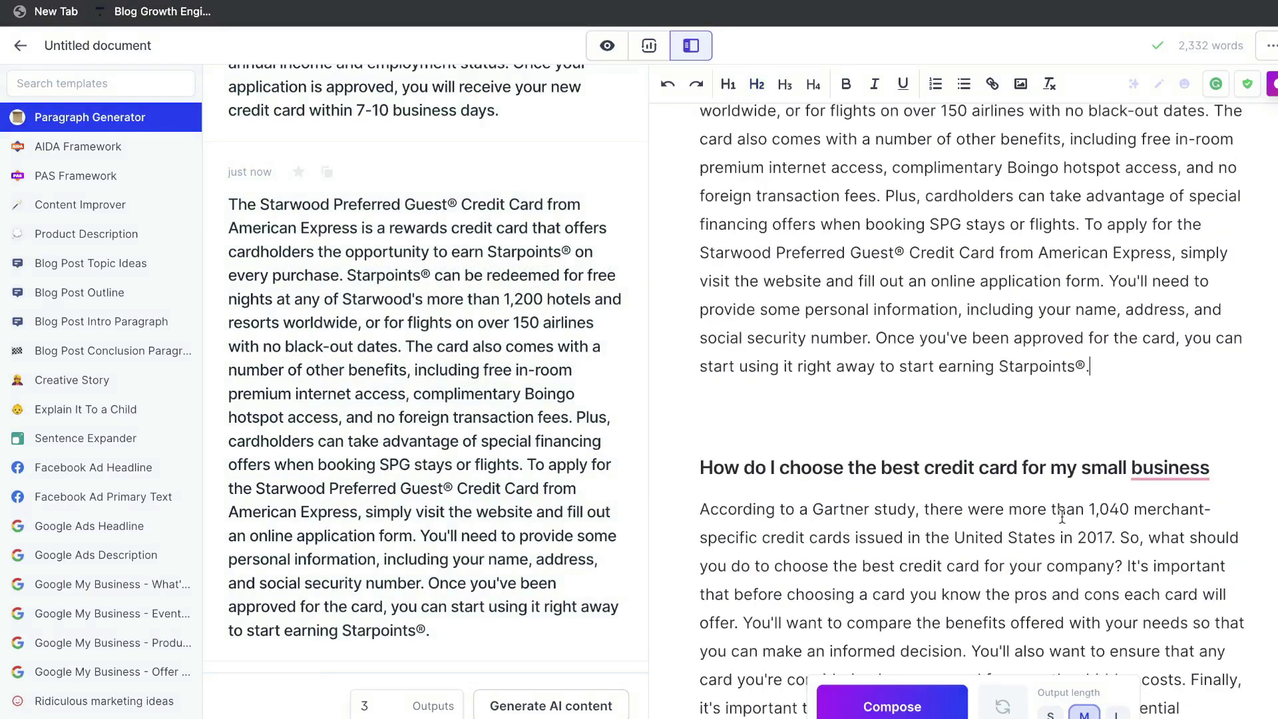
- Compose text after the Starwood paragraph and format "The Platinum Card® from American Express" as a level 2 heading
left_click(928, 693)
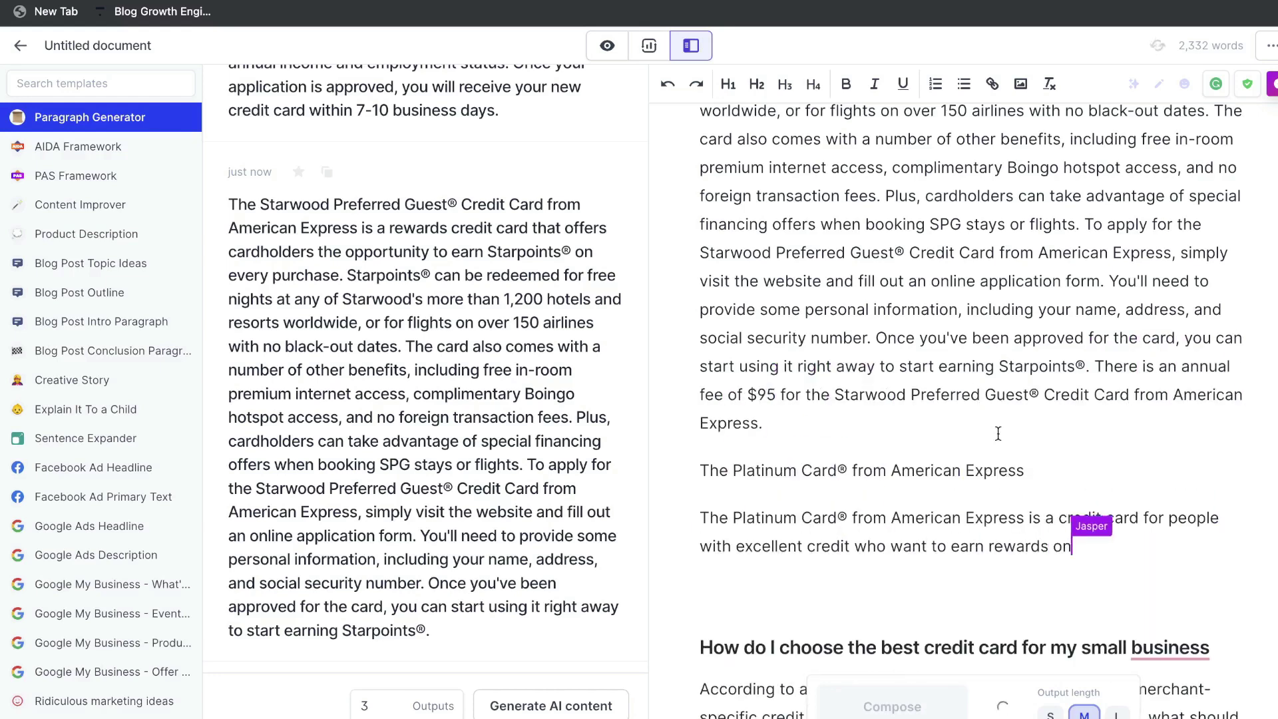
scroll(825, 480, "down", 1)
triple_click(805, 403)
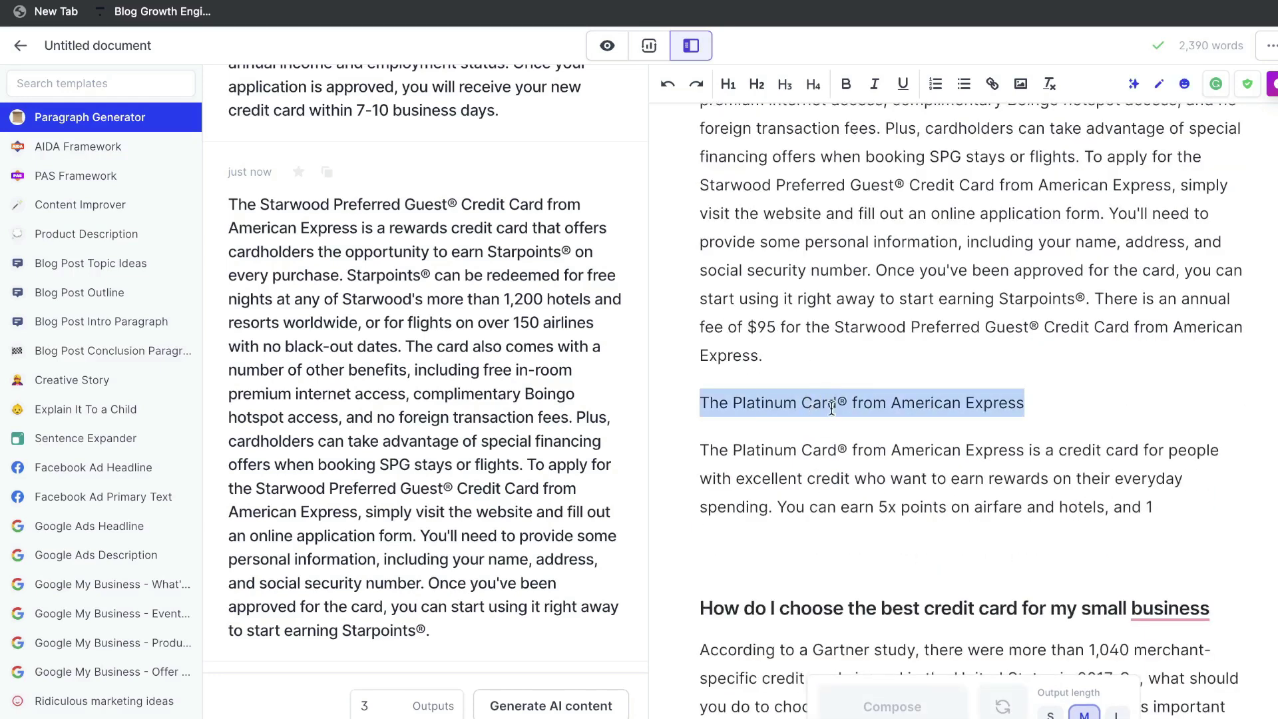
left_click(757, 84)
- Have the AI complete the Platinum Card® paragraph and format the "Citi Prestige® Card" line as a level 2 heading
left_click(1153, 507)
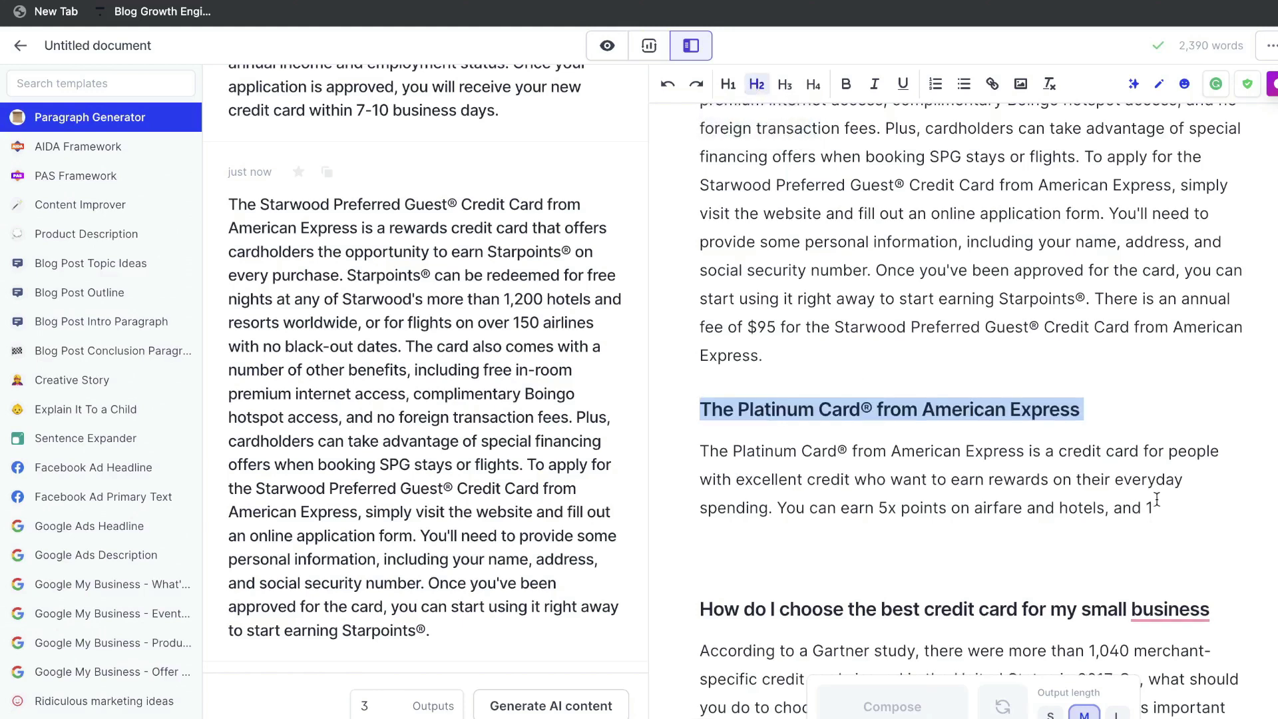
left_click(930, 699)
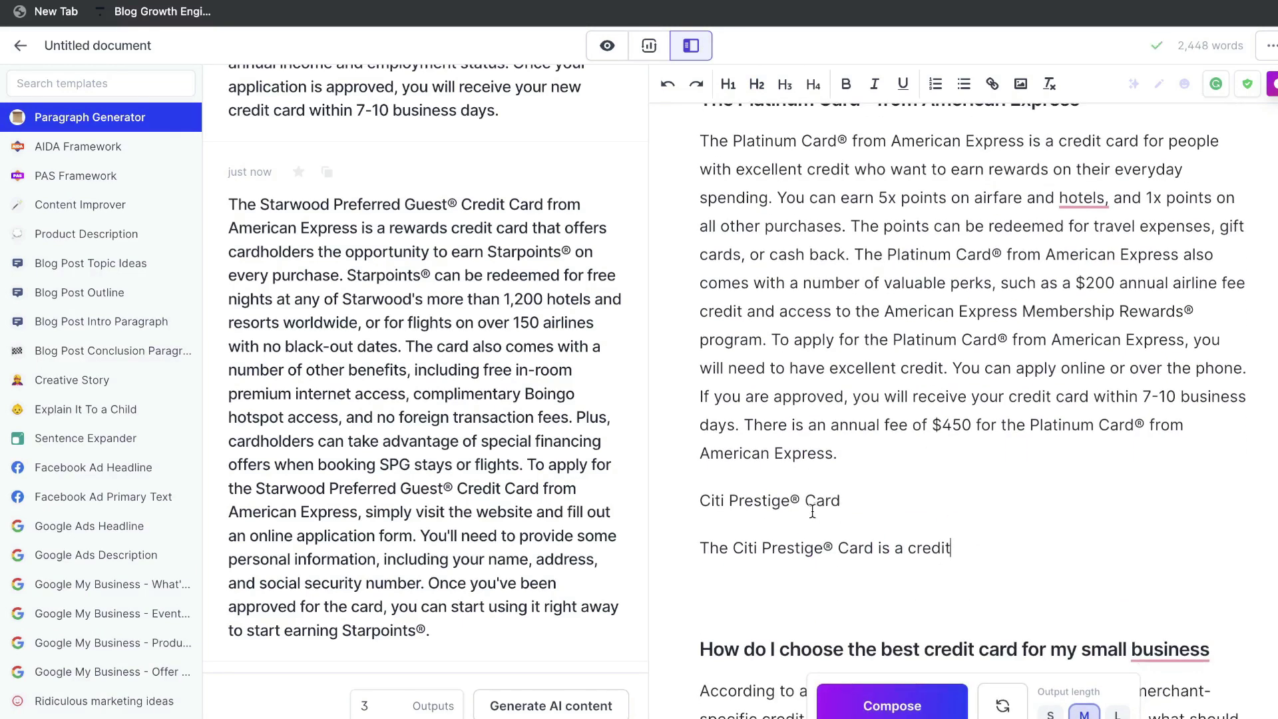
triple_click(811, 506)
left_click(757, 84)
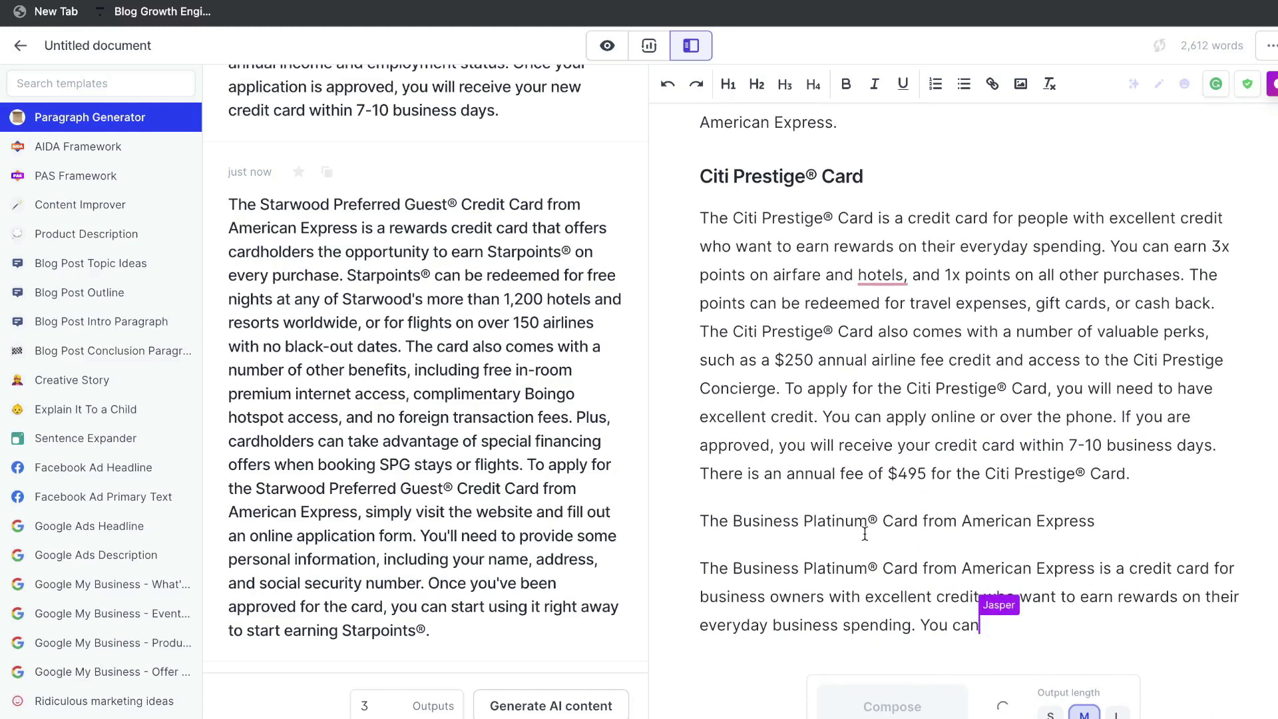
- Delete the surplus Business Platinum® Card title and text generated after the Citi Prestige® Card paragraph
left_click_drag(929, 555, 677, 428)
key("BackSpace")
key("BackSpace")
- Switch to the document view with the content brief and review the whole article, from the card sections to the closing advice
left_click(607, 45)
scroll(1143, 138, "down", 10)
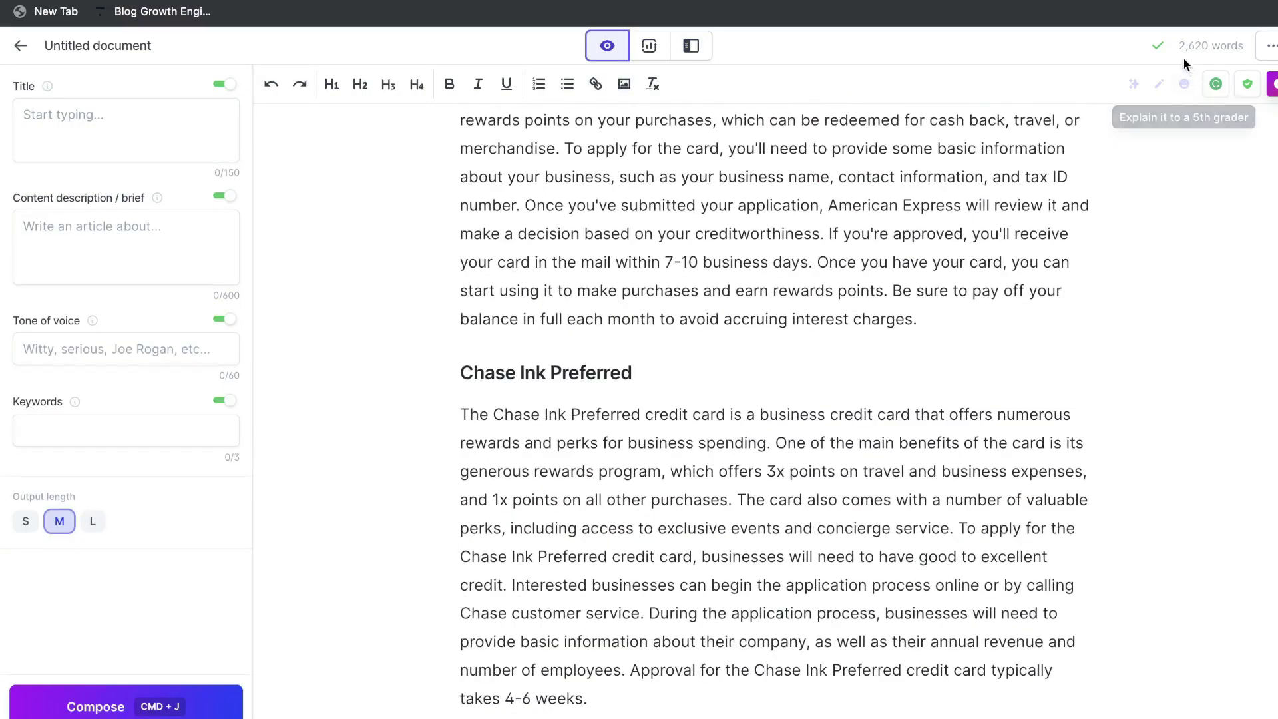
scroll(1072, 285, "down", 15)
scroll(1073, 285, "down", 20)
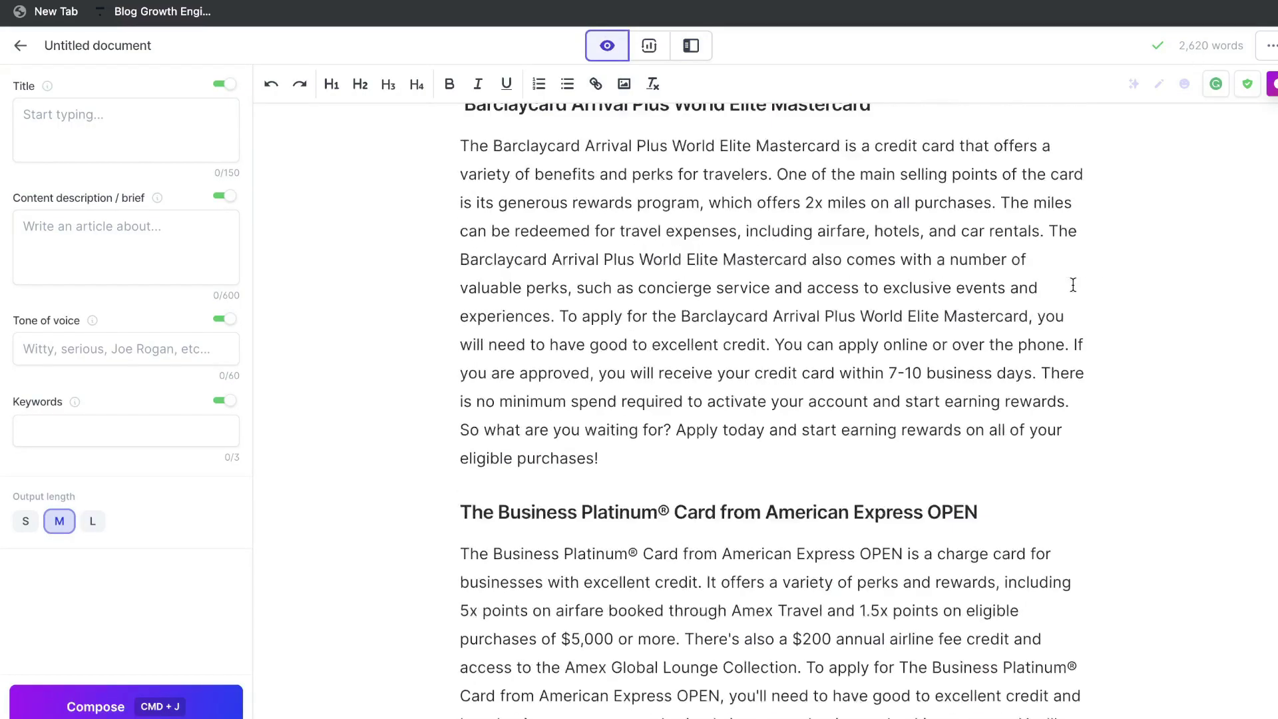
scroll(1073, 285, "down", 8)
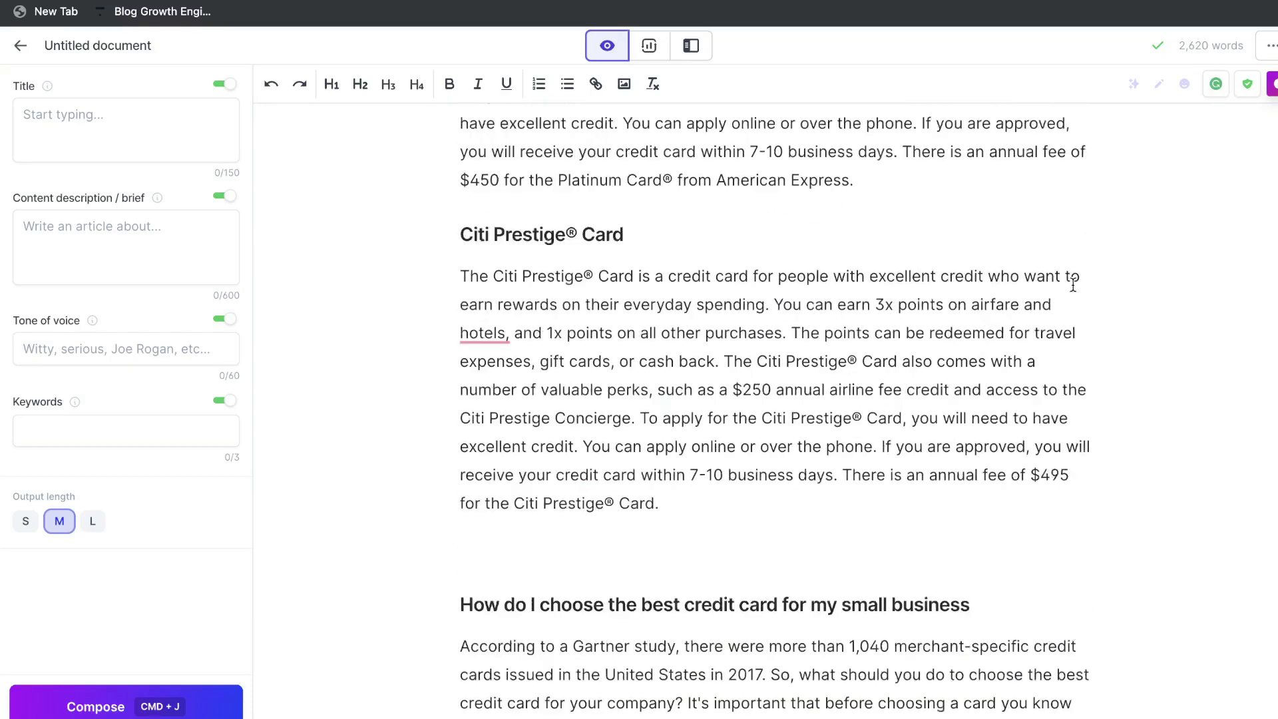
scroll(1073, 285, "down", 20)
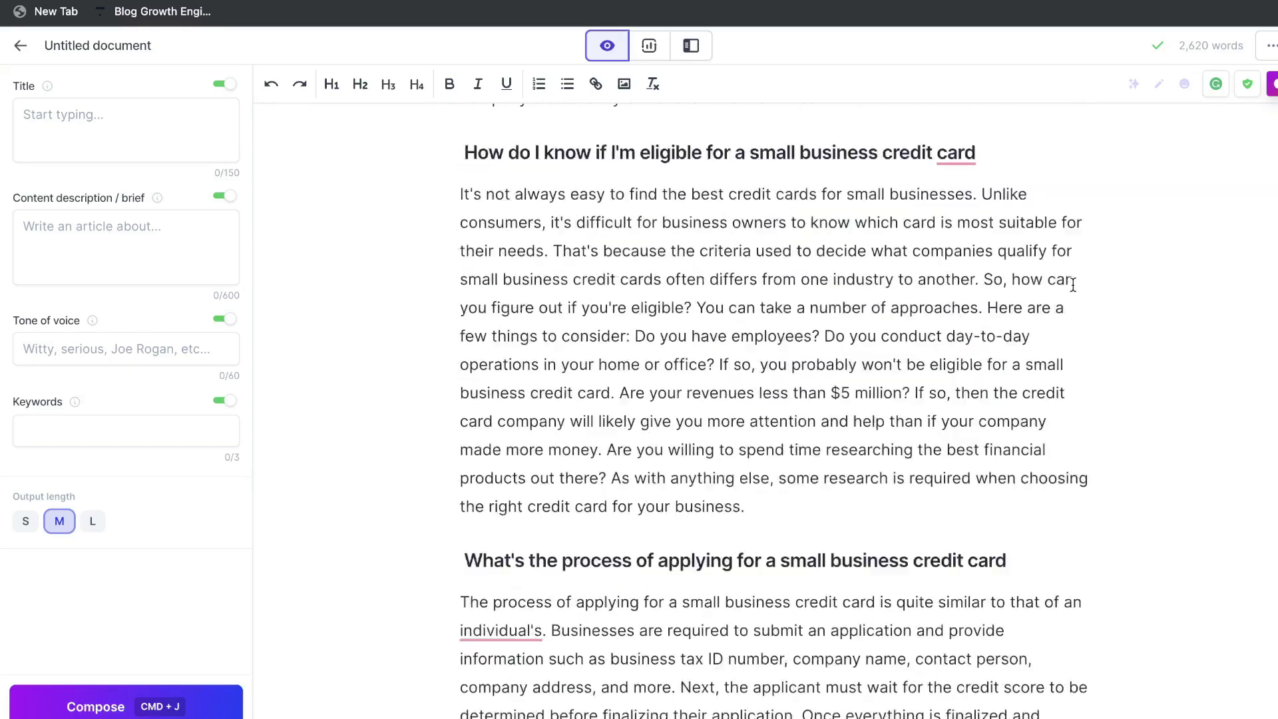
scroll(1073, 284, "down", 6)
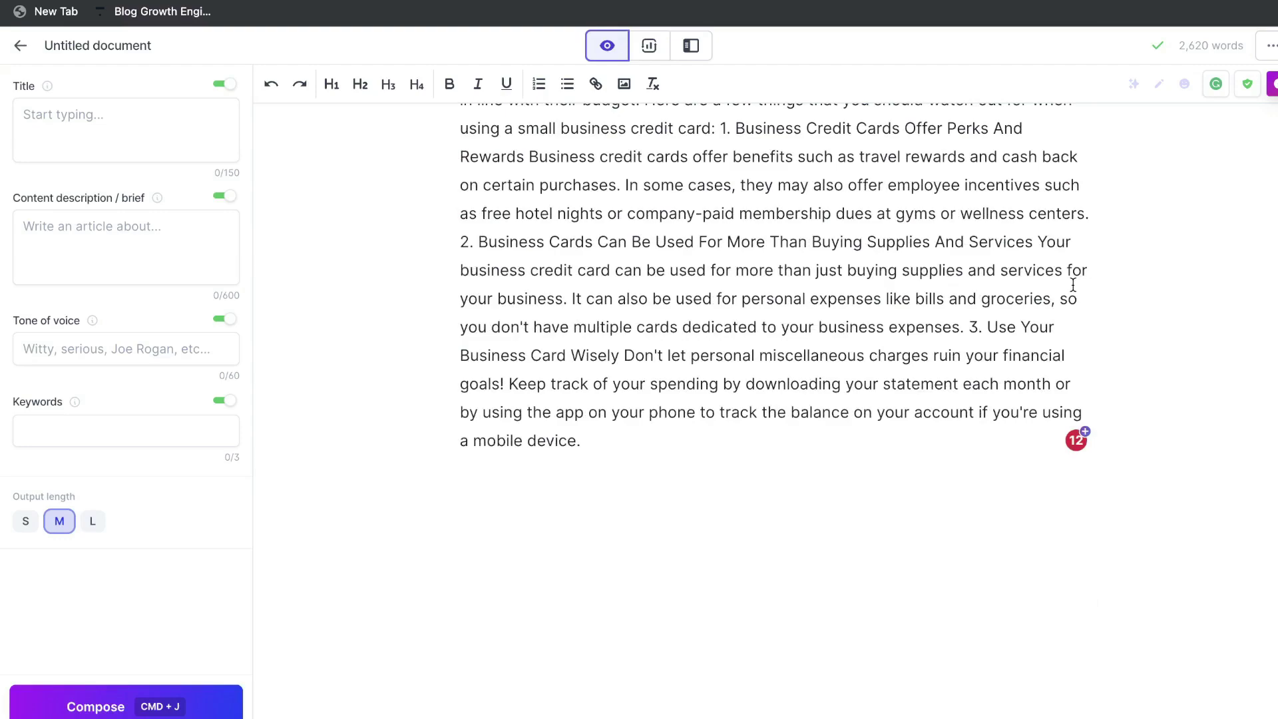
scroll(799, 223, "up", 6)
scroll(799, 223, "down", 7)
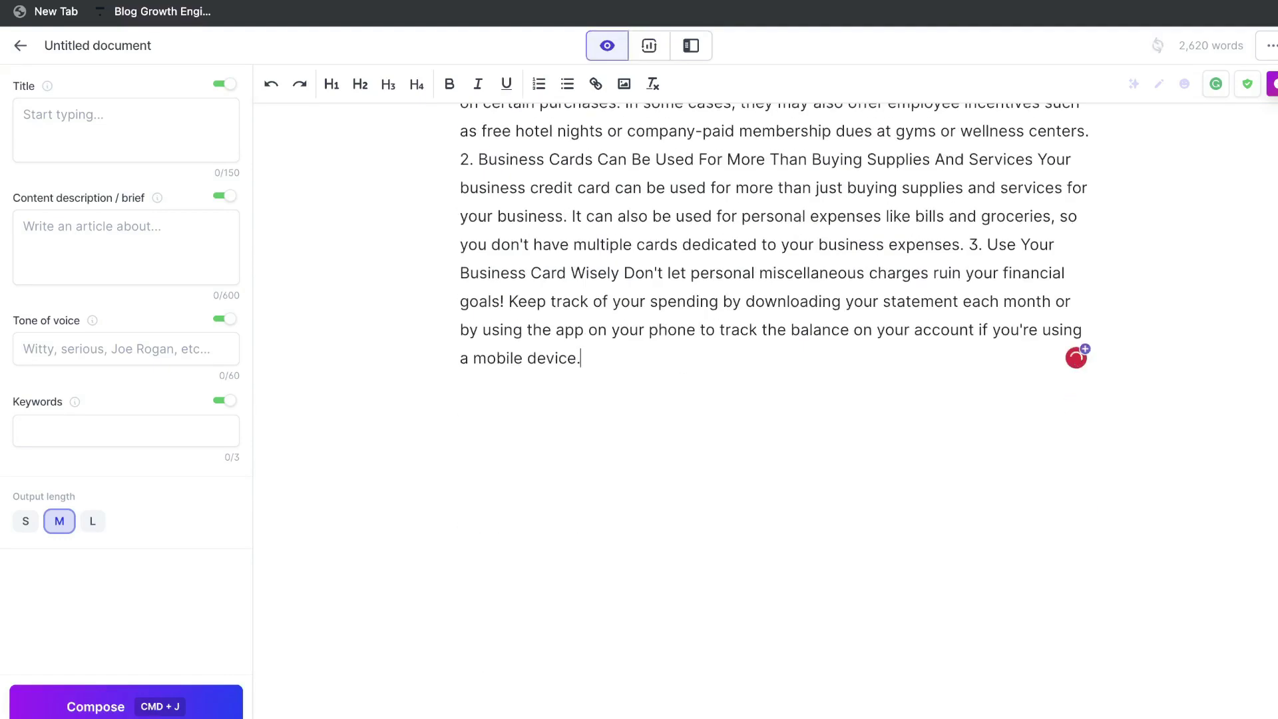
scroll(772, 399, "up", 20)
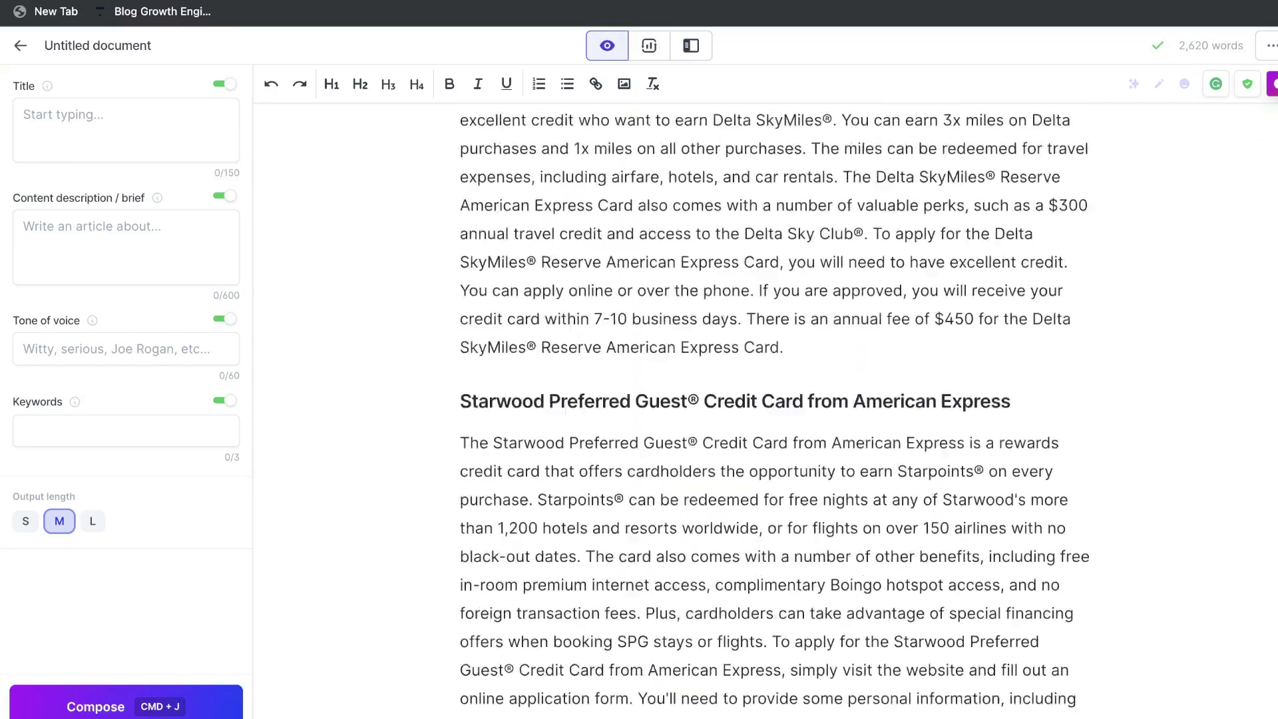
scroll(570, 242, "up", 10)
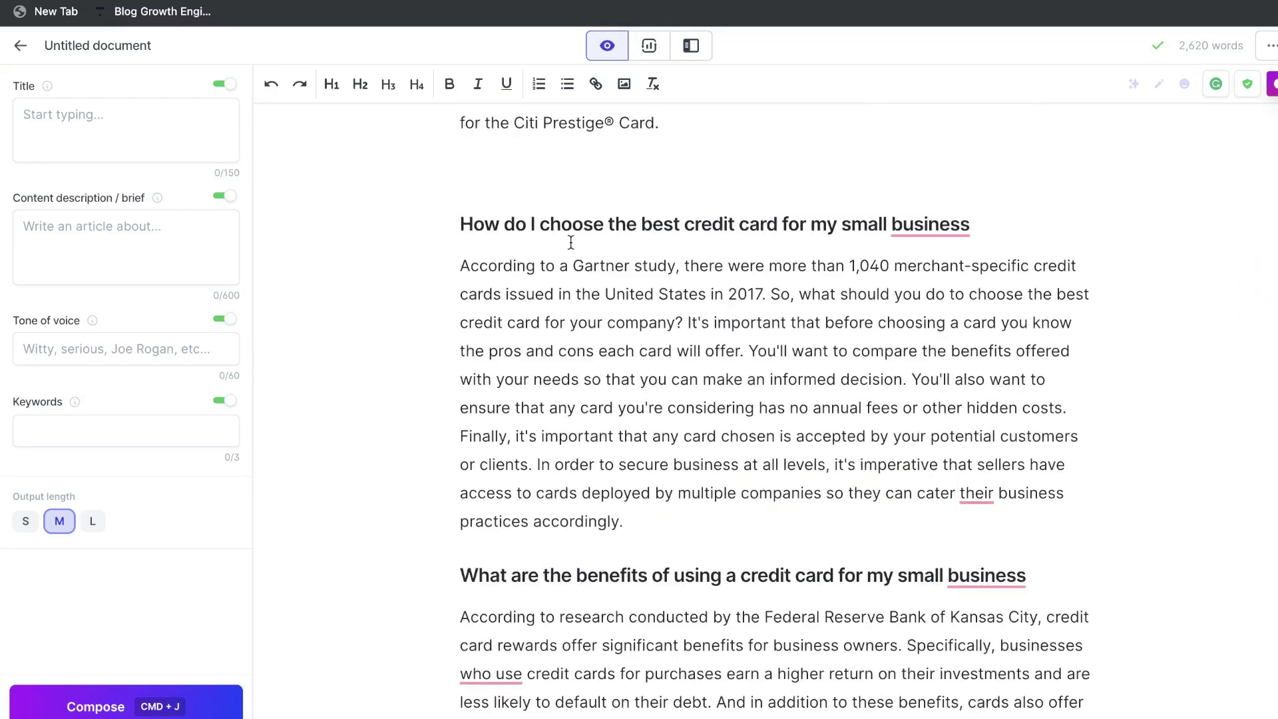
- Copy the heading "How do I choose the best credit card for my small business" into the document's title
triple_click(626, 251)
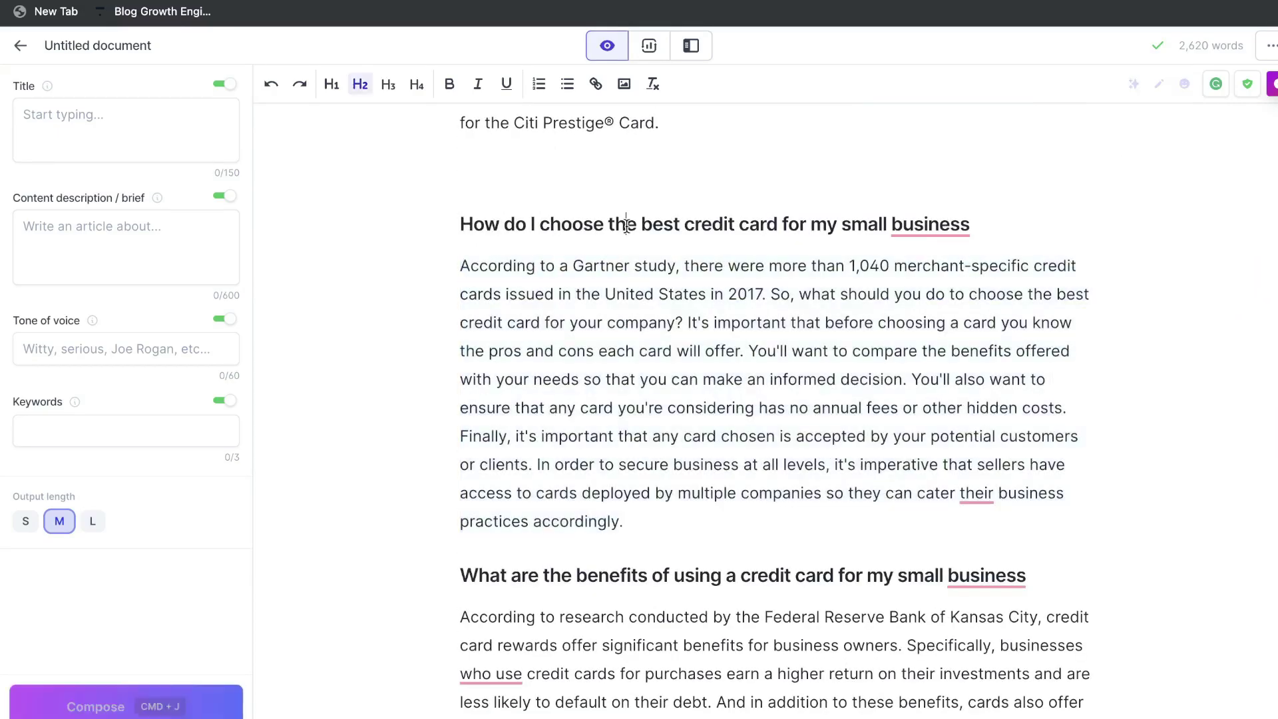
triple_click(627, 227)
key("super+c")
left_click(135, 152)
key("super+v")
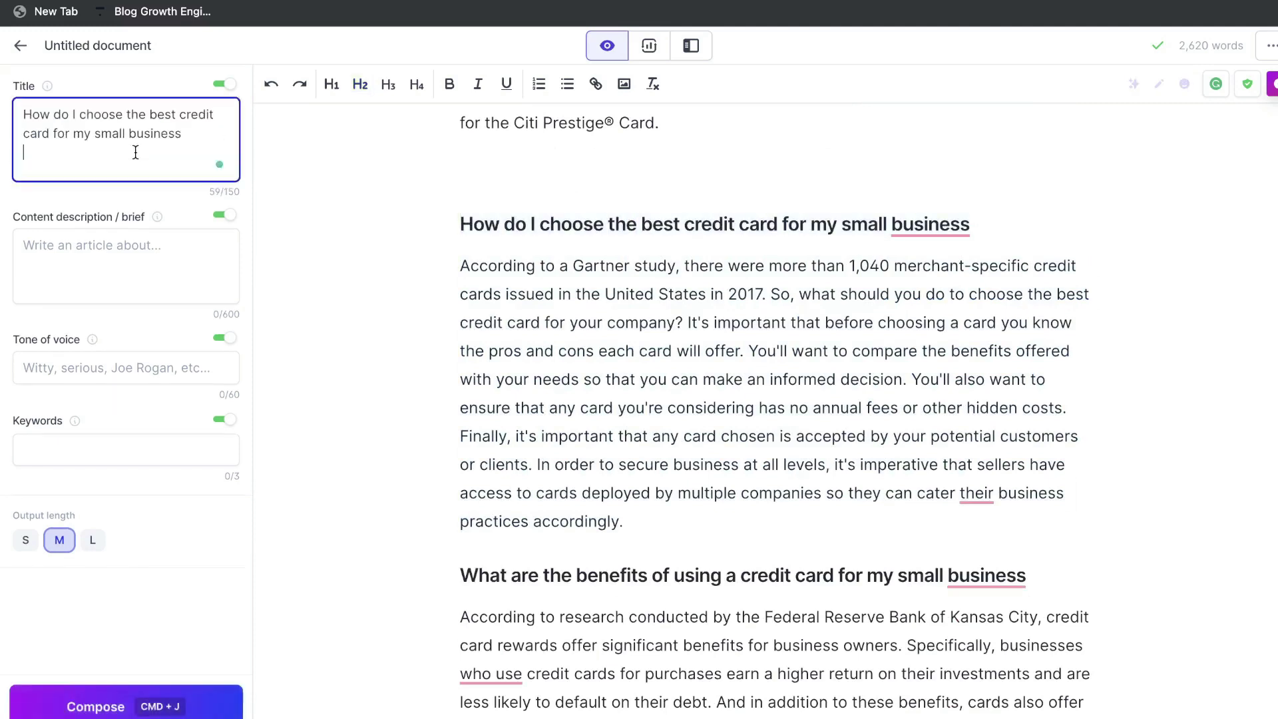
- Set the content brief to "How do I choose the best credit card for my small business" and have the AI add text after its paragraph
left_click(165, 256)
key("super+v")
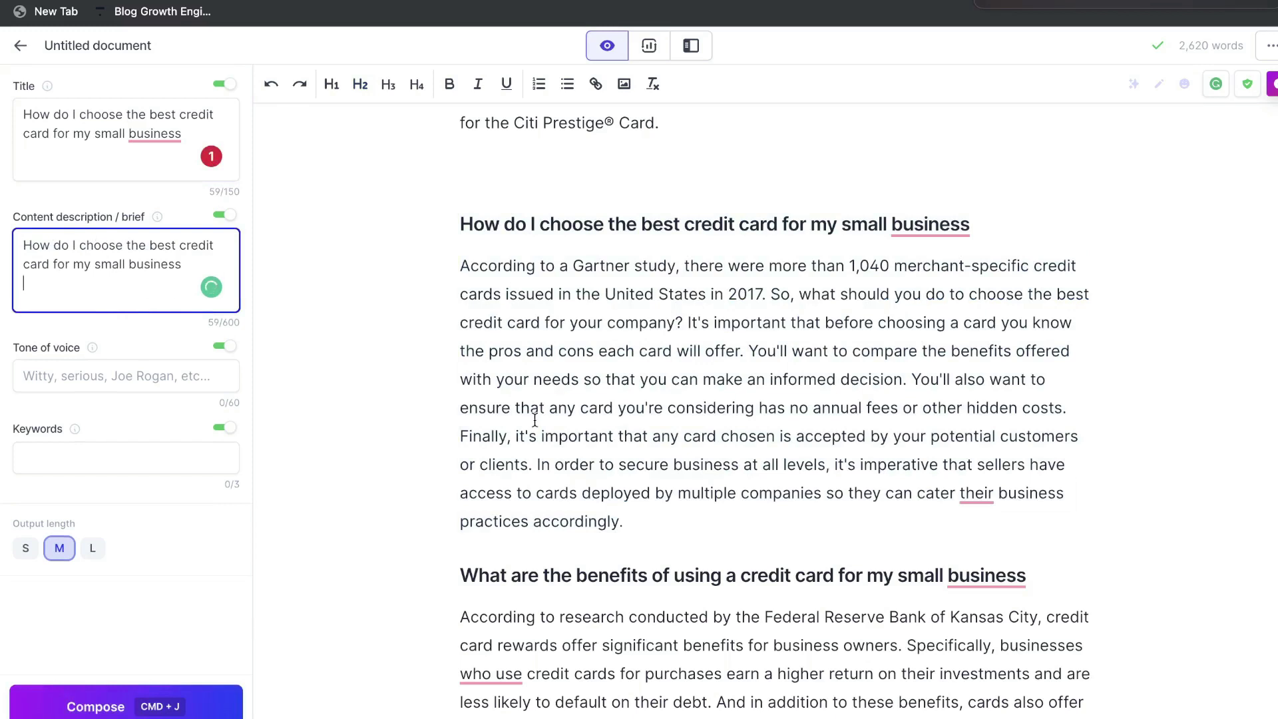
scroll(672, 476, "down", 1)
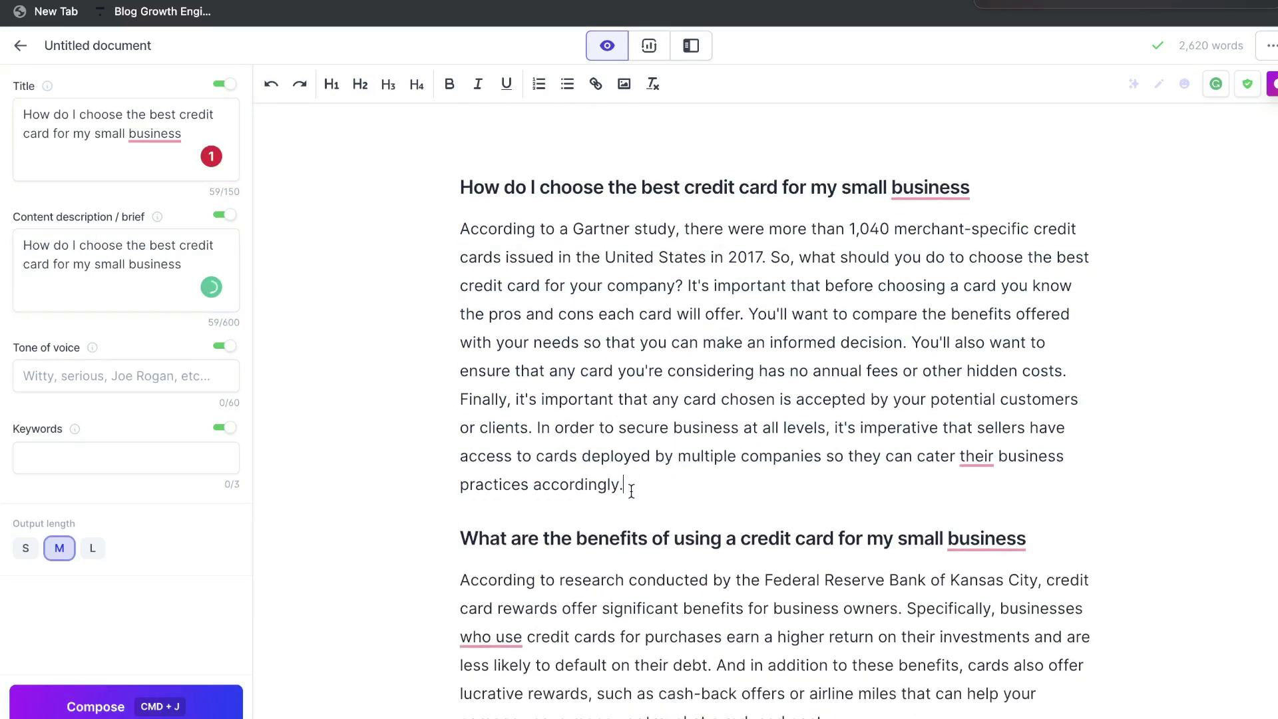
left_click(127, 706)
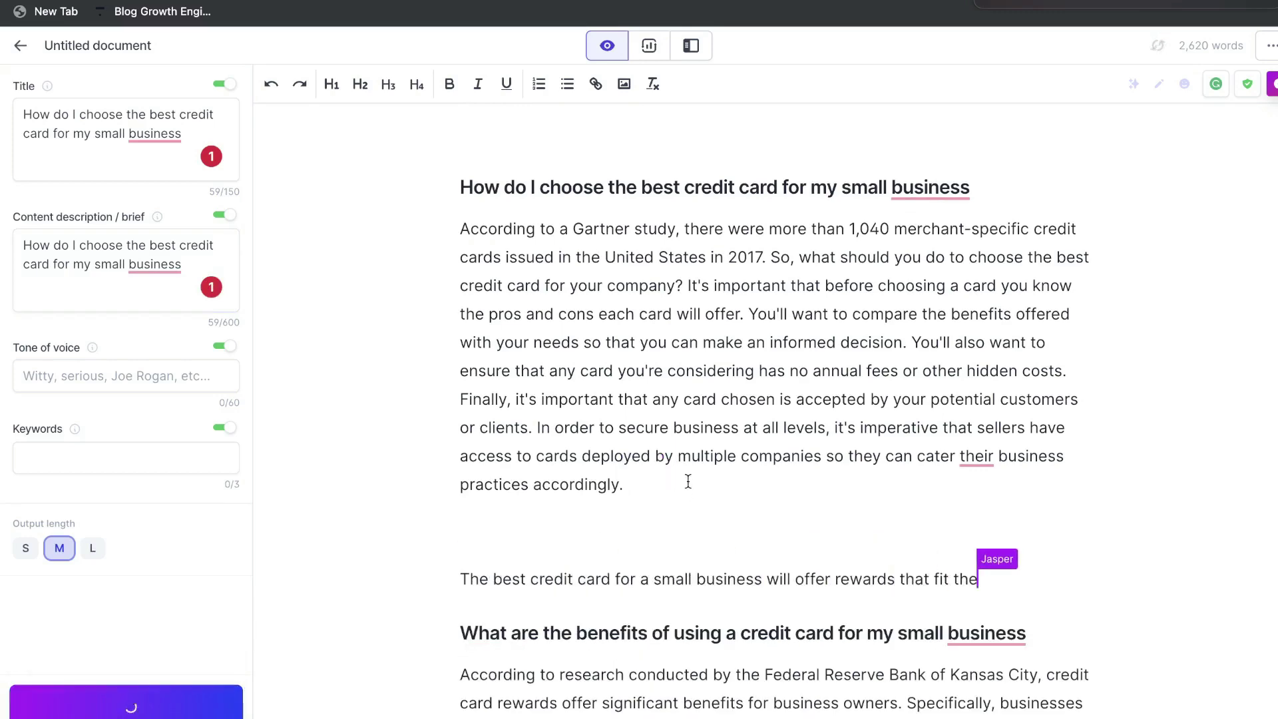
scroll(689, 499, "down", 1)
scroll(693, 521, "down", 1)
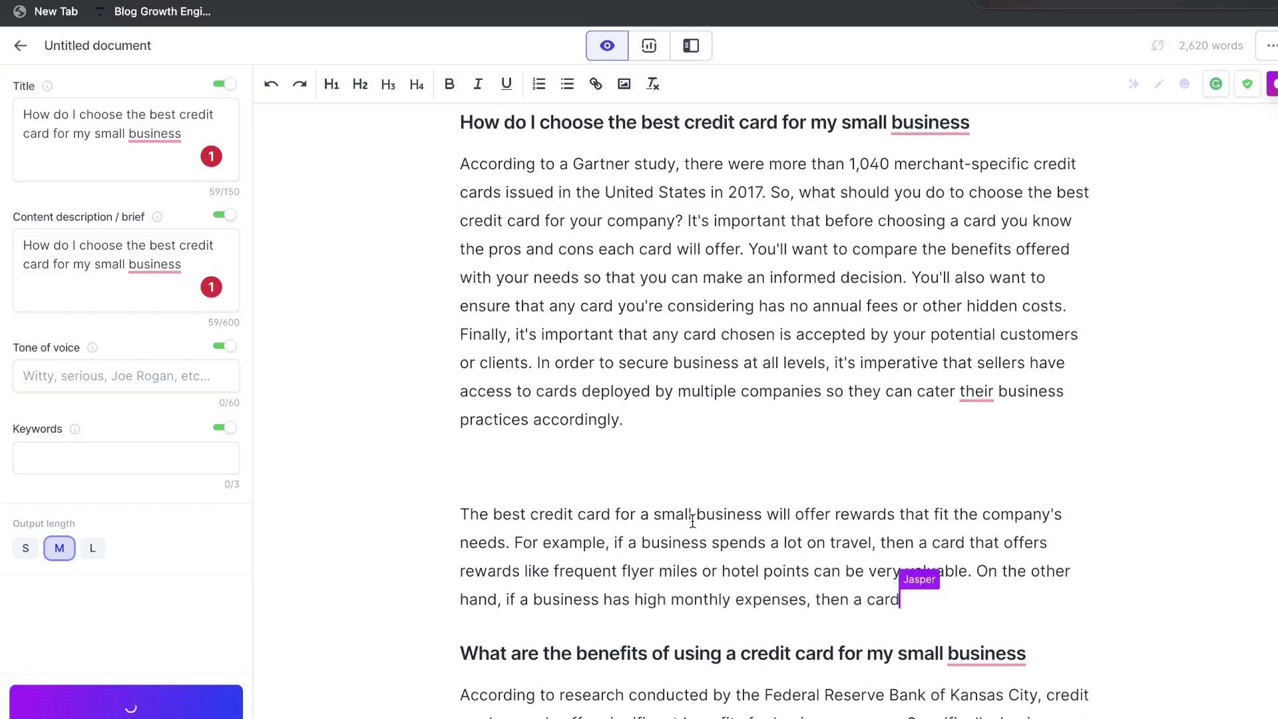
scroll(692, 520, "down", 2)
- Have the AI continue the card-choosing section with paragraphs on card perks and acceptance by potential customers
key("super+j")
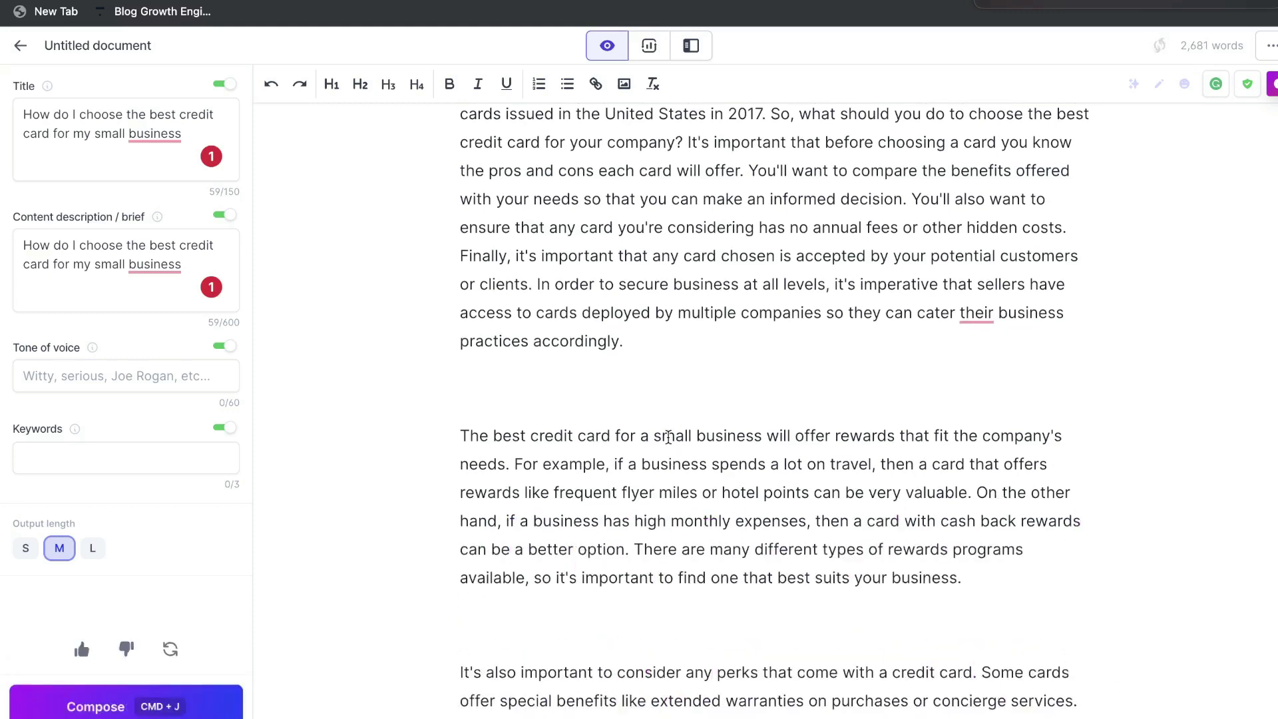
scroll(668, 437, "up", 5)
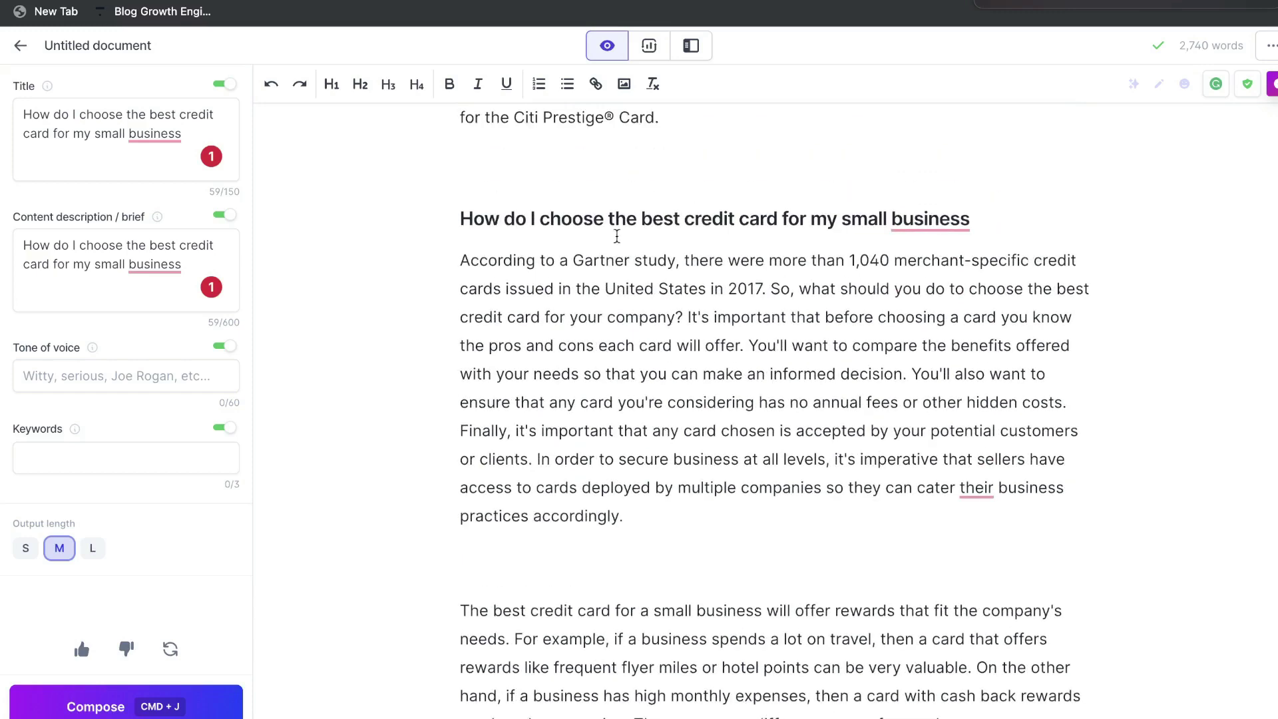
scroll(646, 241, "down", 10)
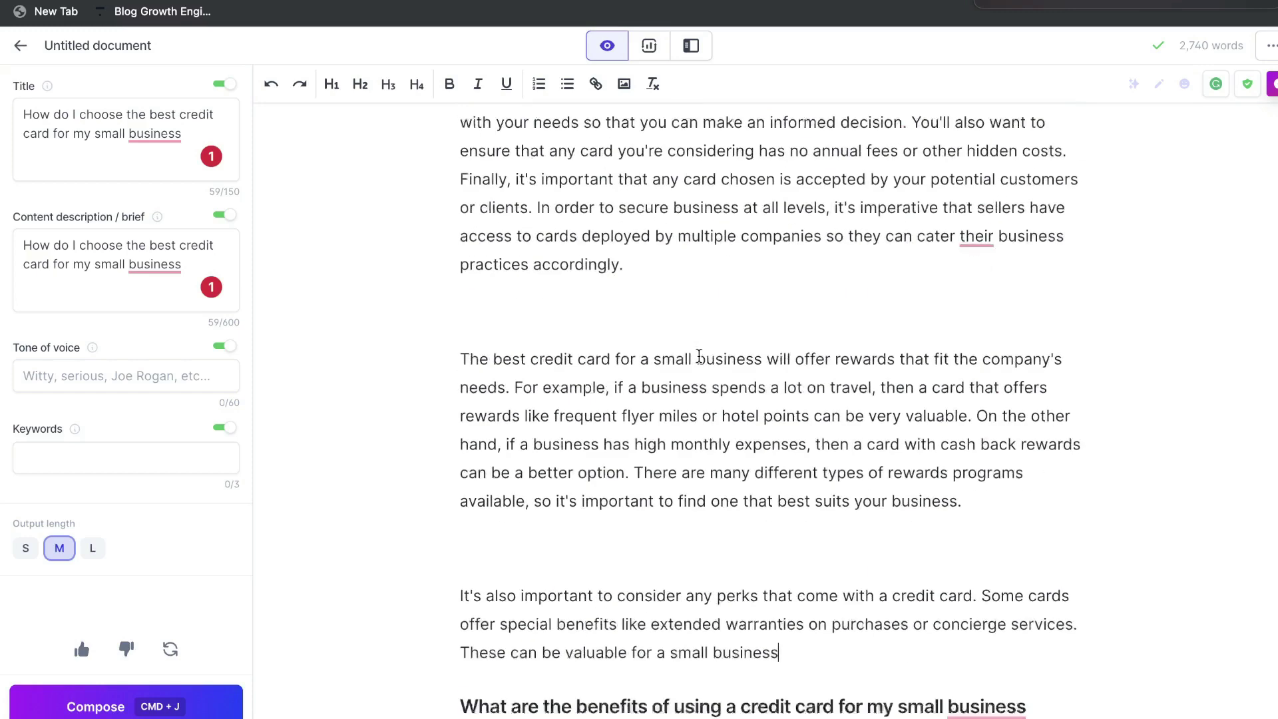
key("super+j")
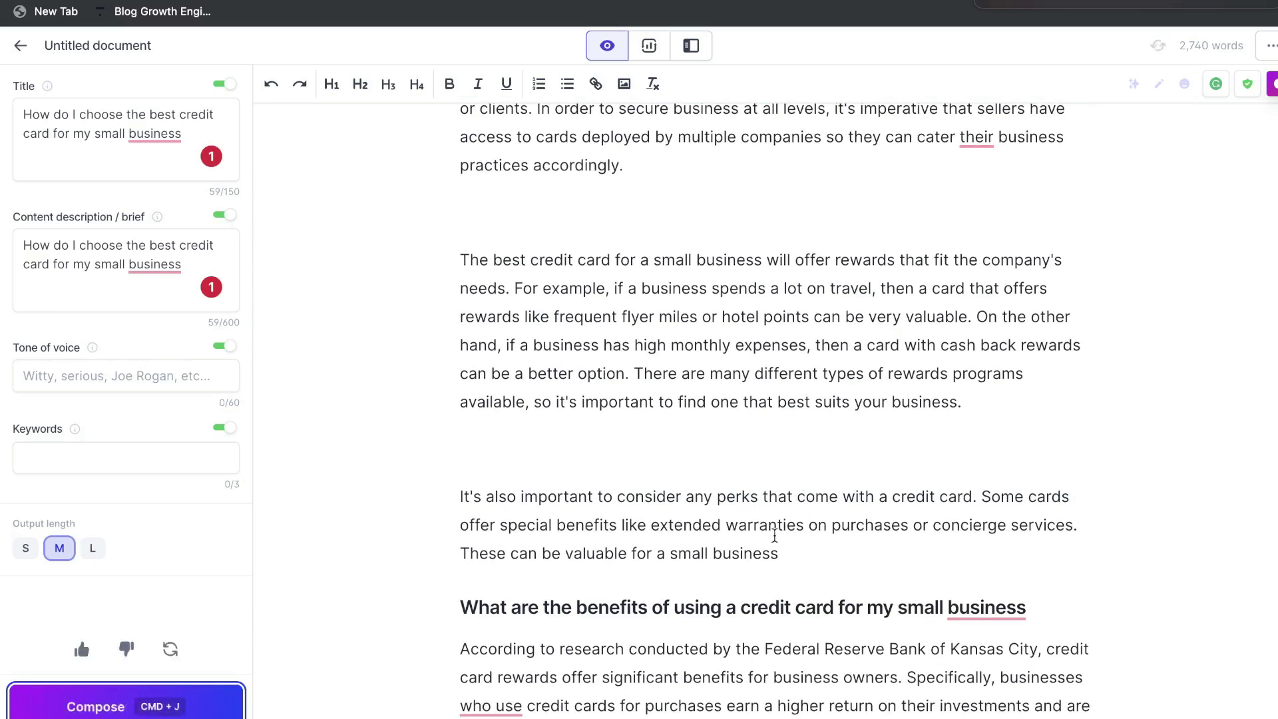
left_click(126, 706)
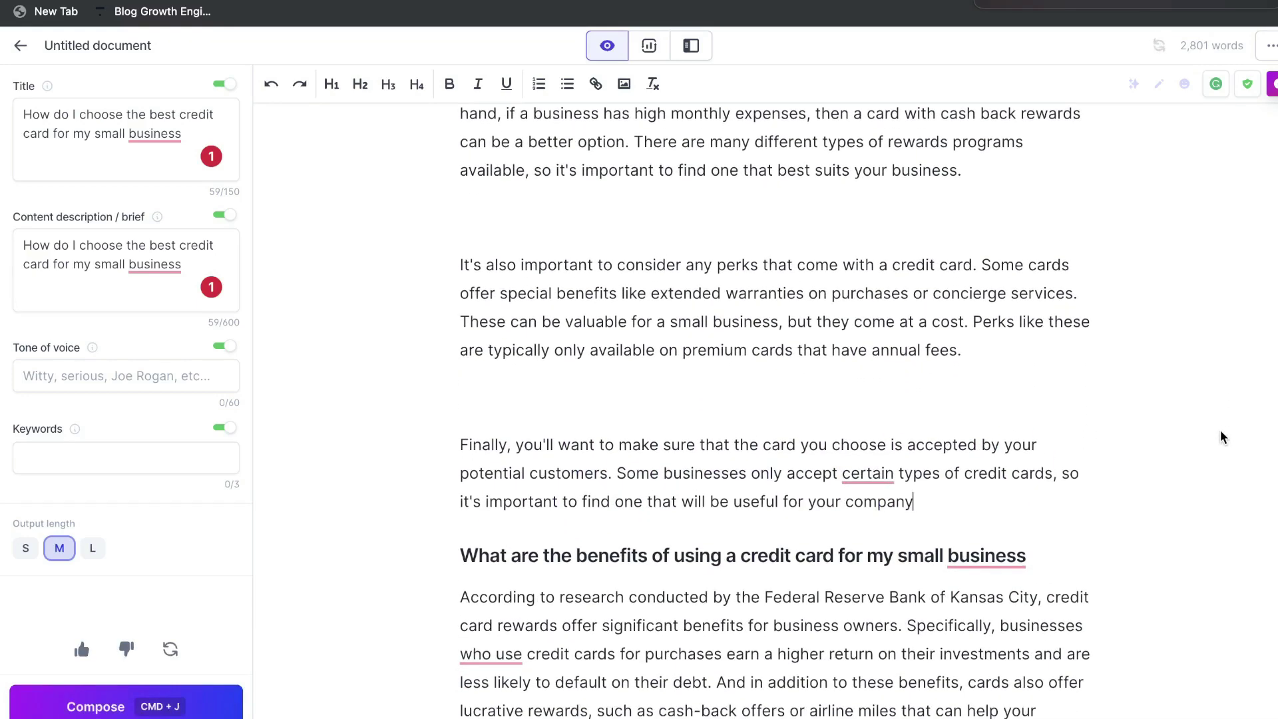
- Remove the empty lines between the paragraphs of the section on choosing the best credit card
key("BackSpace")
scroll(590, 345, "up", 2)
left_click(542, 343)
key("BackSpace")
scroll(542, 342, "up", 3)
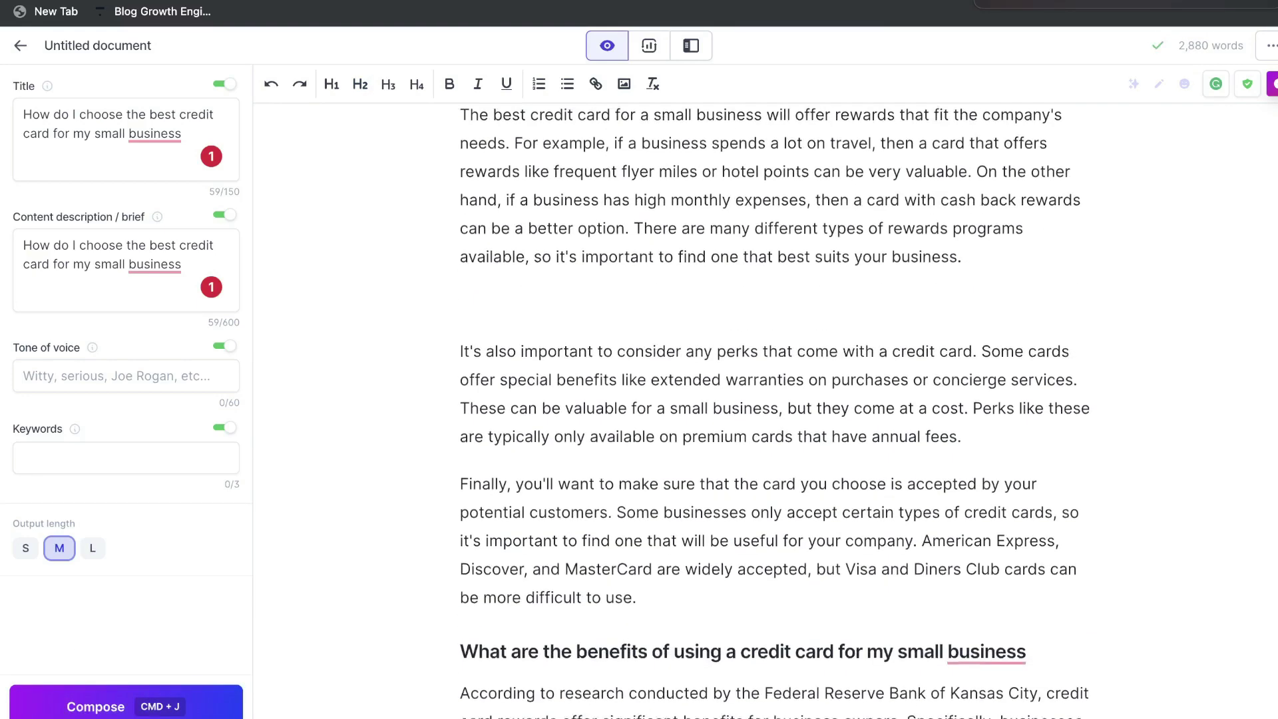
left_click(482, 300)
key("BackSpace")
scroll(534, 257, "up", 3)
left_click(507, 289)
key("BackSpace")
scroll(508, 290, "up", 3)
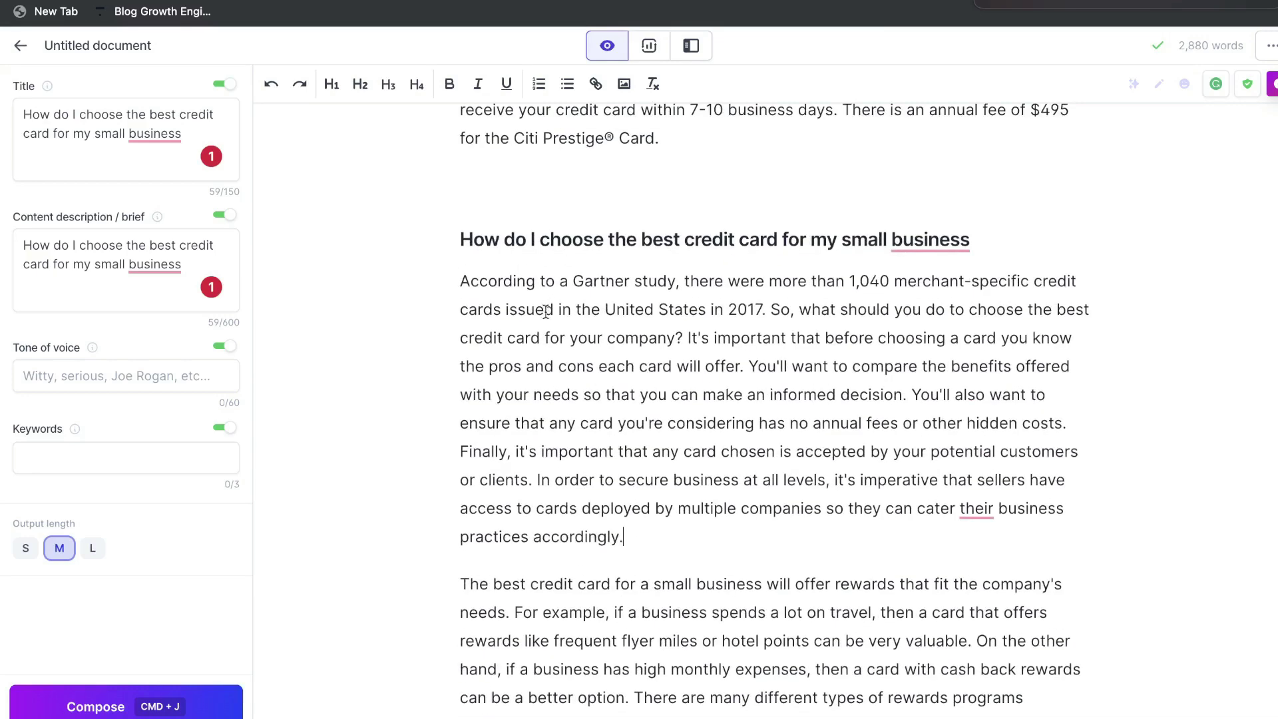
- Replace the title and content brief with the heading "What are the benefits of using a credit card for my small business"
left_click_drag(651, 534, 522, 308)
scroll(564, 442, "down", 8)
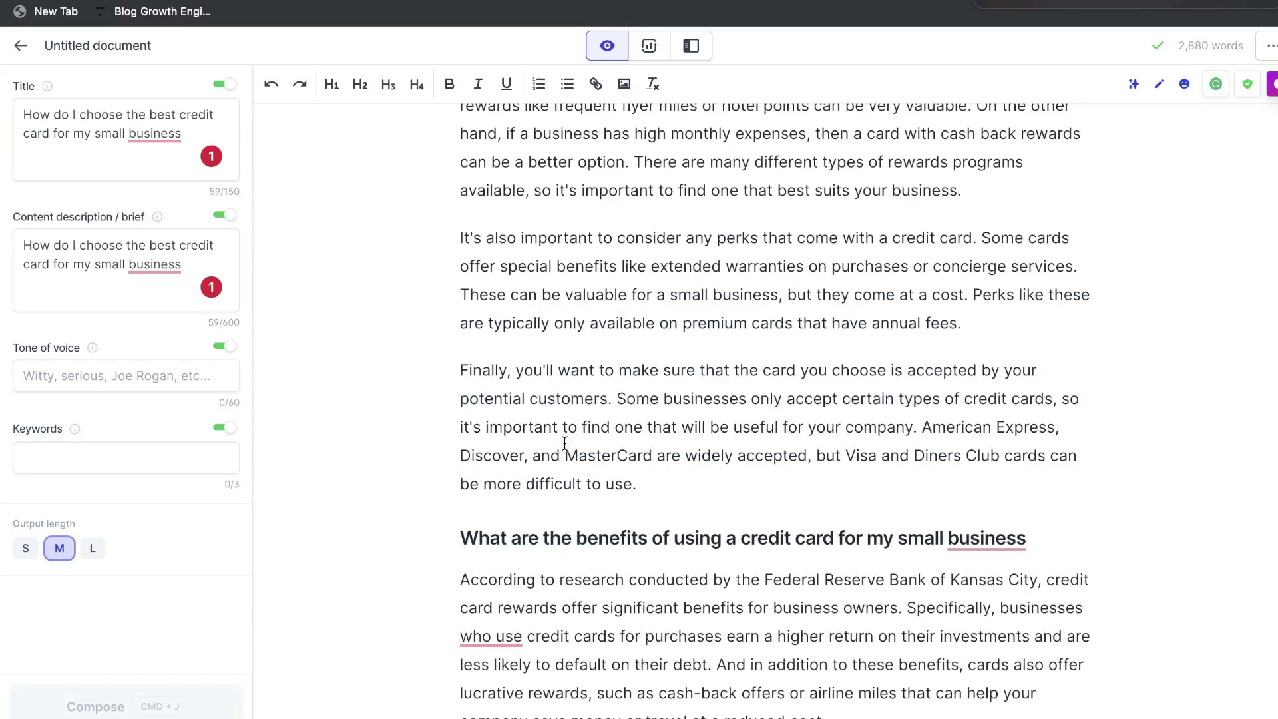
scroll(646, 418, "up", 7)
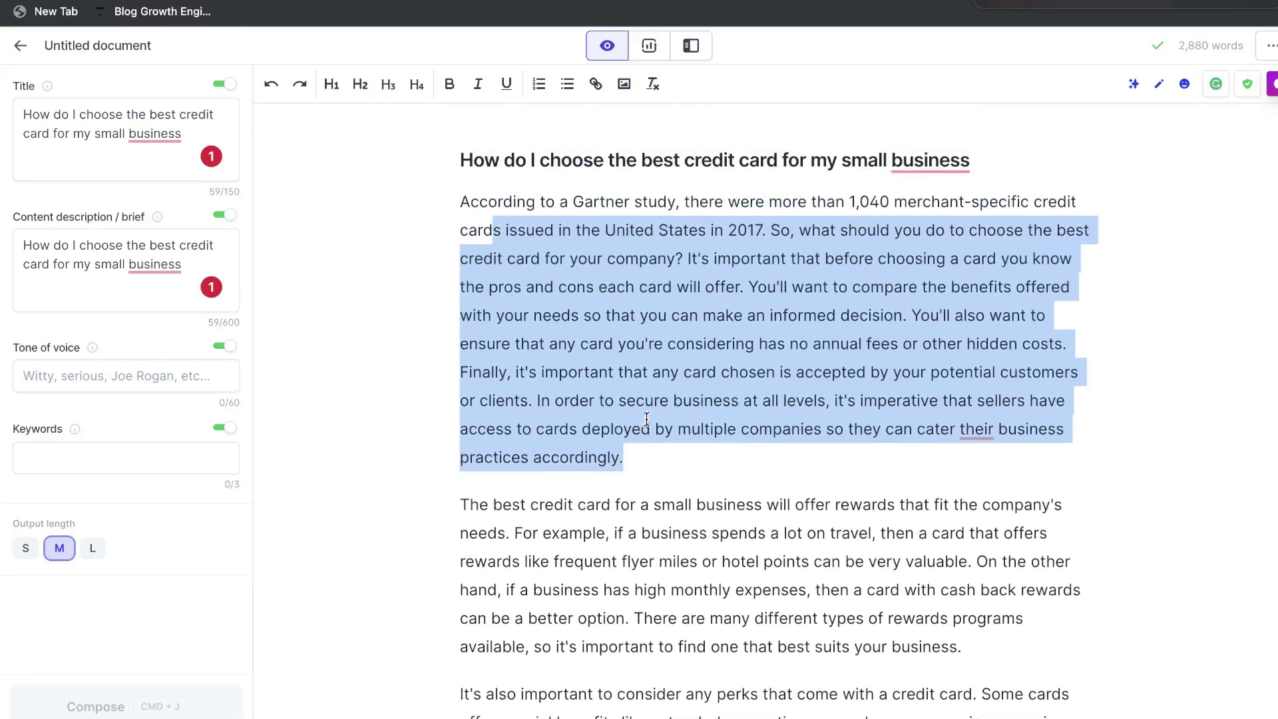
scroll(647, 418, "down", 8)
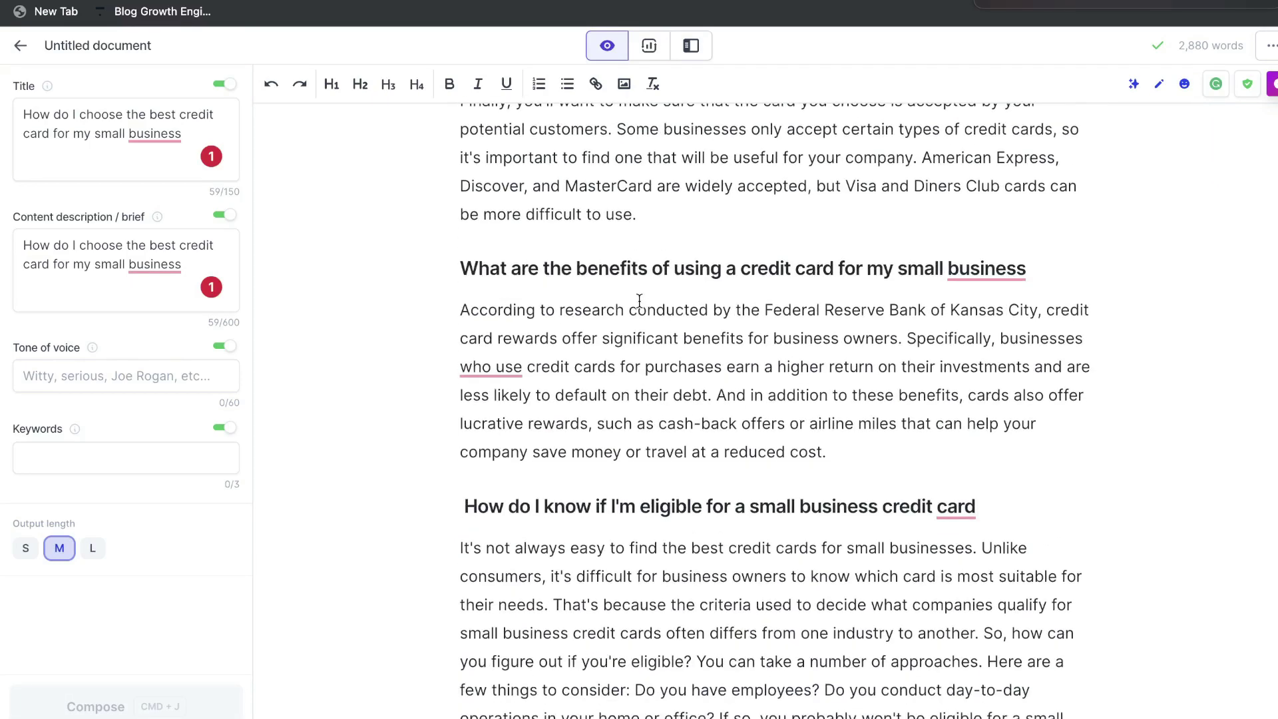
triple_click(639, 269)
key("super+c")
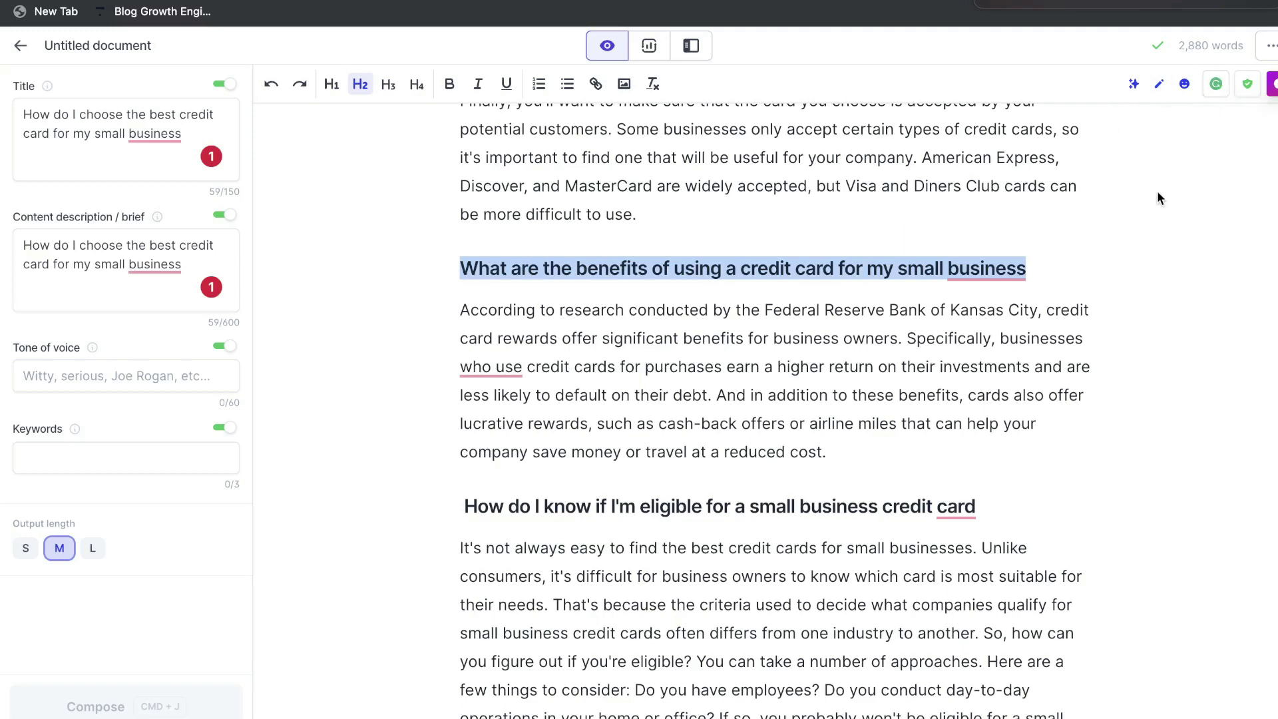
left_click(111, 162)
key("super+a")
key("super+v")
left_click(91, 248)
key("super+a")
key("super+v")
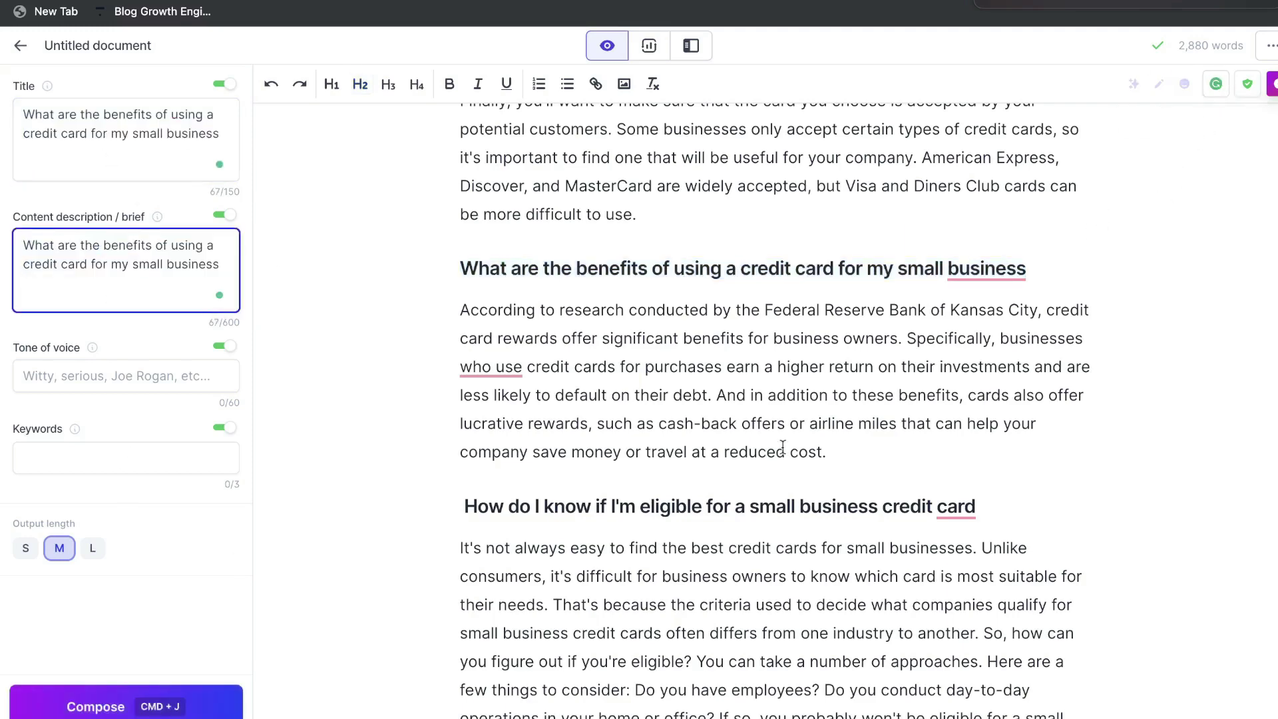
- Set the output length to L and have the AI extend the benefits section after its existing paragraph
left_click(93, 547)
left_click(857, 443)
key("super+j")
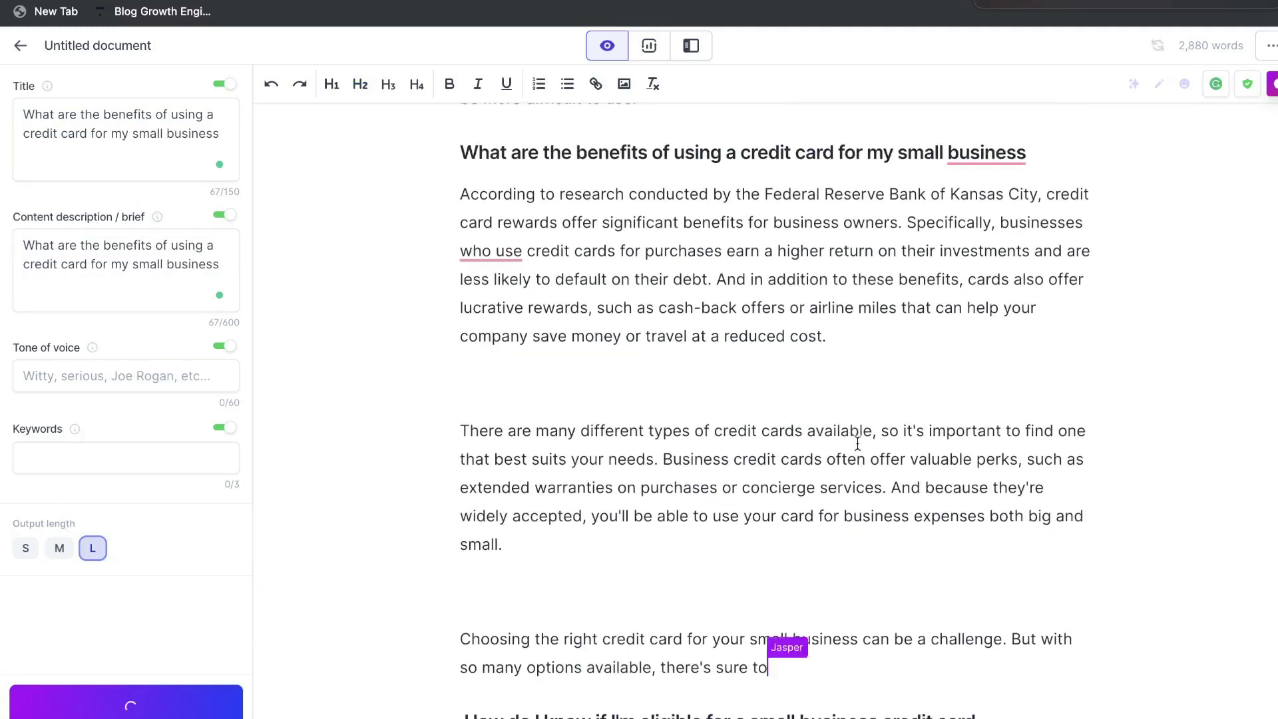
scroll(857, 442, "down", 4)
scroll(857, 442, "up", 1)
scroll(857, 442, "down", 1)
- Remove the empty lines around the newly generated paragraphs in the benefits section
left_click(513, 350)
key("BackSpace")
scroll(513, 351, "up", 1)
left_click(475, 221)
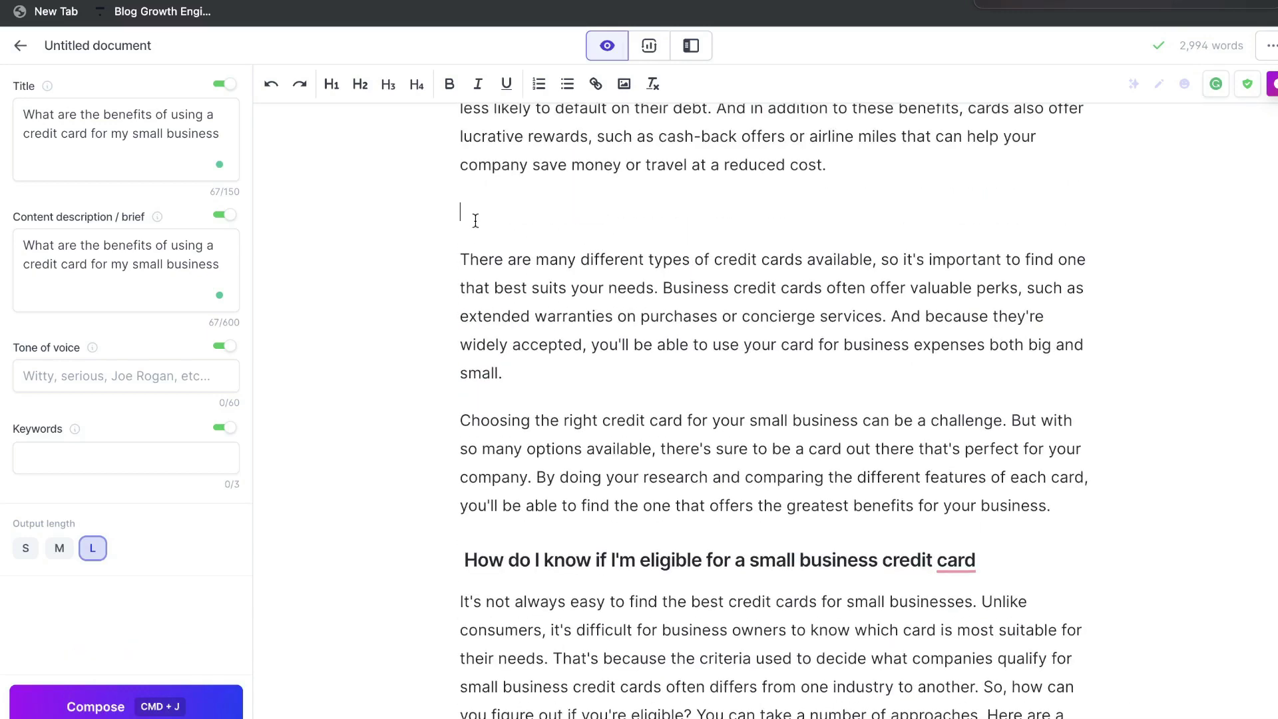
key("BackSpace")
- Set the output length to M and the title and brief to "How do I know if I'm eligible for a small business credit card"
left_click(59, 547)
left_click(1058, 454)
scroll(794, 397, "down", 2)
triple_click(794, 386)
triple_click(137, 133)
key("super+v")
triple_click(137, 263)
key("super+v")
scroll(769, 422, "down", 4)
- Have the AI repeatedly extend the eligibility section after its existing text
left_click(811, 470)
key("super+j")
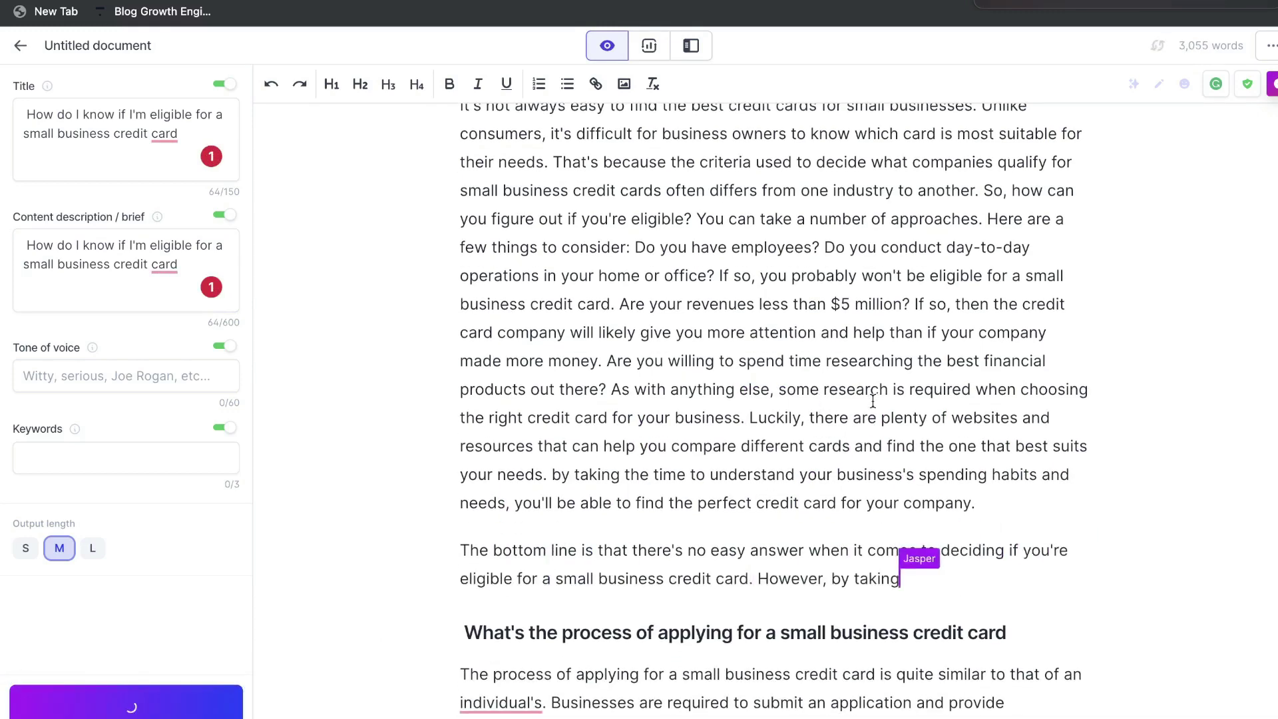
left_click(186, 700)
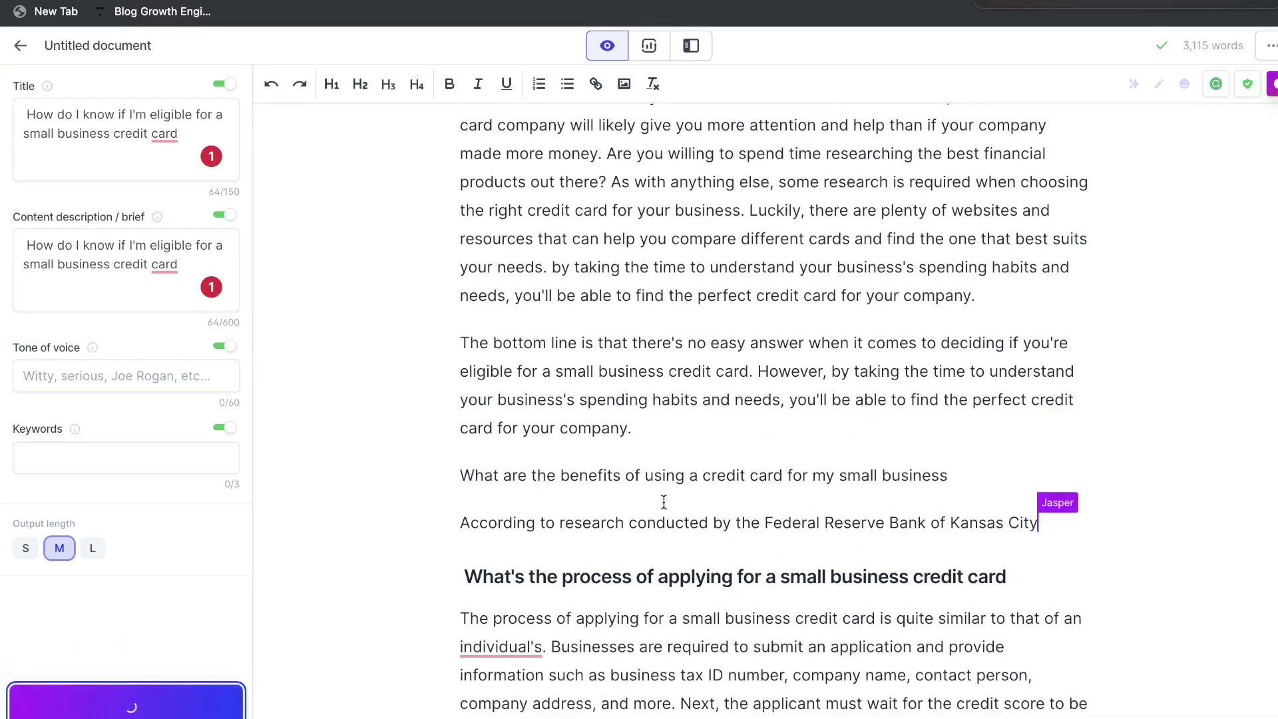
key("super+j")
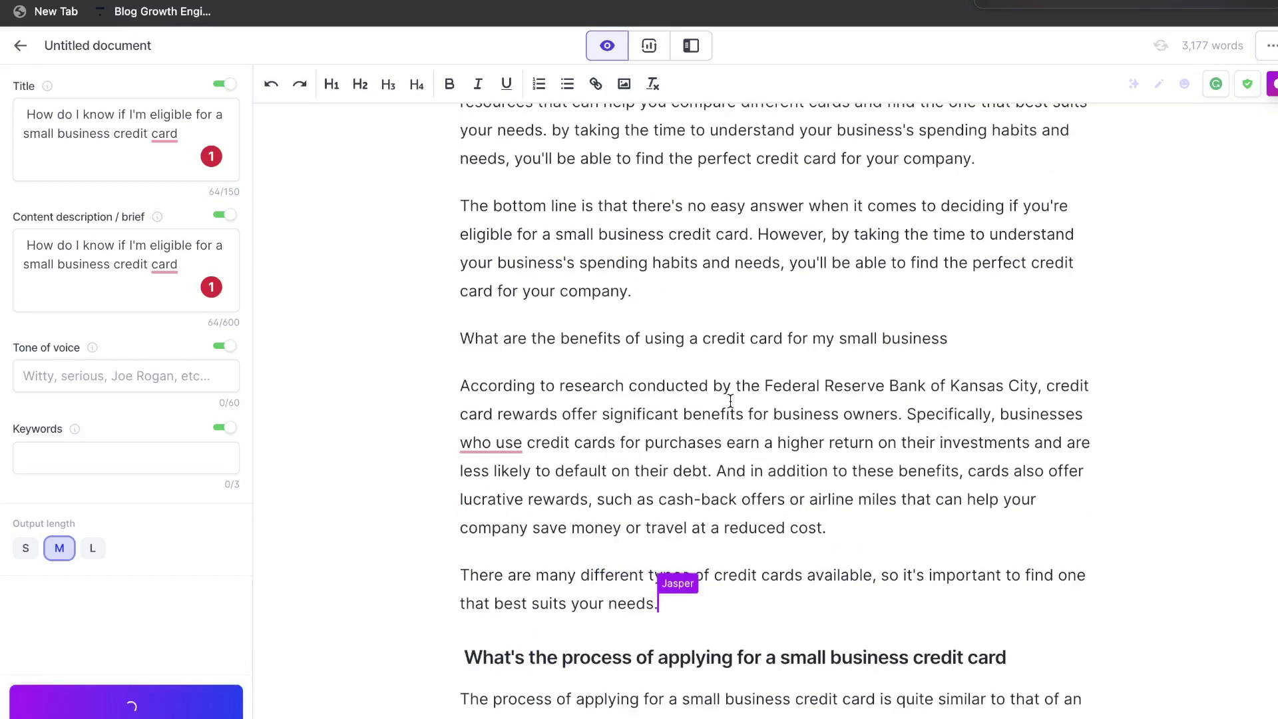
key("super+j")
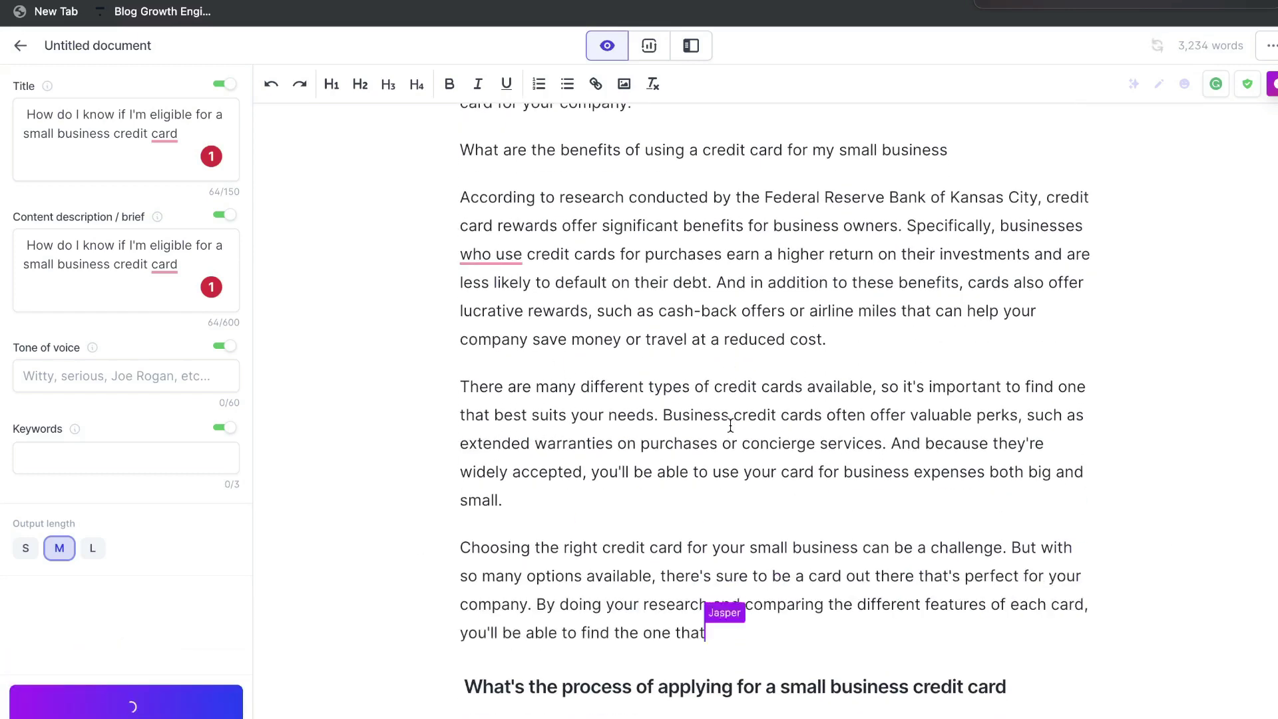
- Replace the title and content brief with the heading "What's the process of applying for a small business credit card"
scroll(665, 346, "down", 4)
triple_click(636, 291)
key("super+c")
triple_click(103, 126)
key("super+v")
triple_click(102, 265)
key("super+v")
- Have the AI add a paragraph to the application process section and remove the empty lines above it
left_click(659, 513)
key("Return")
key("super+j")
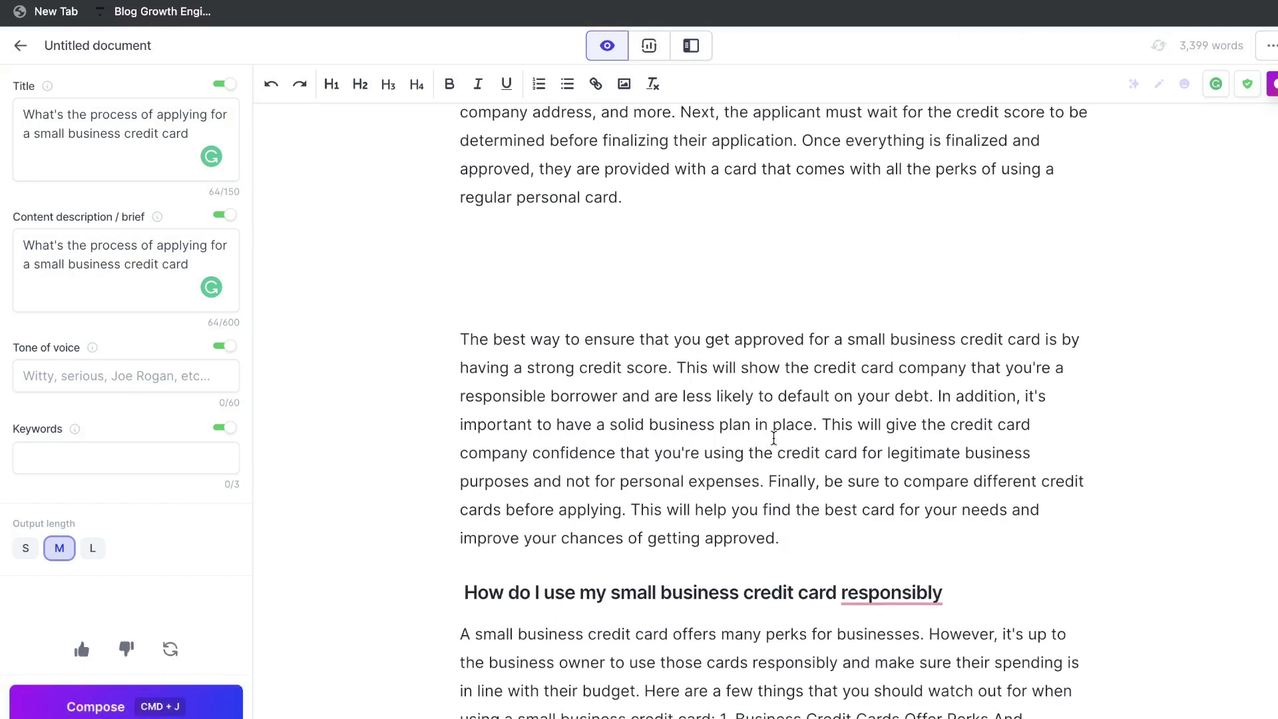
key("BackSpace")
key("BackSpace")
scroll(540, 315, "up", 2)
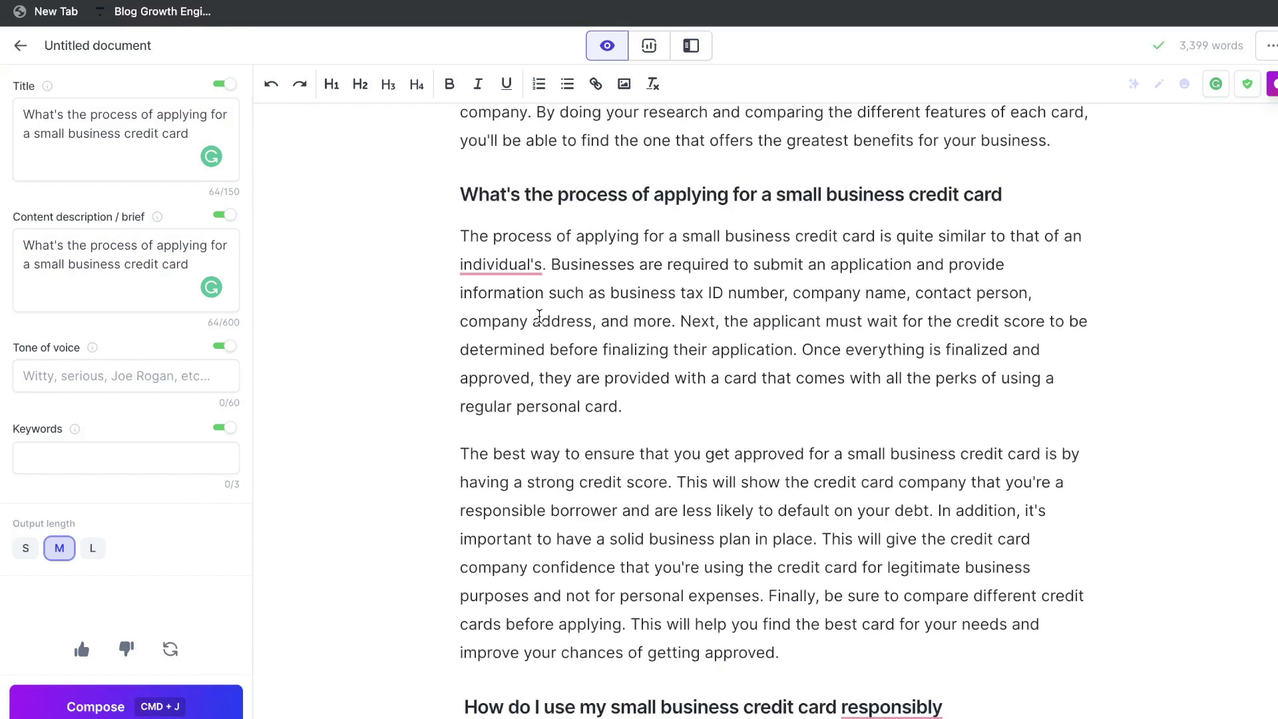
- Replace the title and content brief with the heading "How do I use my small business credit card responsibly"
scroll(539, 316, "down", 5)
triple_click(579, 351)
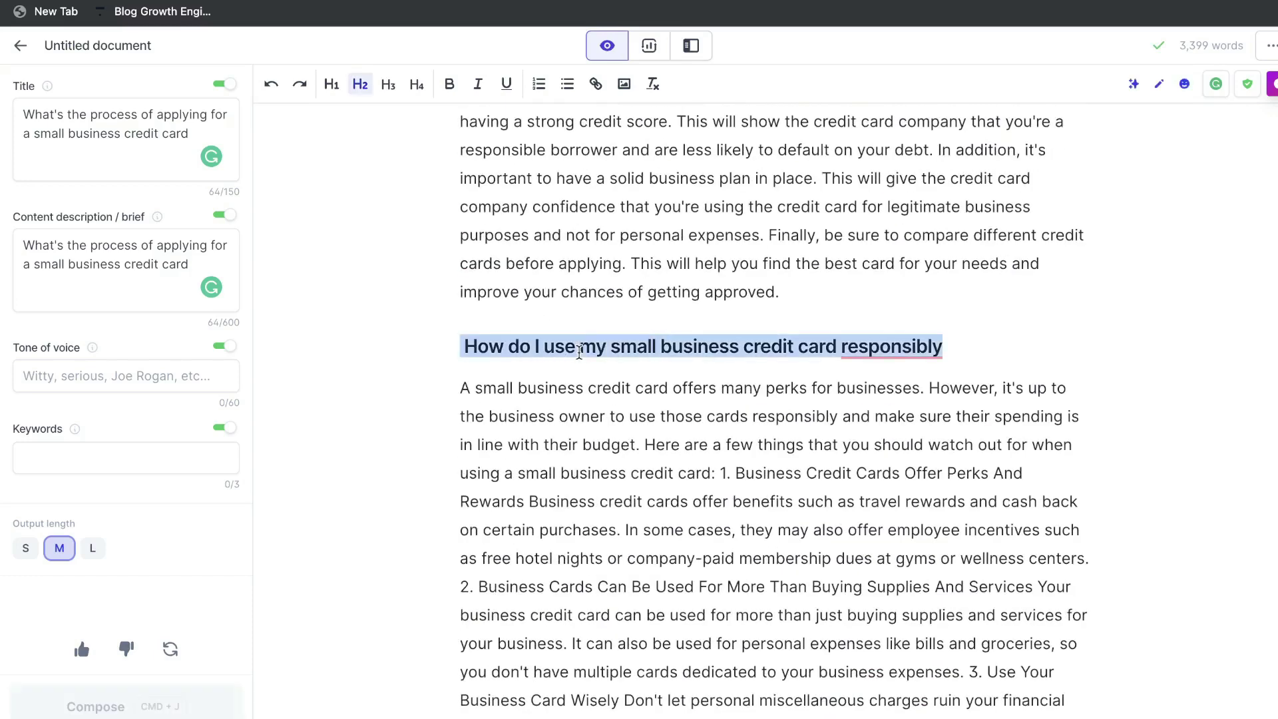
left_click(115, 124)
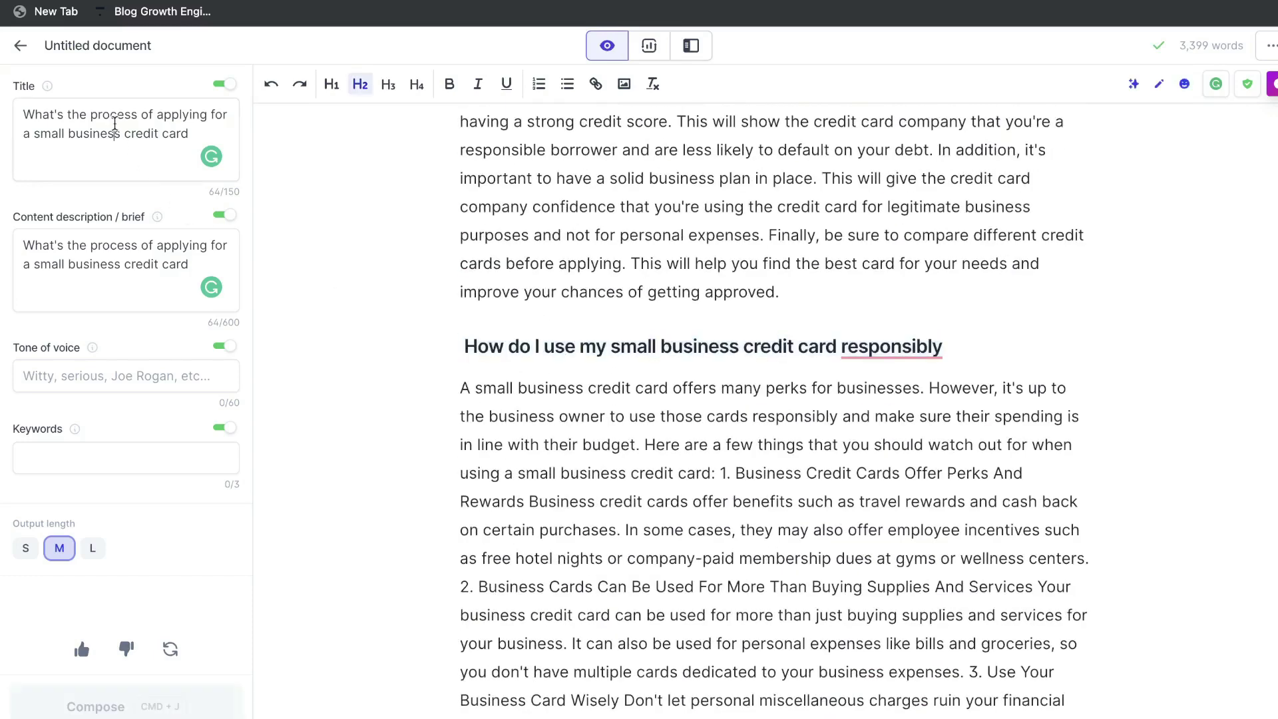
key("super+a")
key("super+v")
double_click(102, 265)
key("super+a")
key("super+v")
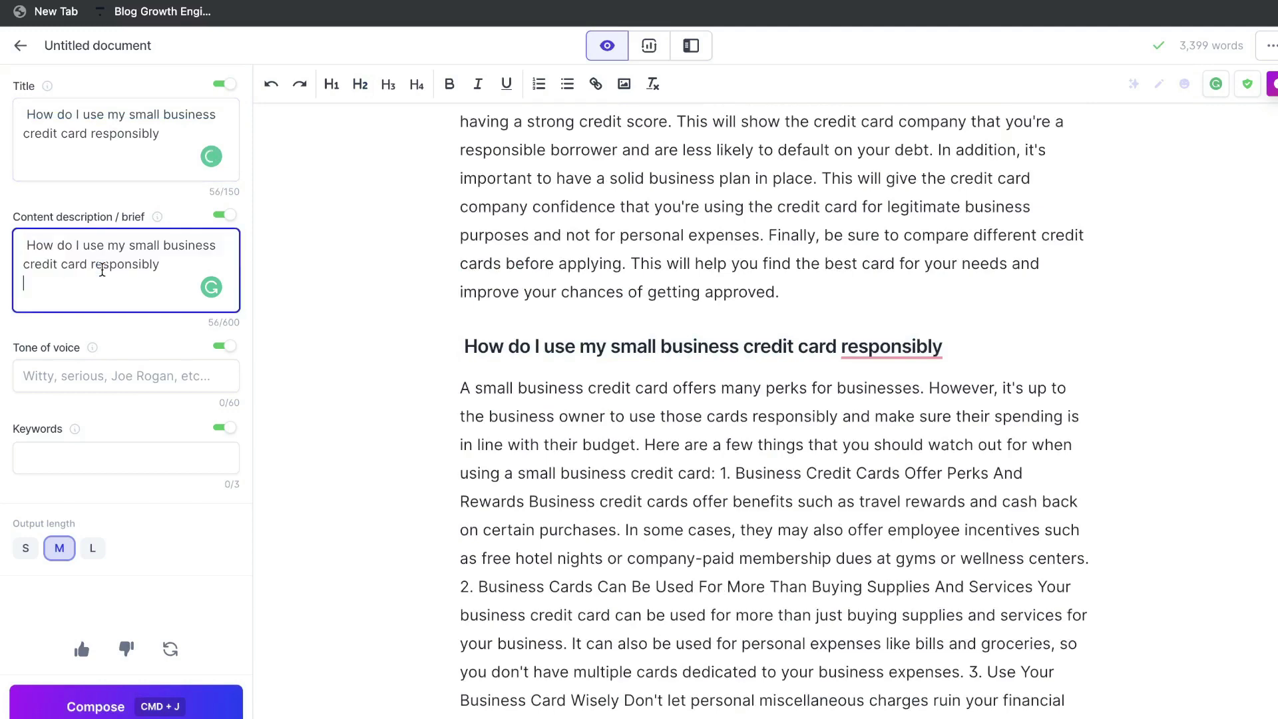
- Have the AI continue the responsible-use section and write the answer under "Are there any drawbacks to business credit cards?"
scroll(629, 447, "down", 5)
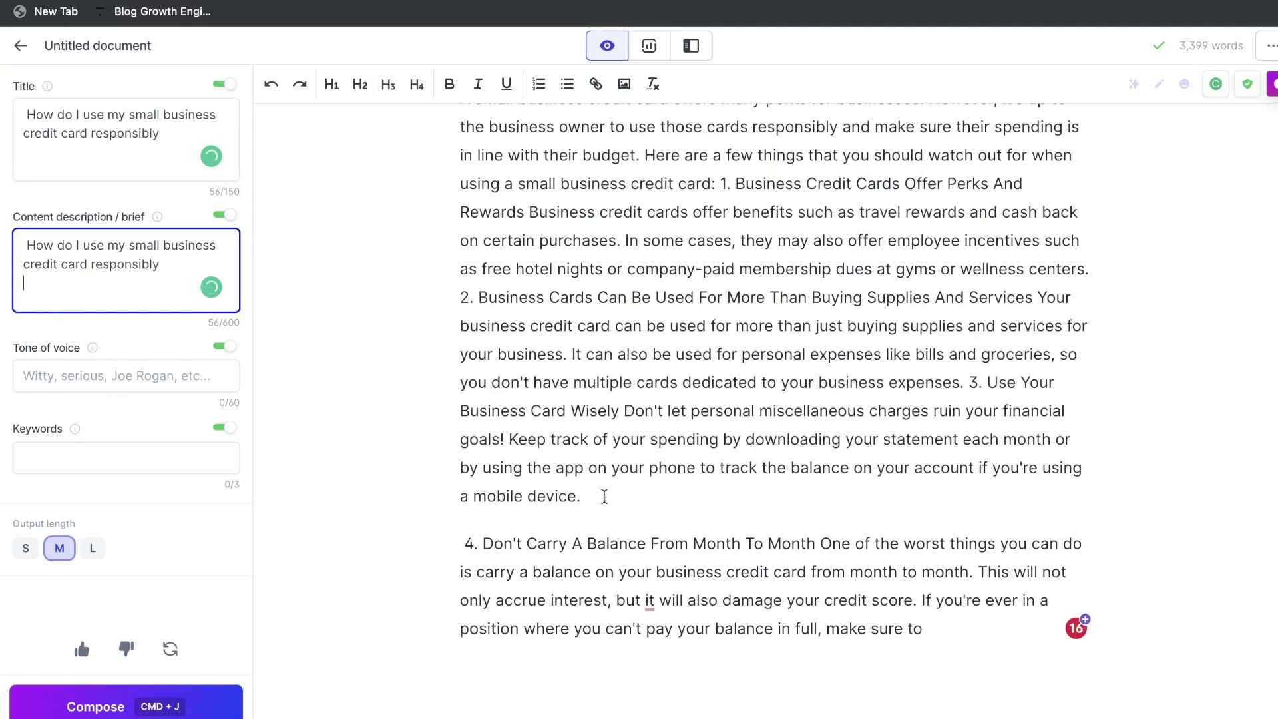
key("Return")
scroll(653, 346, "up", 3)
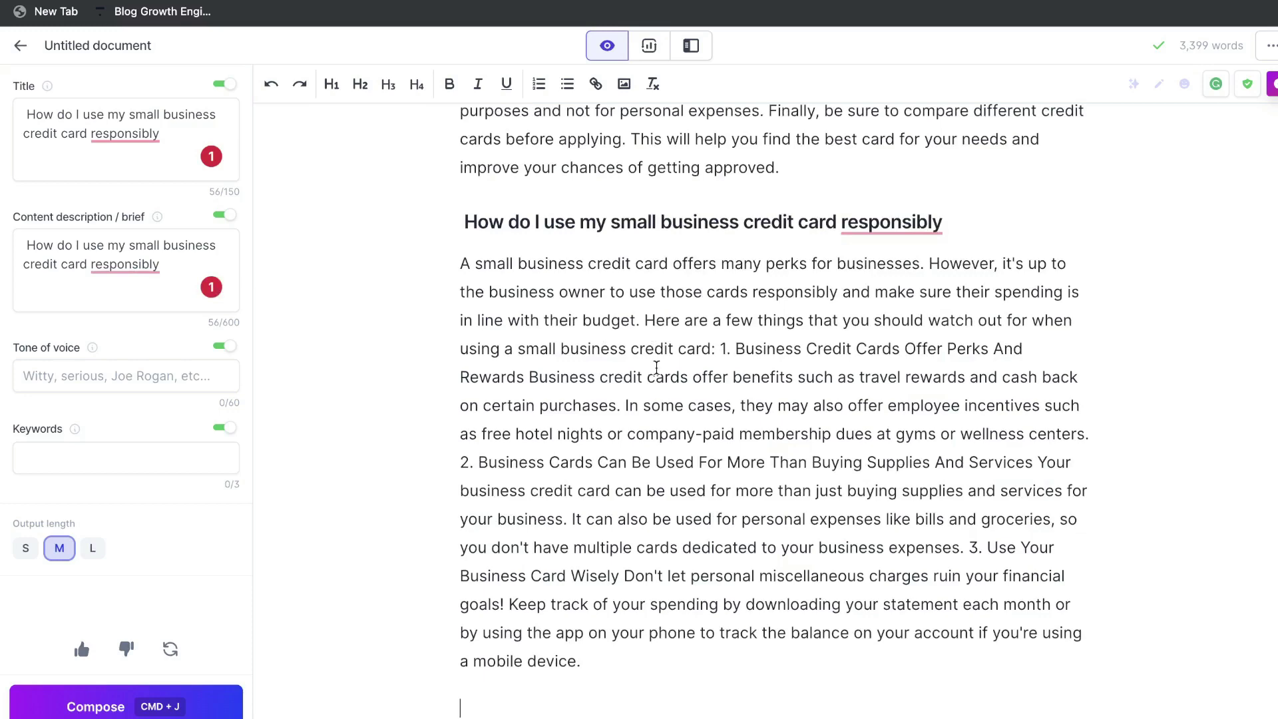
key("super+j")
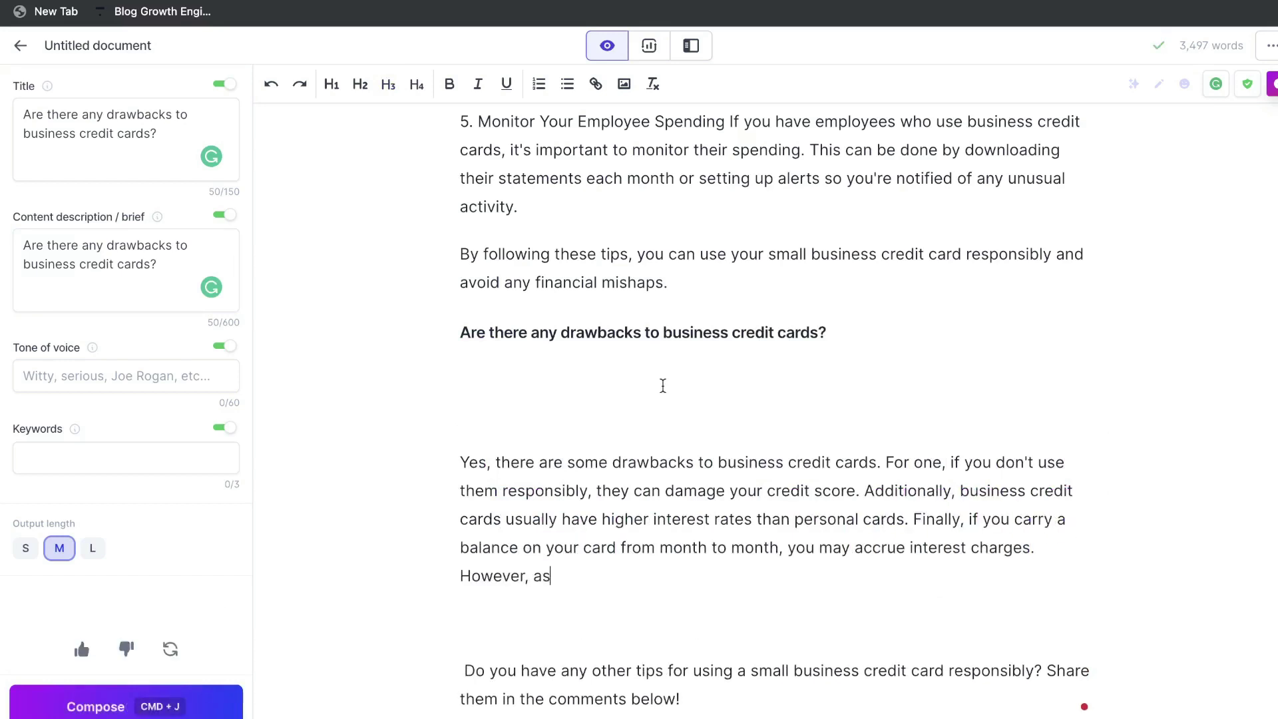
key("super+j")
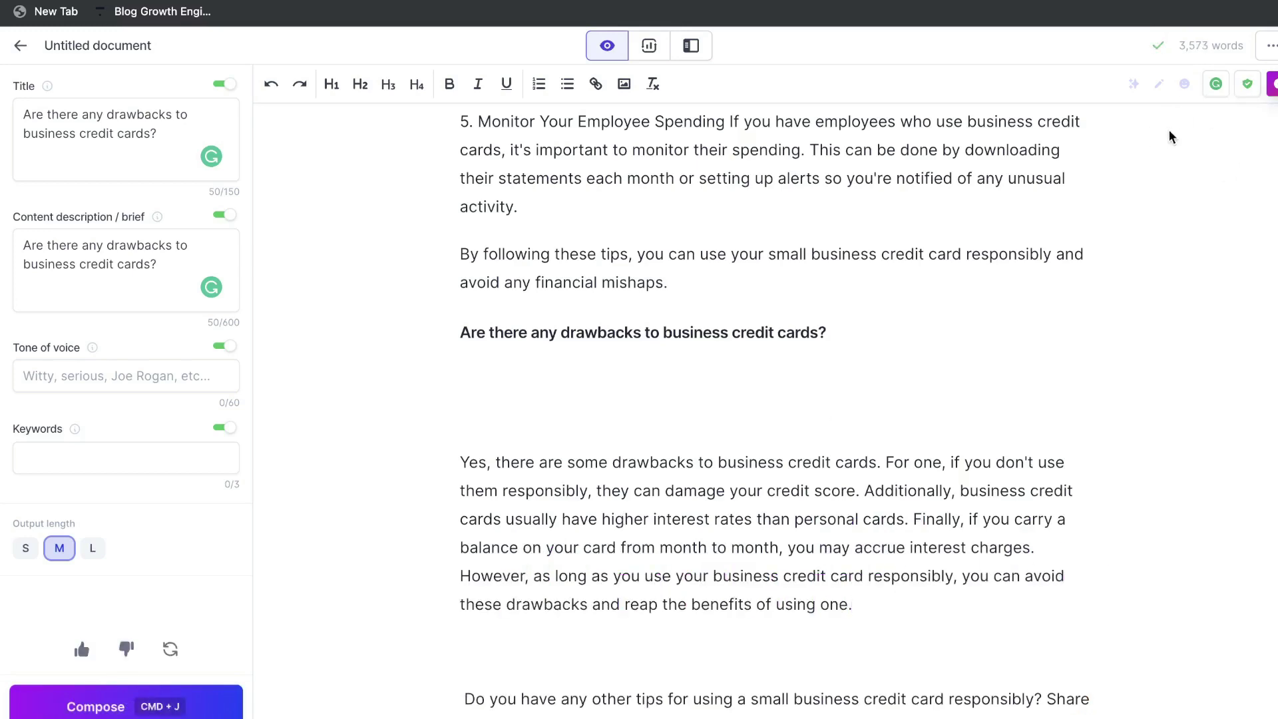
left_click(200, 702)
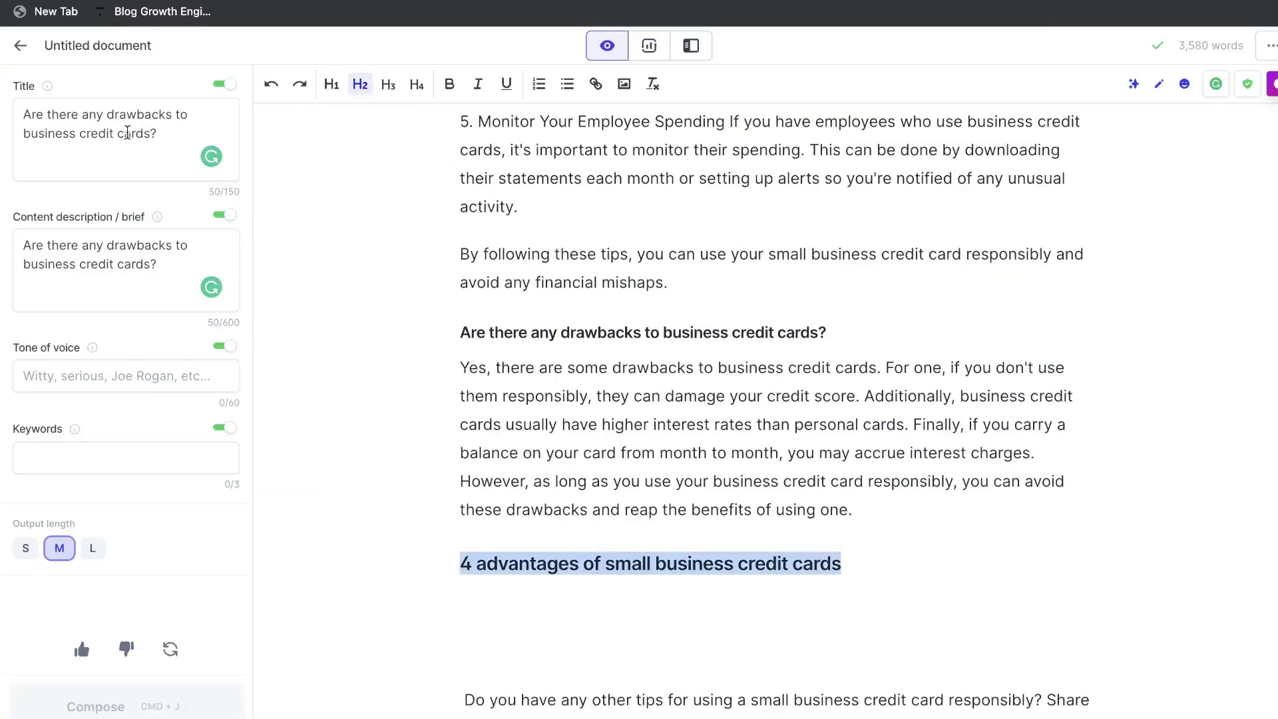
- Set the title and brief to "4 advantages of small business credit cards" and have the AI write the numbered list under that heading
key("super+v")
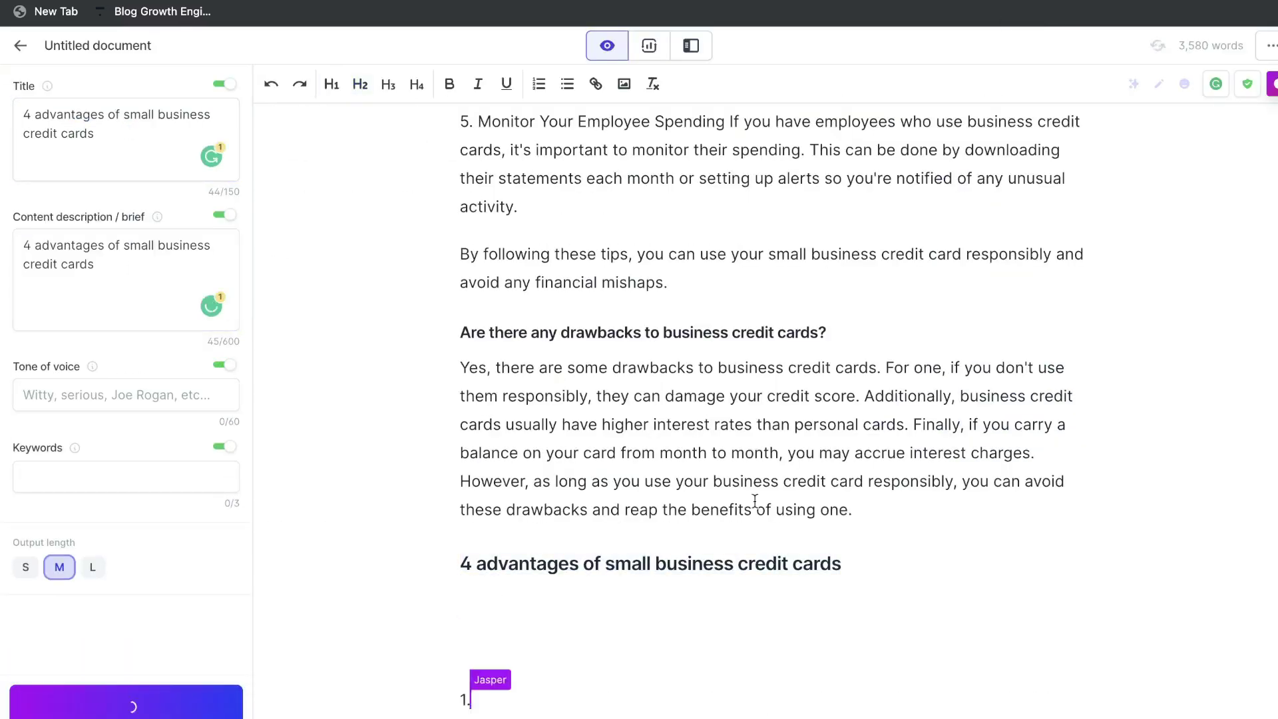
scroll(672, 386, "down", 5)
left_click(588, 277)
key("BackSpace")
key("BackSpace")
left_click_drag(700, 226, 475, 182)
key("super+j")
scroll(1070, 431, "up", 10)
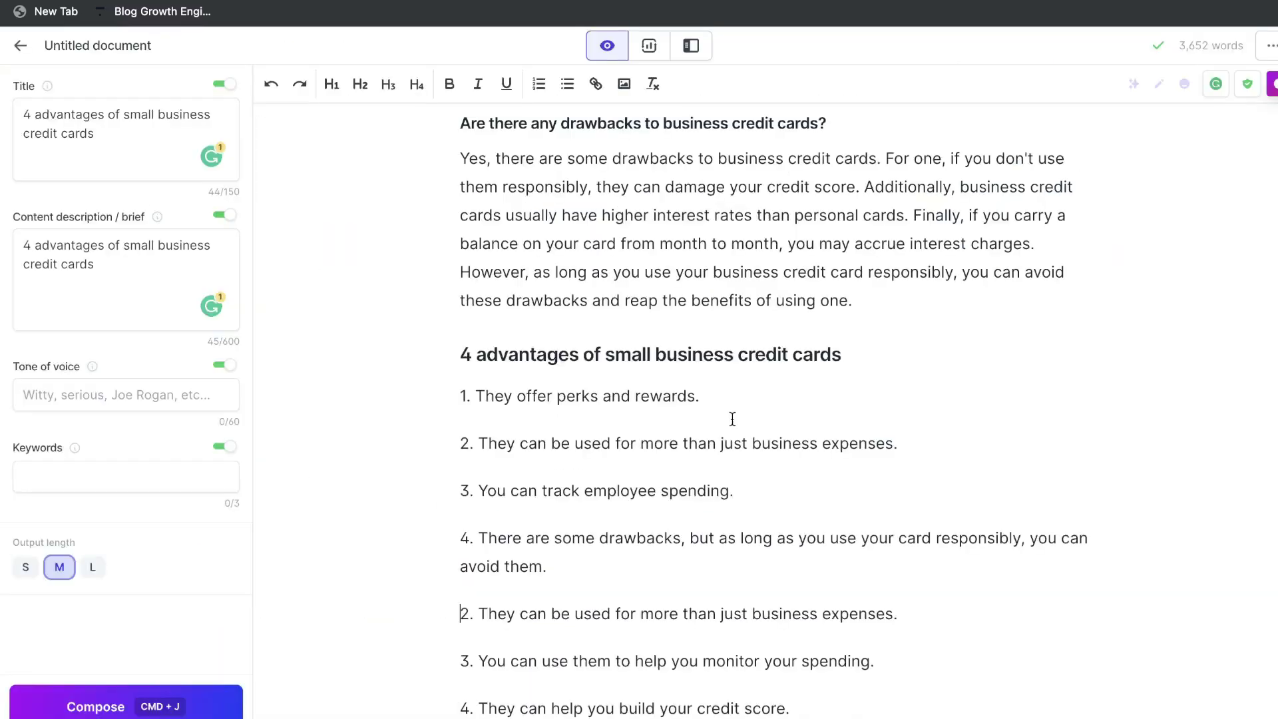
- Add "What is the best credit card for small business in Canada?" below the advantages list and use it as the title and brief
key("BackSpace")
key("Return")
key("super+v")
triple_click(59, 120)
key("super+v")
triple_click(80, 252)
key("super+v")
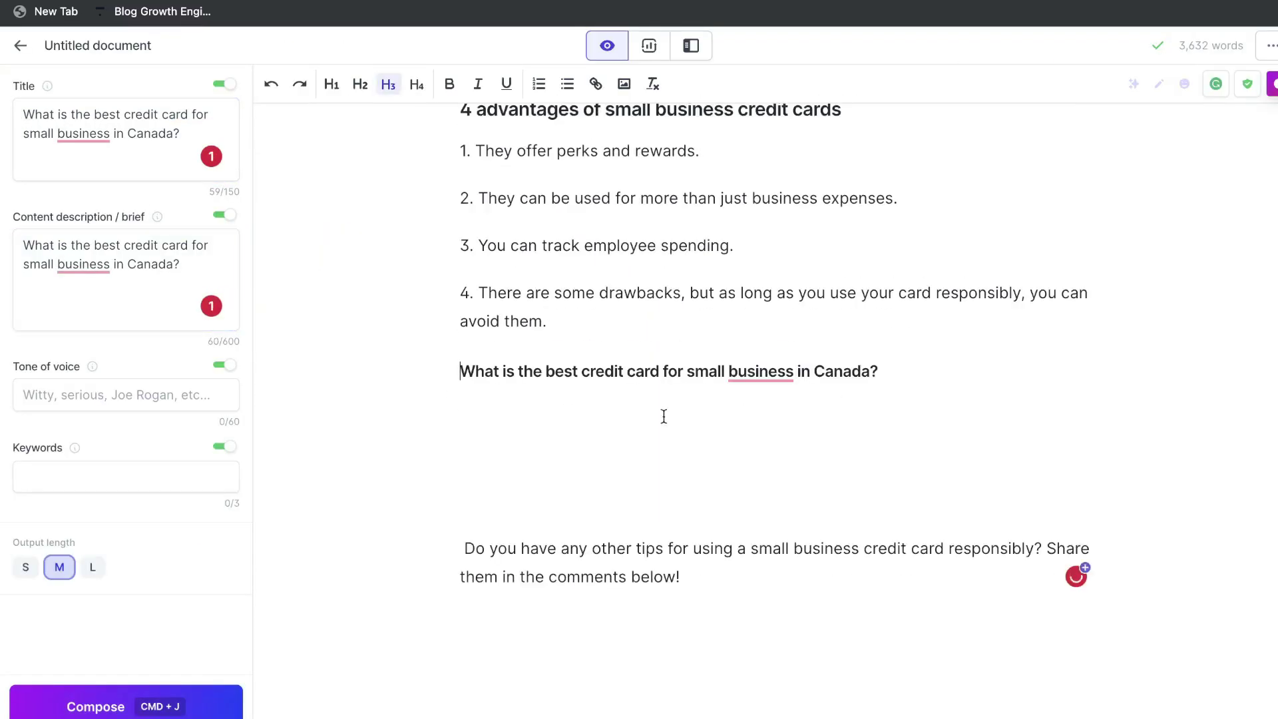
left_click(664, 413)
left_click(957, 713)
- Have the AI write the section on the best business credit cards in Canada and remove its surplus empty lines
key("super+j")
key("super+j")
scroll(725, 437, "up", 5)
left_click(545, 471)
key("BackSpace")
scroll(539, 426, "down", 5)
left_click(532, 390)
key("BackSpace")
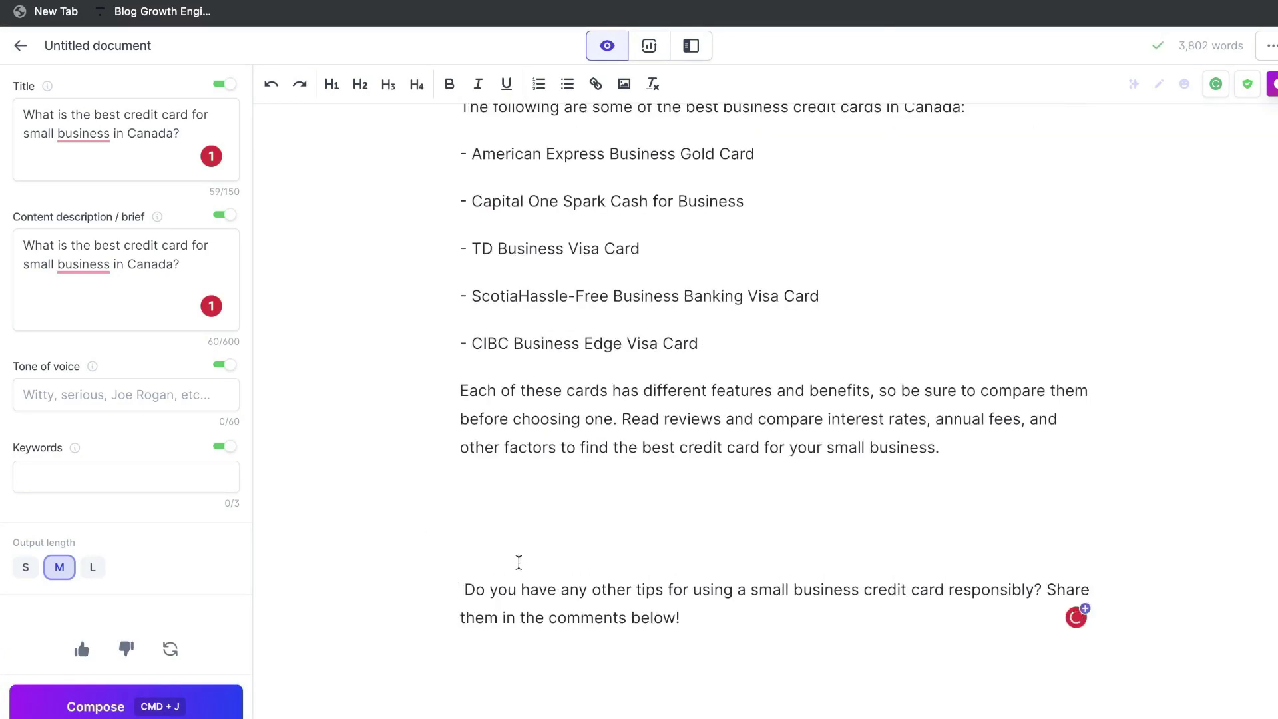
key("BackSpace")
- Set the title and brief to "- American Express Business Gold Card" and search the page for "gold"
triple_click(627, 279)
key("super+f")
type("gold")
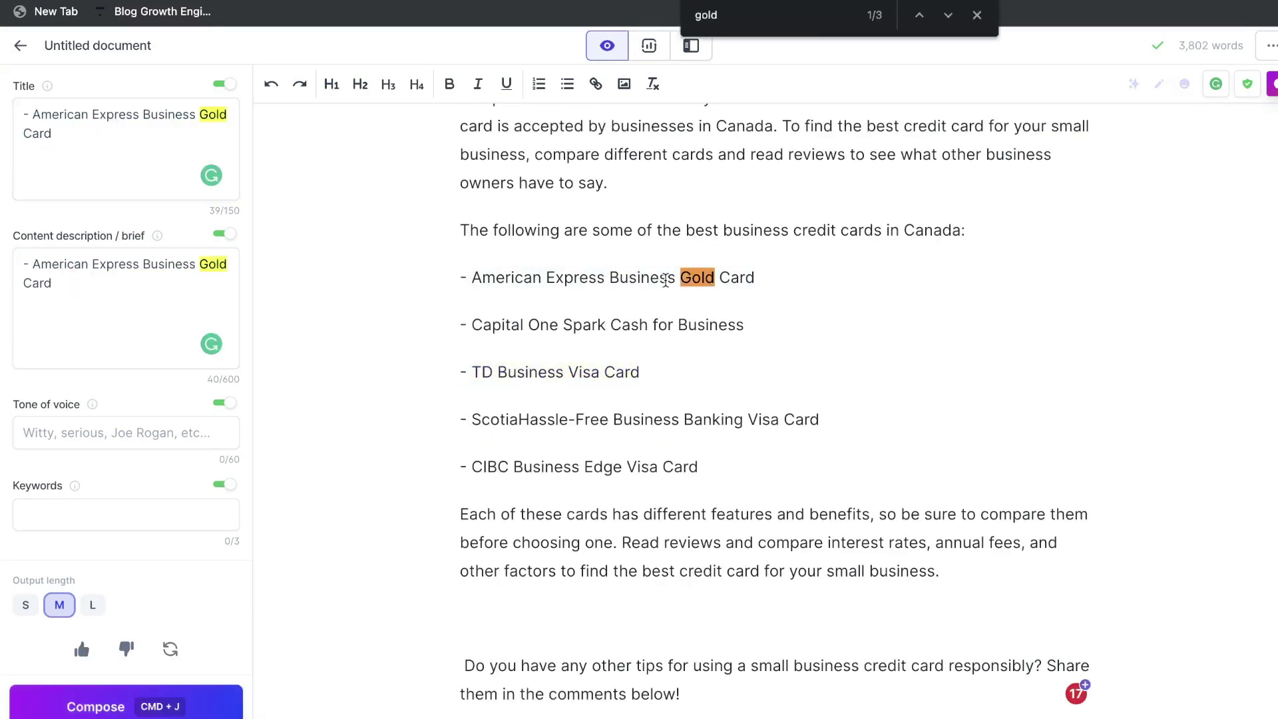
- Change the title and the brief to "what is the American Express Business Gold Card"
left_click(30, 265)
key("BackSpace")
type("what is the")
left_click(30, 115)
key("BackSpace")
type("what is the")
key("super+j")
left_click_drag(690, 561, 439, 320)
key("BackSpace")
- Remove the dash before "American Express Business Gold Card" in the Canadian card list and format that line as a level 2 heading
left_click(470, 277)
key("BackSpace")
key("BackSpace")
triple_click(537, 323)
key("BackSpace")
triple_click(599, 277)
left_click(359, 84)
- Have the AI write the text under the American Express Business Gold Card heading and extend it with further card sections
left_click(133, 701)
key("super+j")
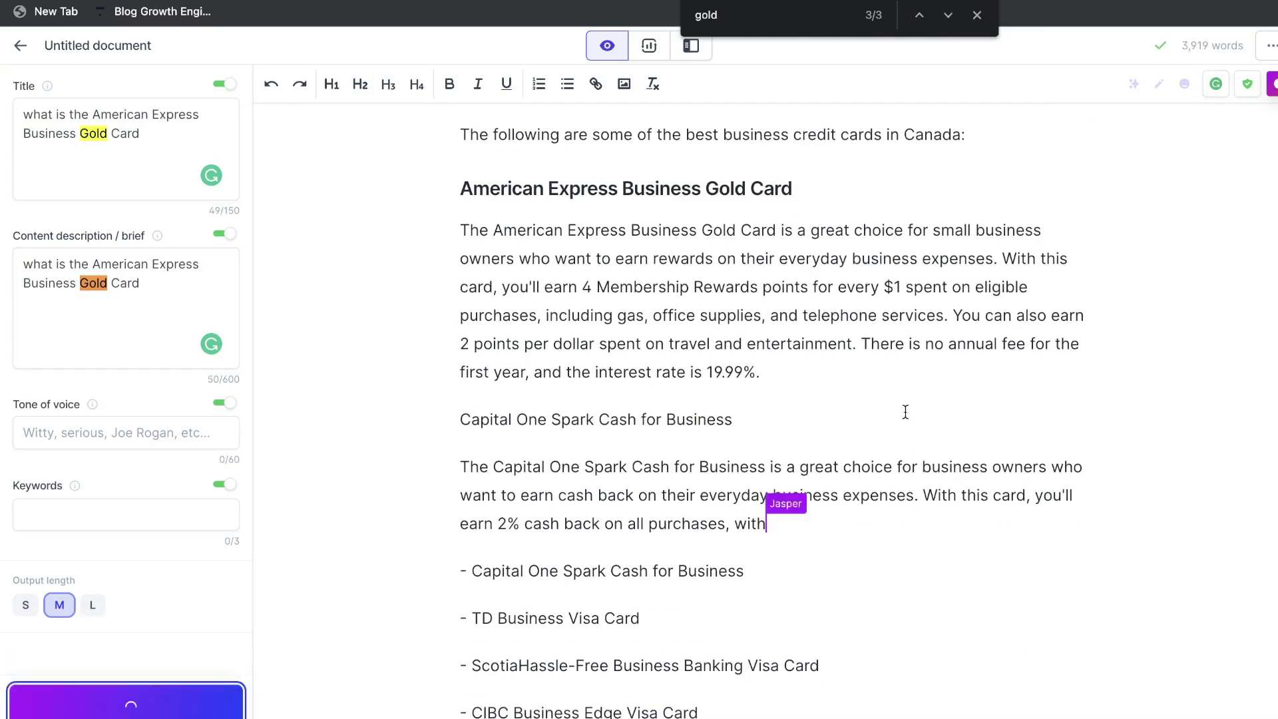
left_click(198, 704)
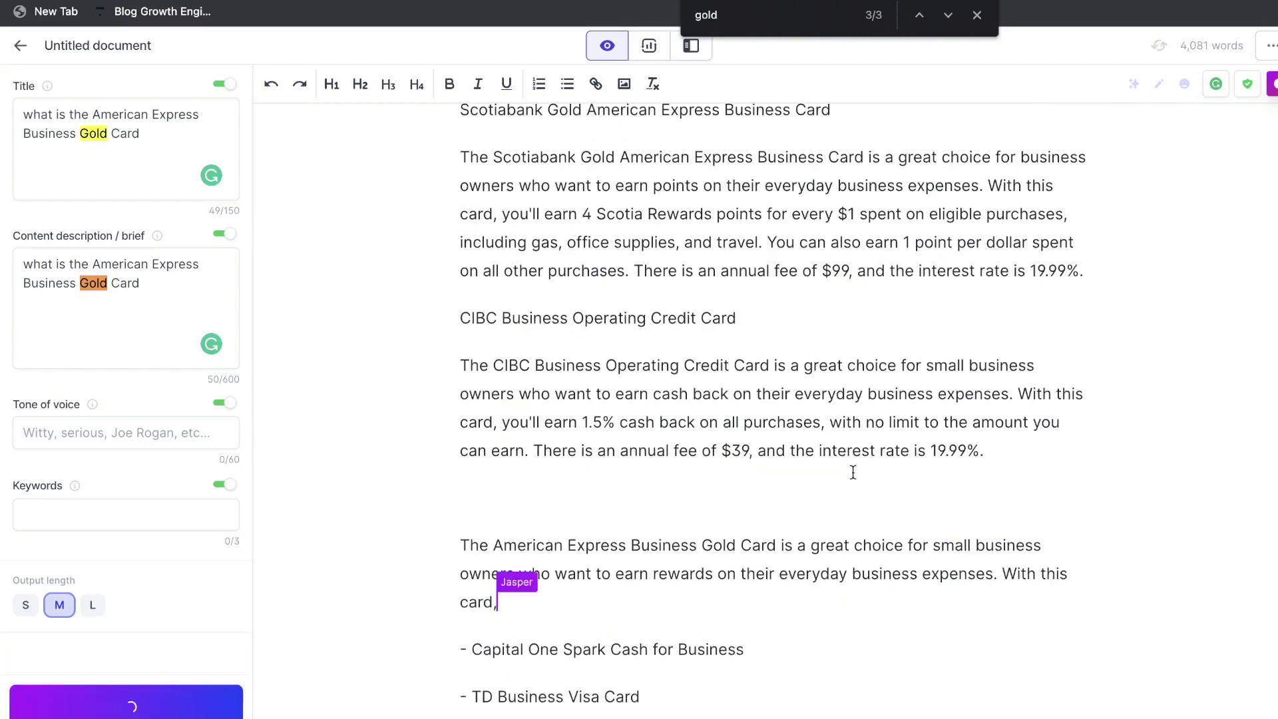
- Delete the repeated American Express paragraph and the leftover dashed card list below the CIBC Business Operating Credit Card section
scroll(571, 440, "up", 7)
scroll(572, 440, "down", 7)
key("BackSpace")
key("BackSpace")
key("BackSpace")
- Format the CIBC Business Operating, Scotiabank Gold American Express and Capital One Spark Cash card names as level 2 headings
triple_click(548, 411)
left_click(360, 84)
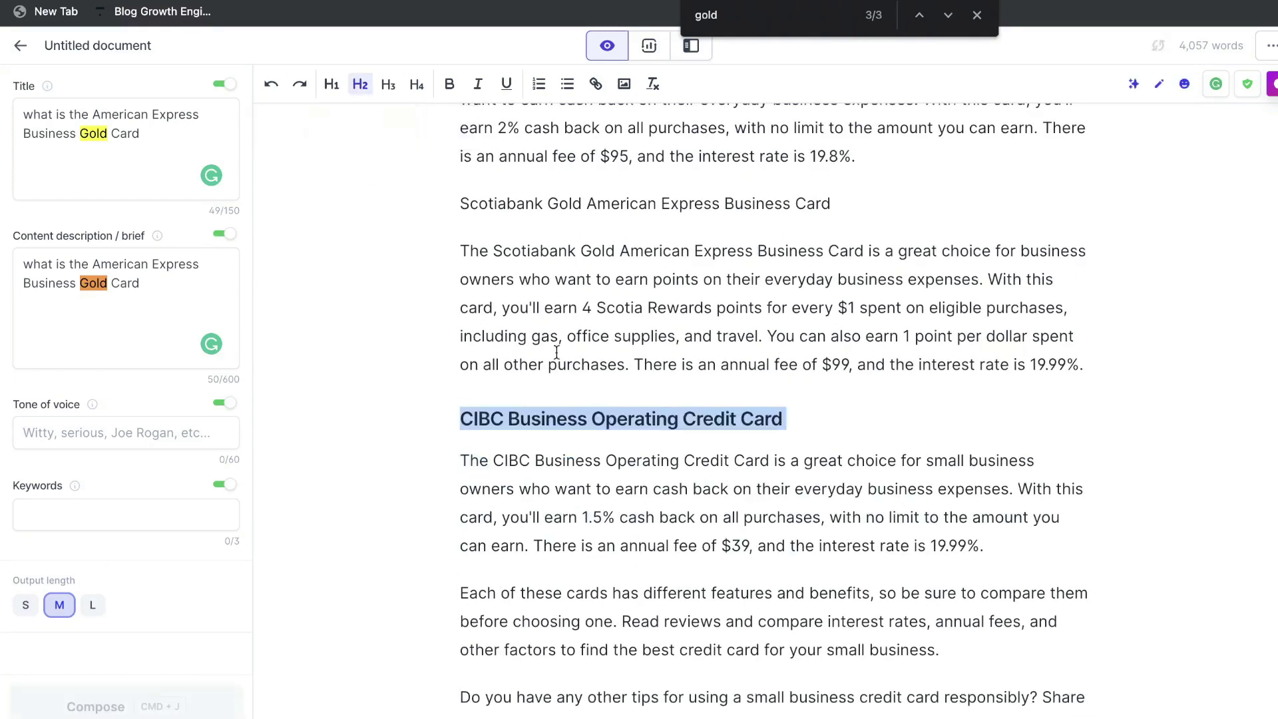
triple_click(557, 203)
left_click(359, 84)
scroll(515, 291, "up", 4)
triple_click(514, 291)
scroll(553, 326, "up", 7)
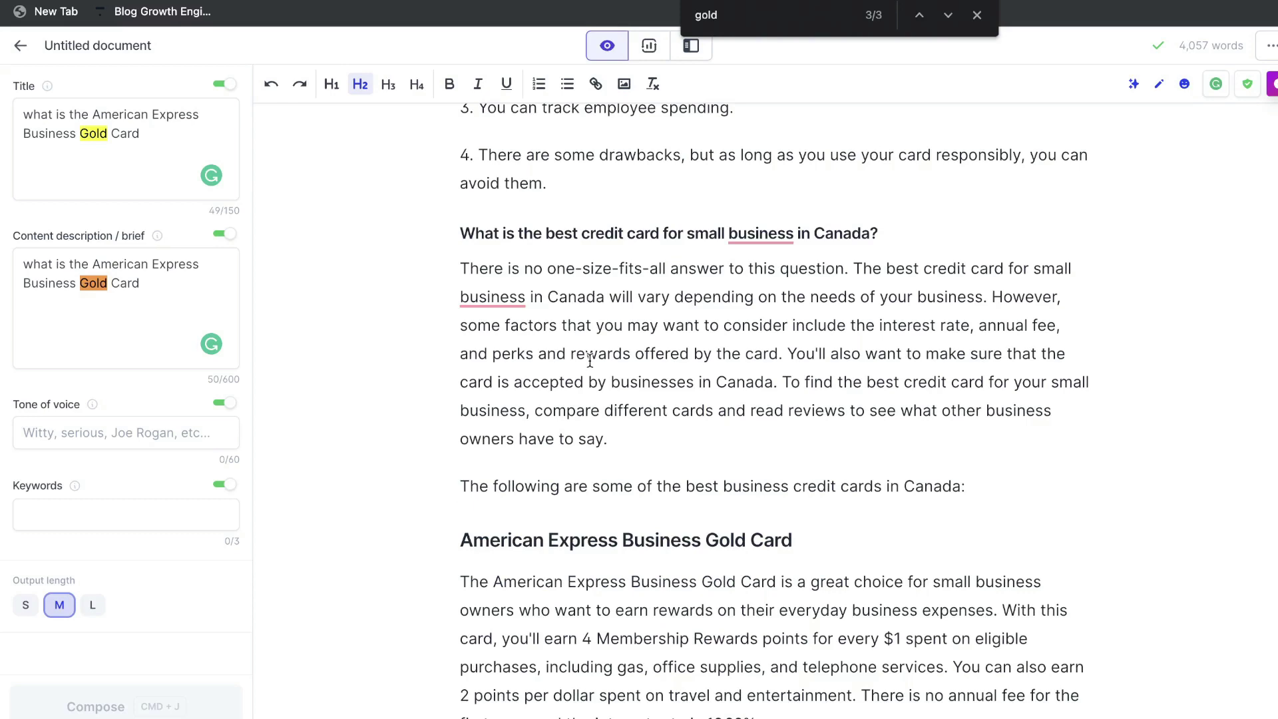
- Close the page search and look through the whole article, including its introduction and individual card sections
key("Escape")
scroll(954, 206, "down", 5)
scroll(955, 206, "down", 20)
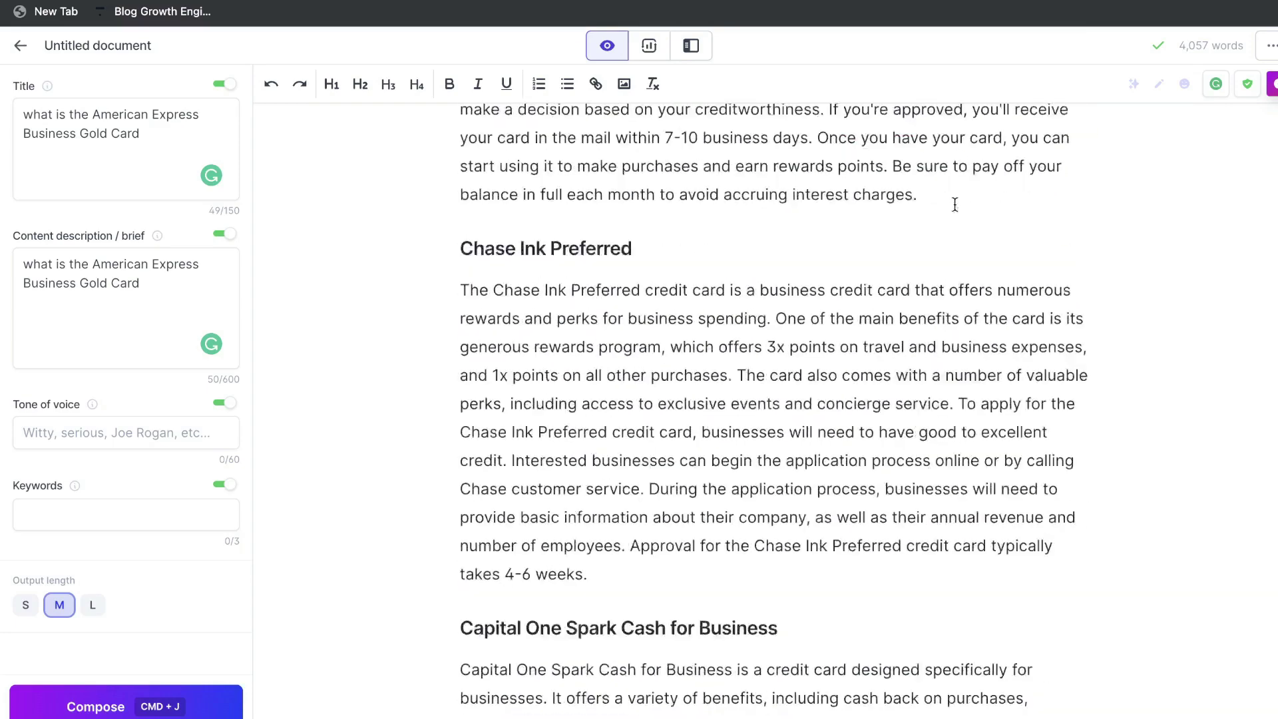
scroll(955, 206, "down", 12)
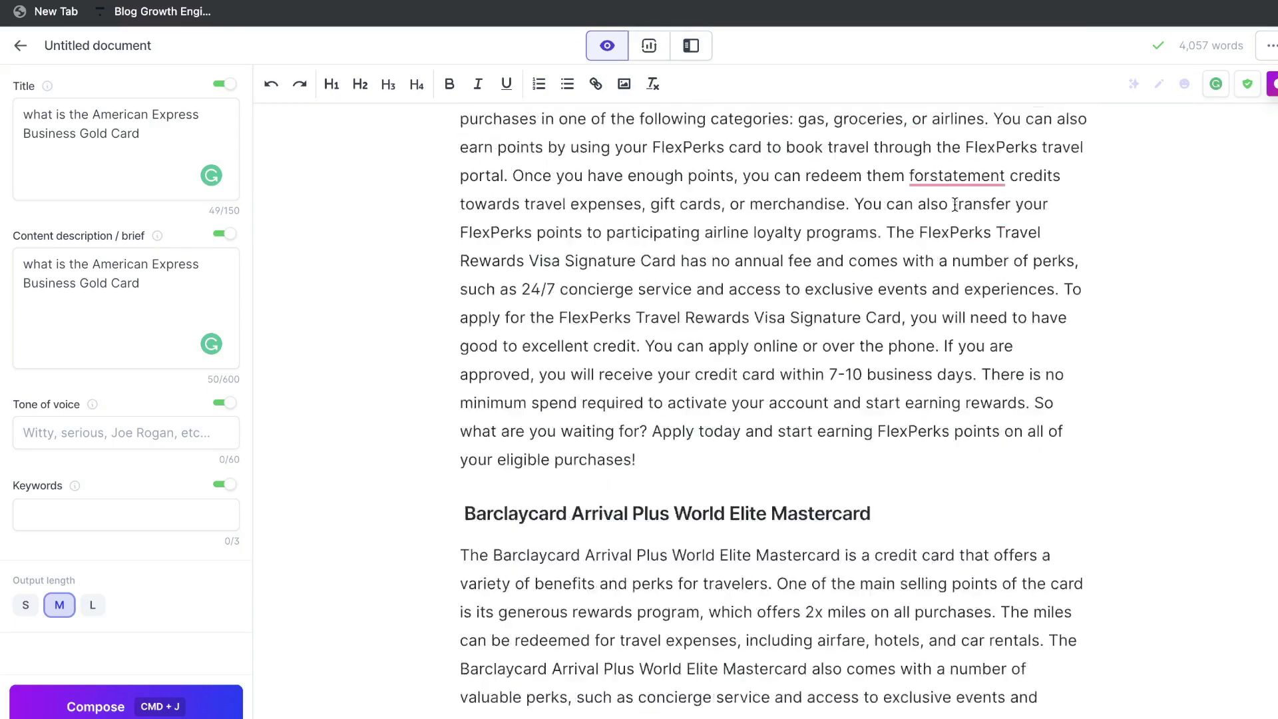
scroll(954, 204, "down", 2)
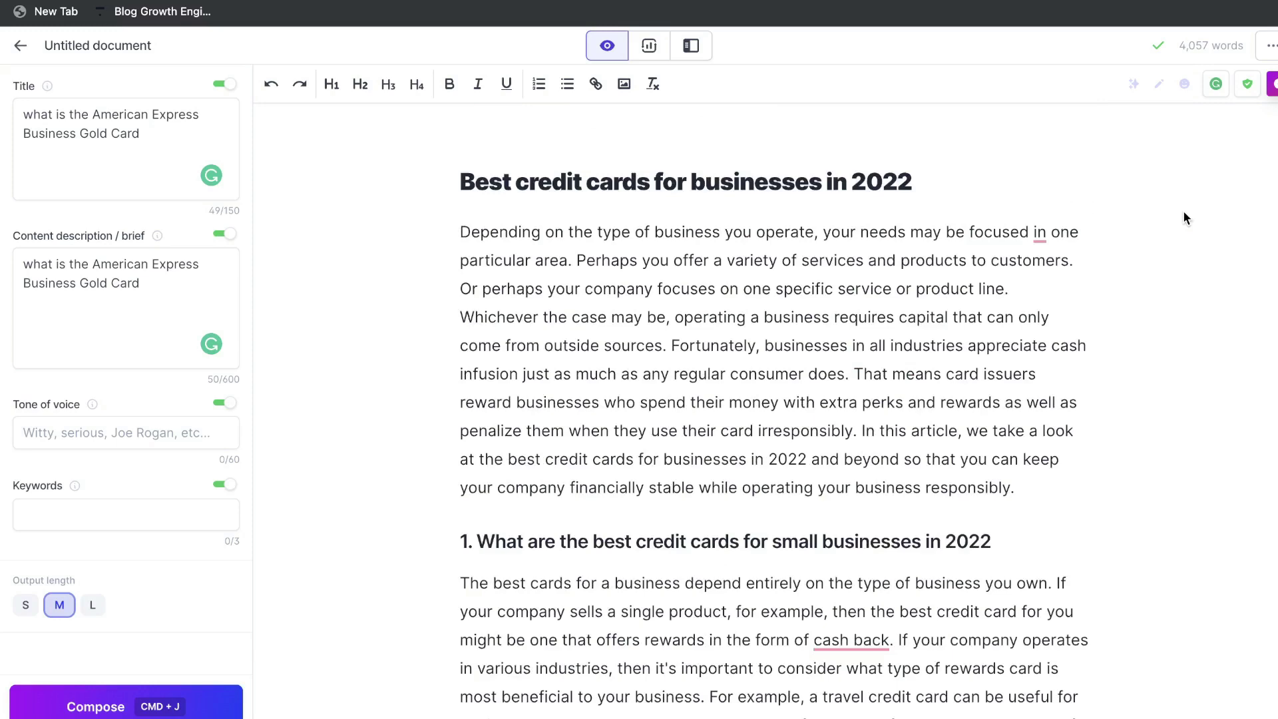
scroll(1184, 213, "down", 20)
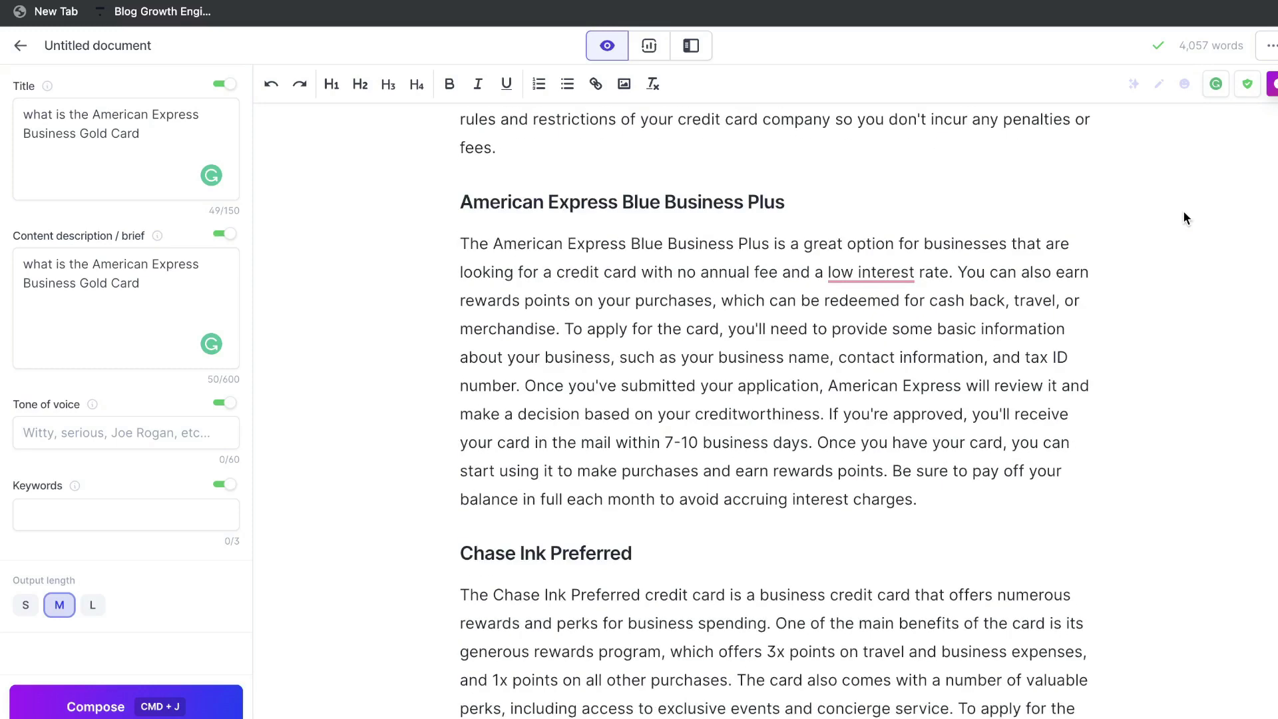
scroll(1183, 213, "down", 6)
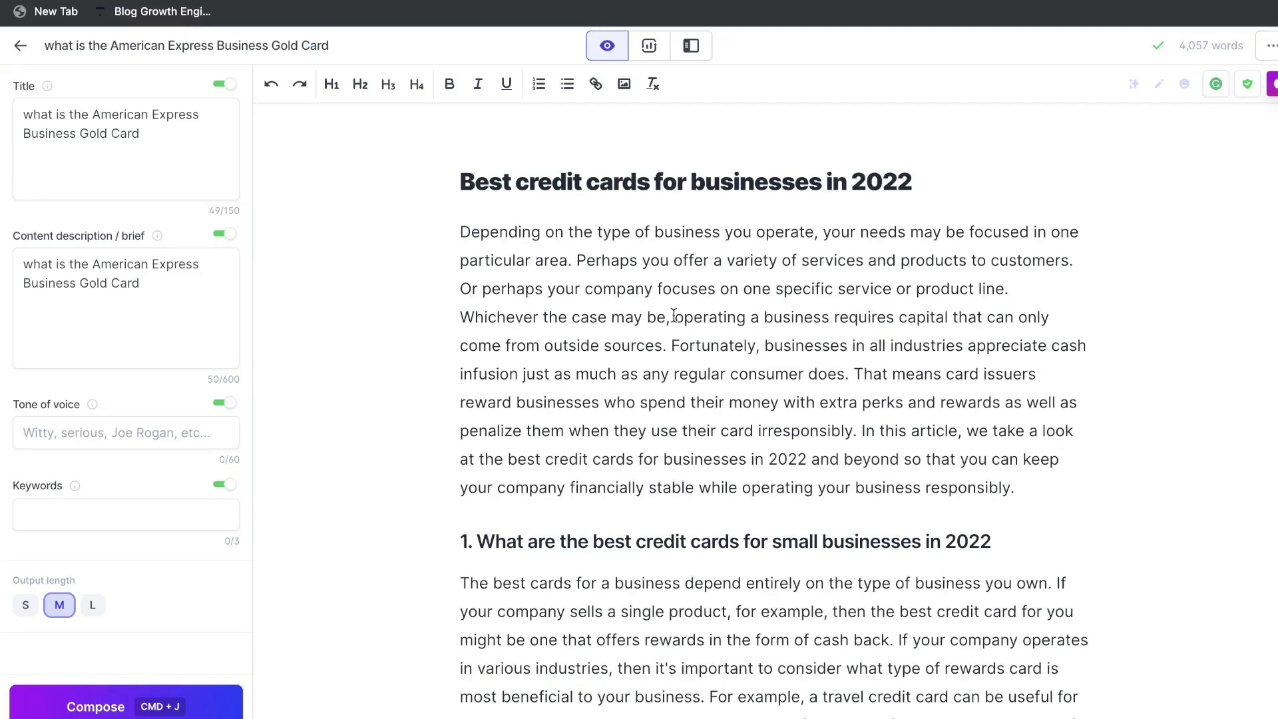